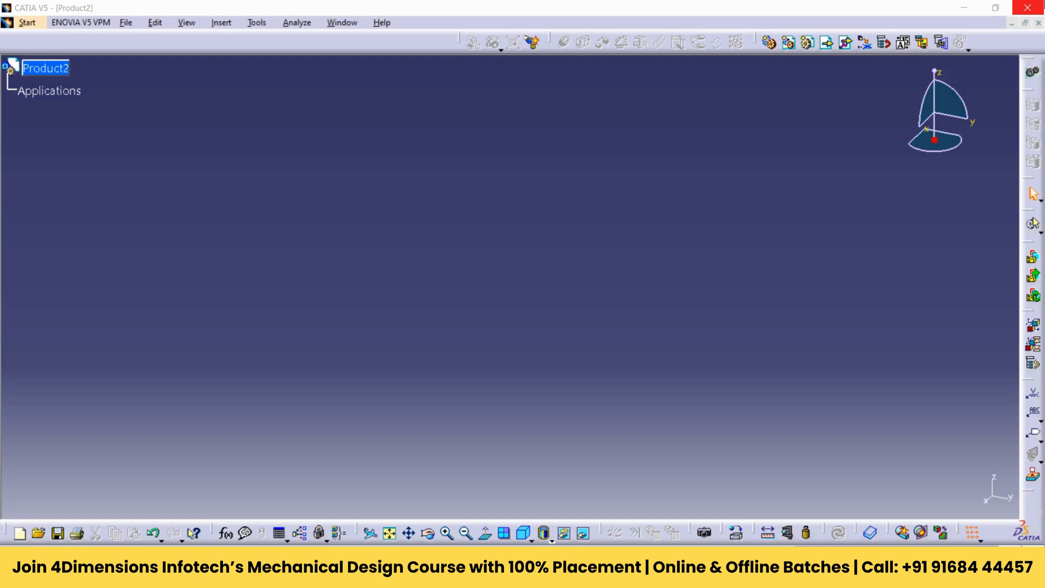
- Undock the Product Structure Tools toolbar and dock it in its own row beneath the other toolbars
left_click_drag(758, 42, 687, 136)
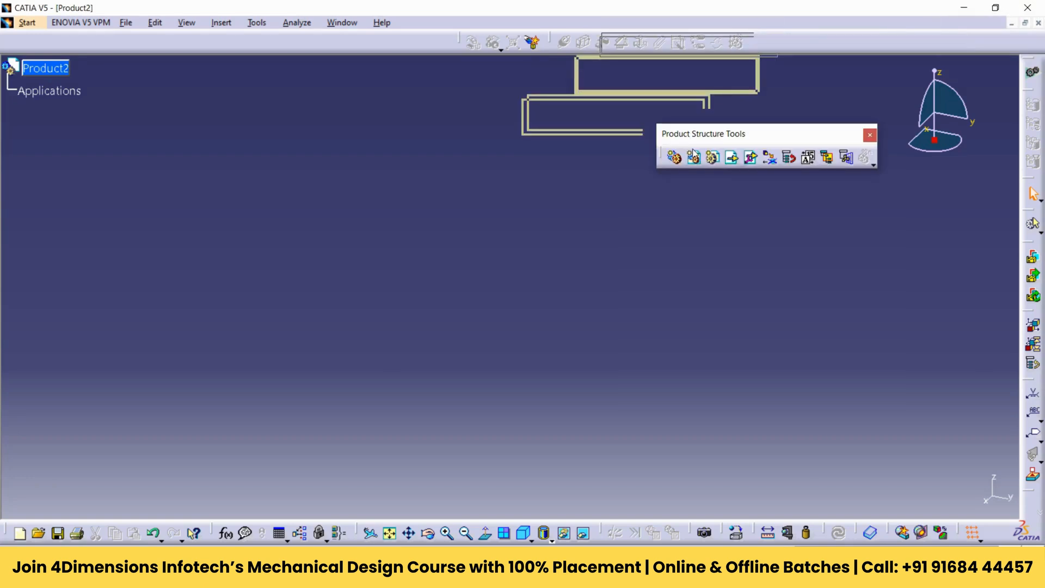
left_click_drag(769, 137, 812, 44)
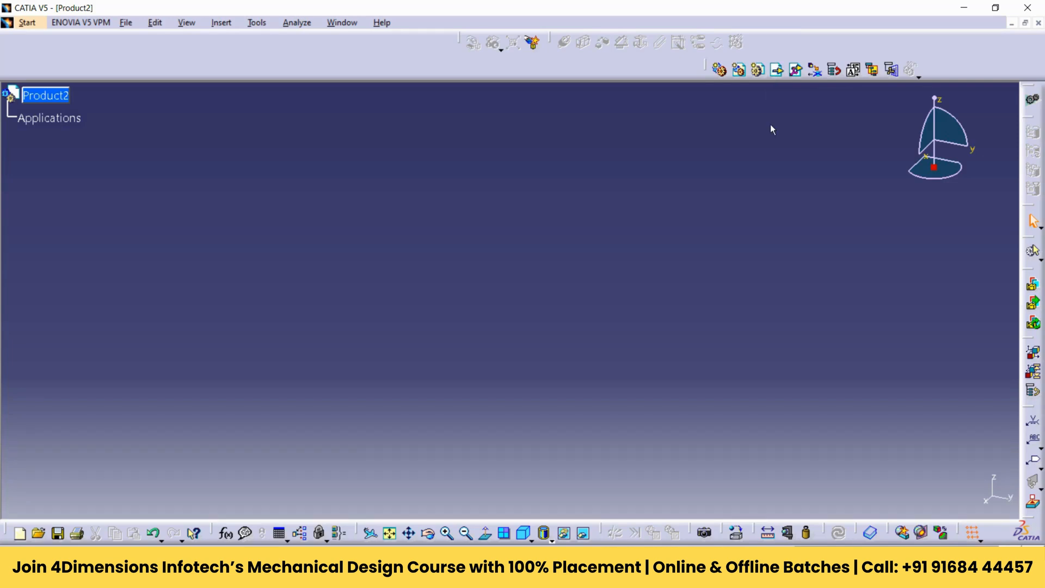
left_click(778, 74)
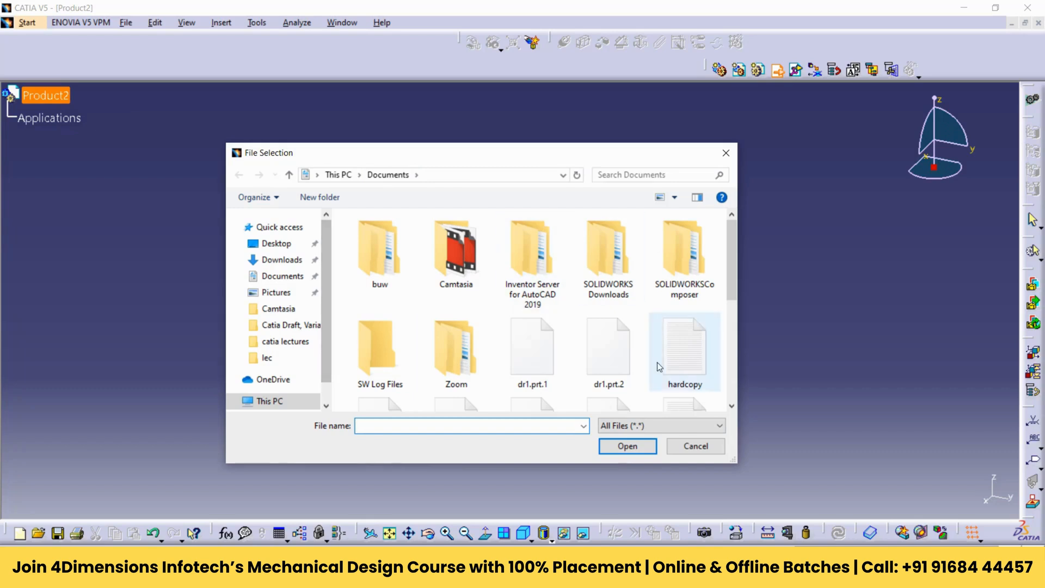
left_click(276, 244)
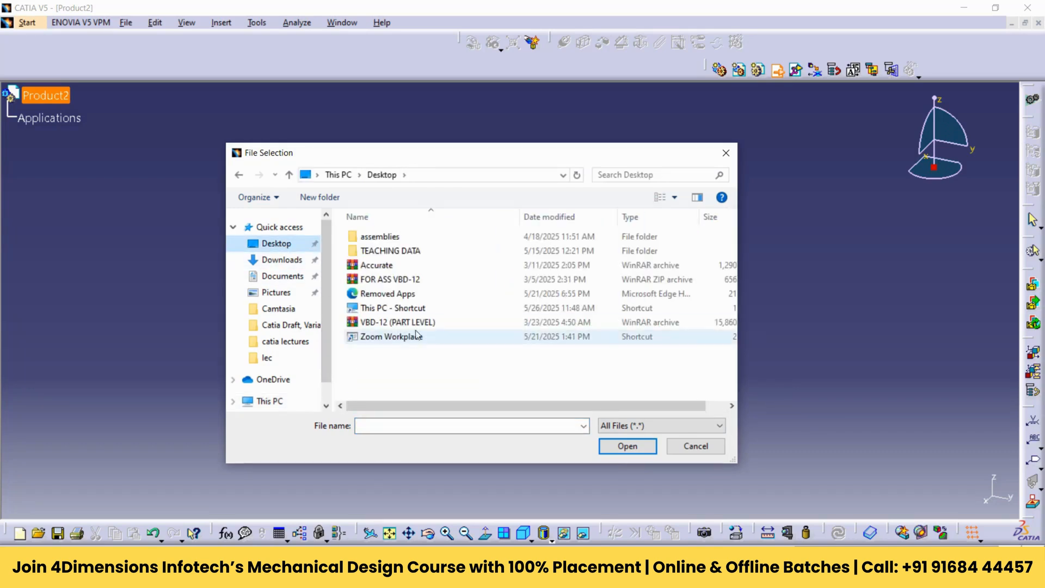
double_click(393, 252)
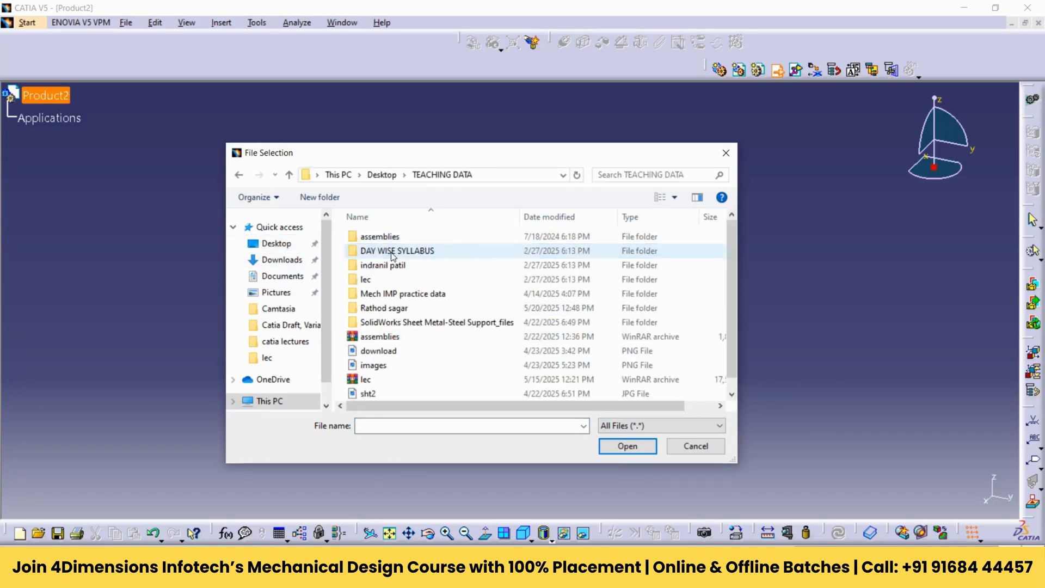
double_click(392, 308)
scroll(392, 305, "down", 3)
scroll(393, 289, "up", 3)
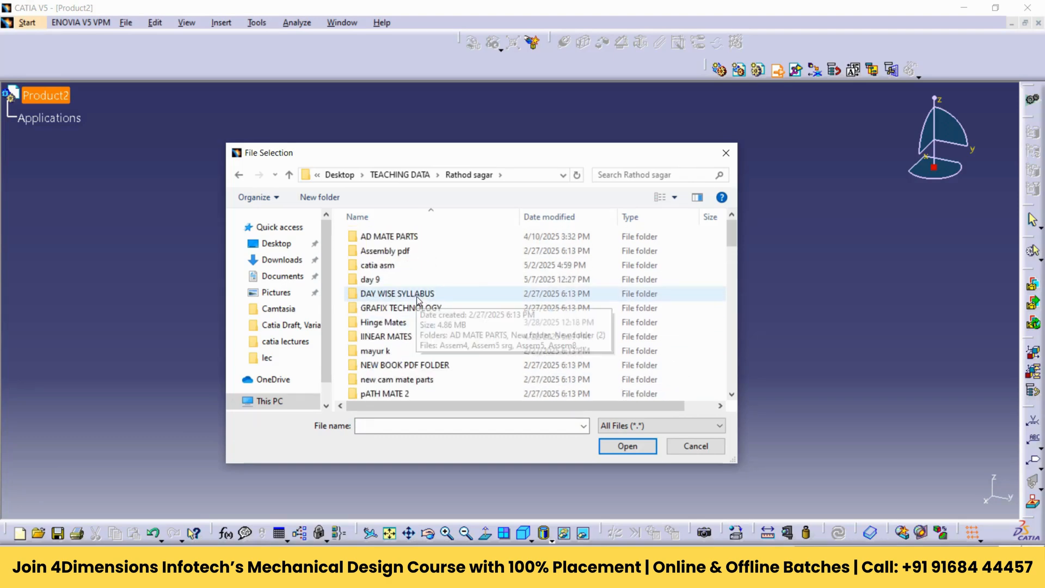
double_click(391, 266)
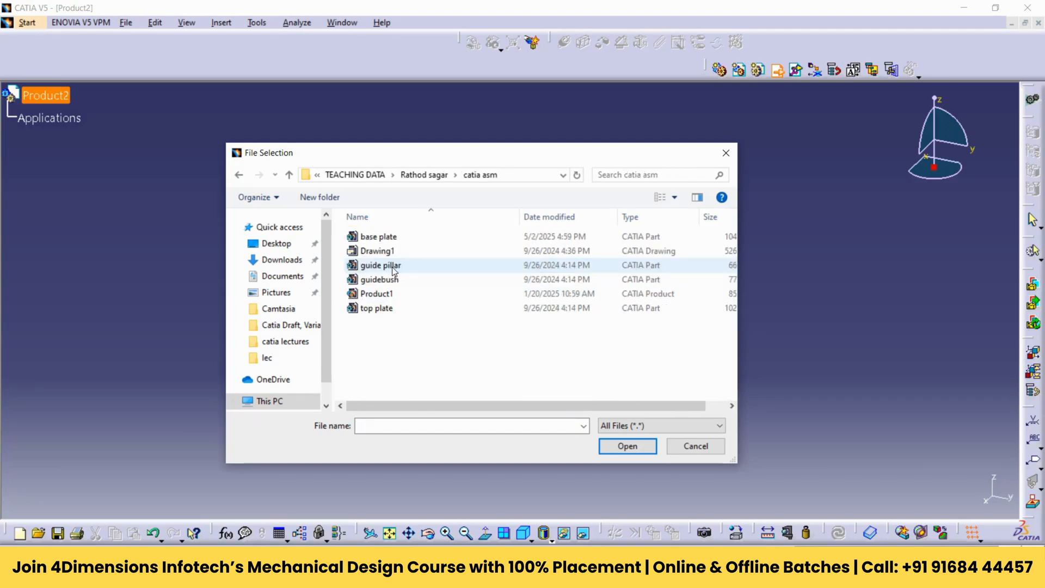
double_click(381, 237)
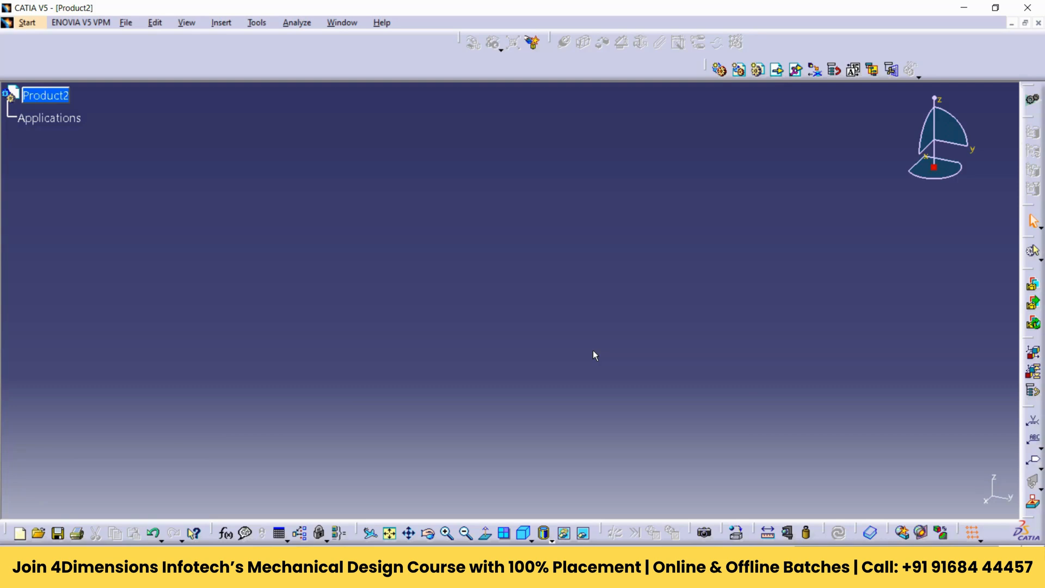
- Switch to the Press Tool Assembly PDF, examine the exploded view and Bottom Plate drawing, and return to CATIA
key("alt+Tab")
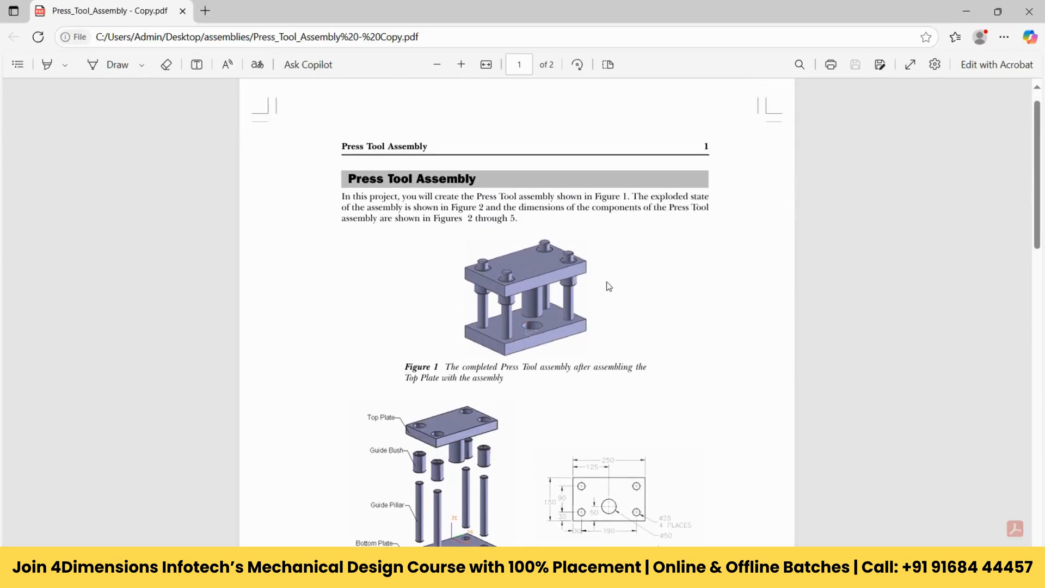
scroll(566, 267, "down", 3)
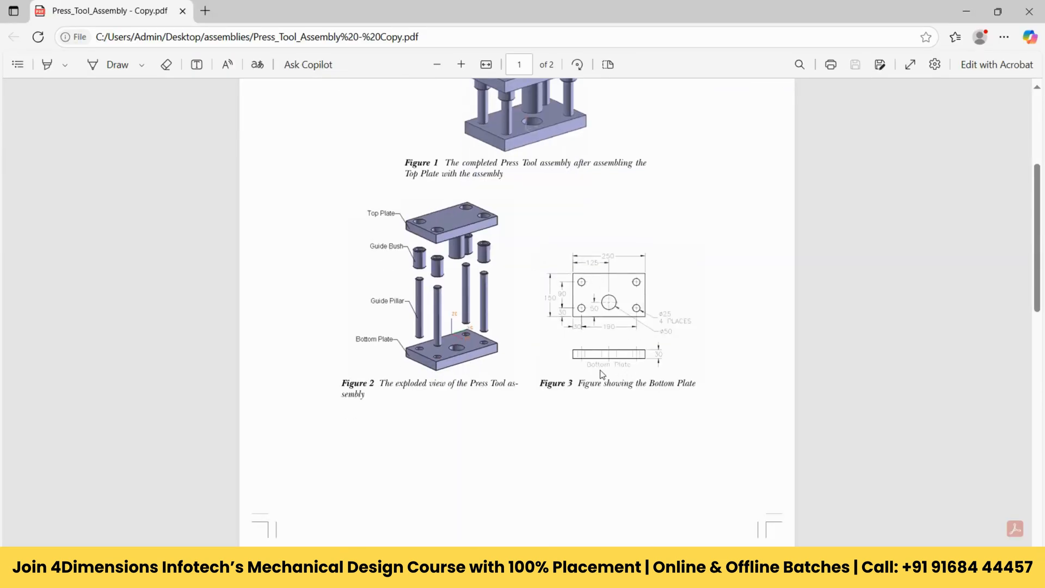
scroll(631, 354, "down", 1)
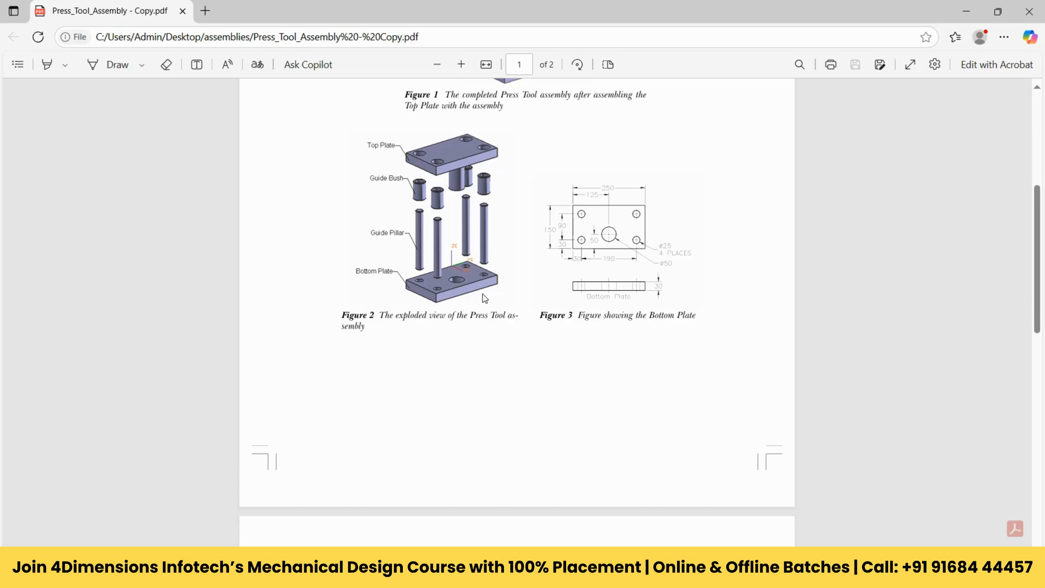
key("alt+Tab")
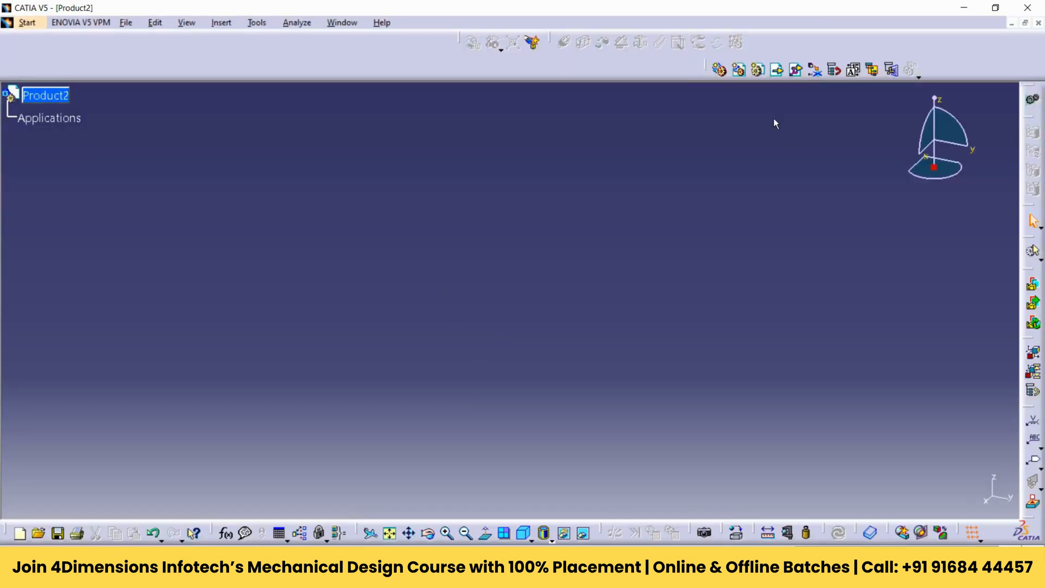
- Insert the existing base plate part from the catia asm folder under TEACHING DATA on the Desktop into Product2
left_click(777, 71)
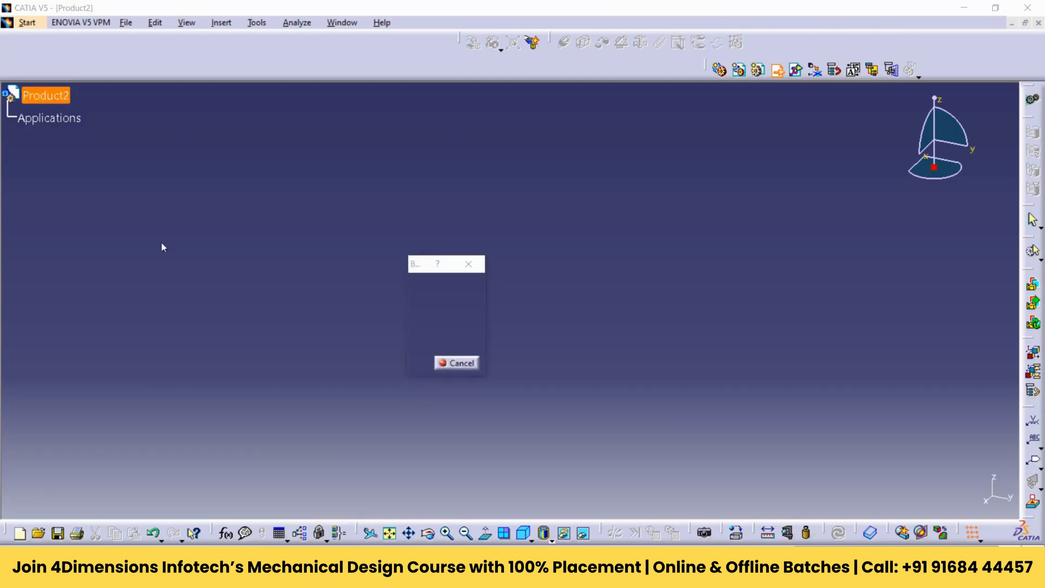
left_click(277, 244)
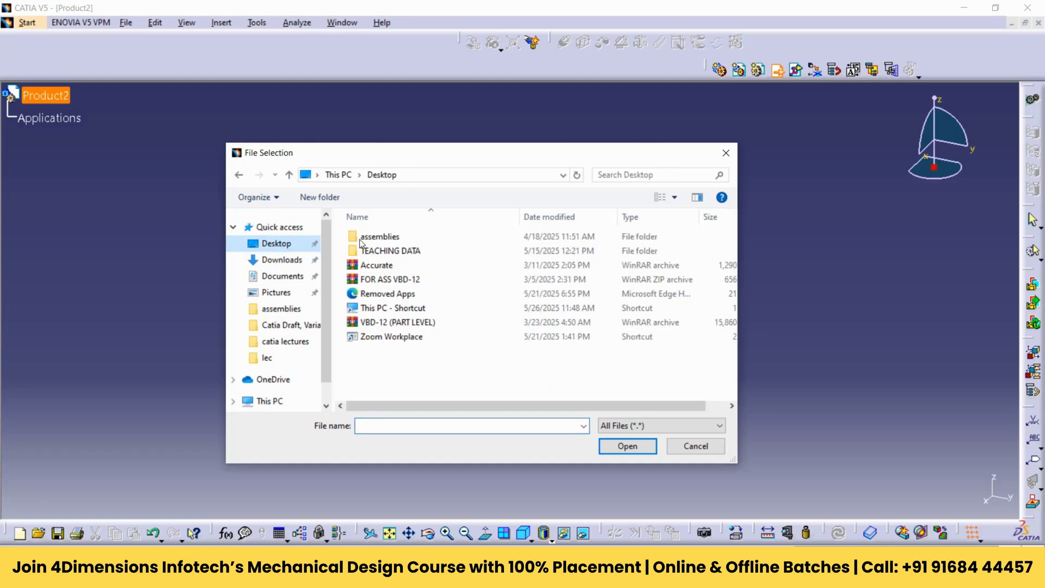
double_click(389, 251)
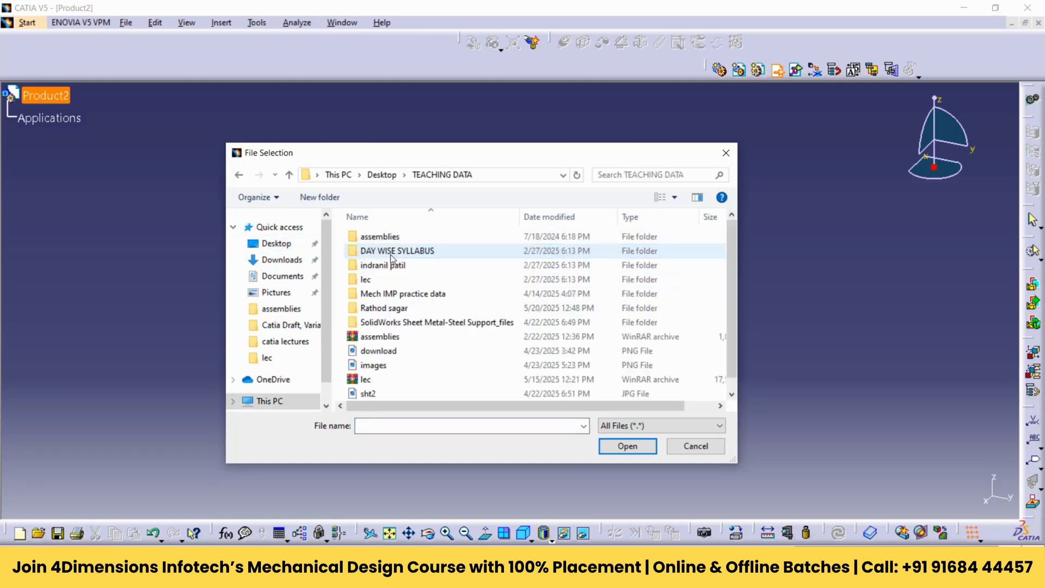
double_click(381, 307)
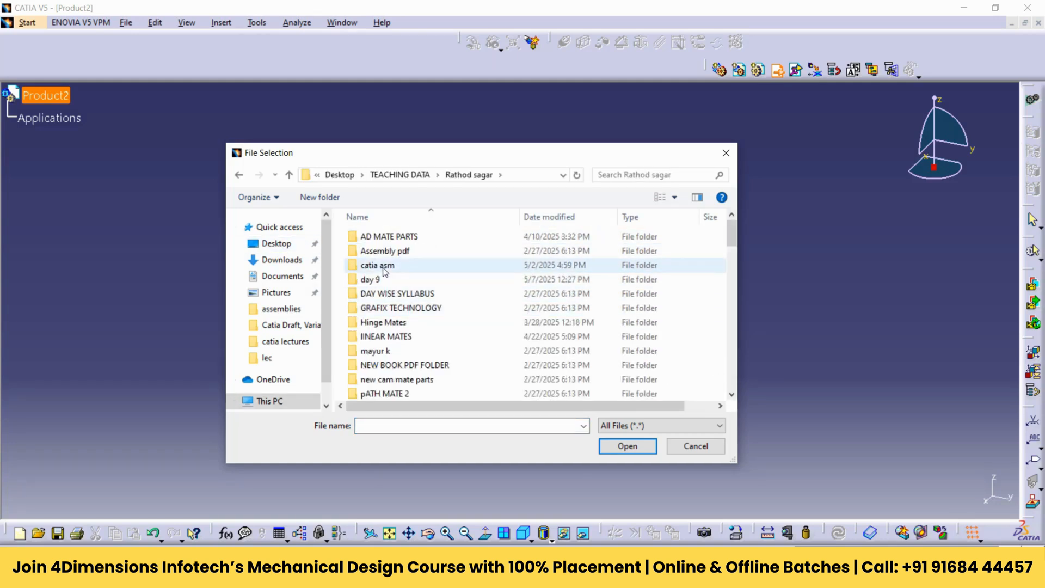
double_click(381, 266)
left_click(379, 237)
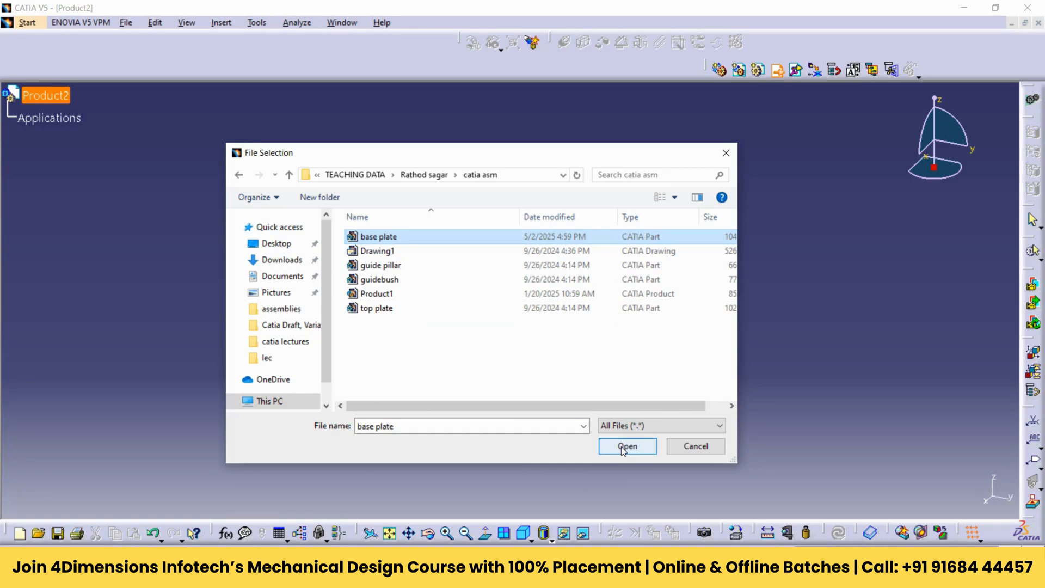
left_click(624, 448)
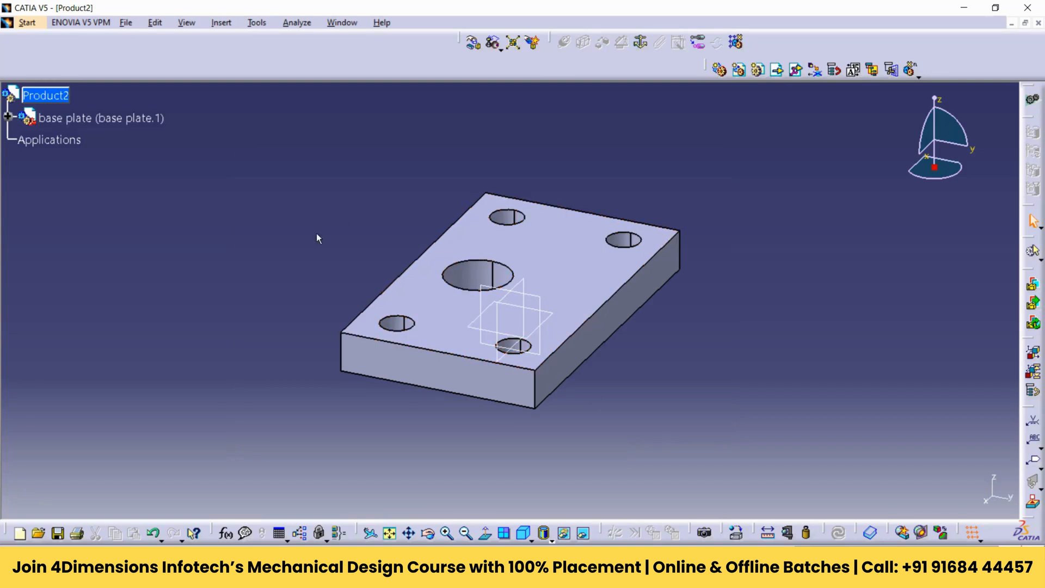
- Analyze the component degrees of freedom of the unconstrained base plate
middle_click_drag(277, 419, 534, 381)
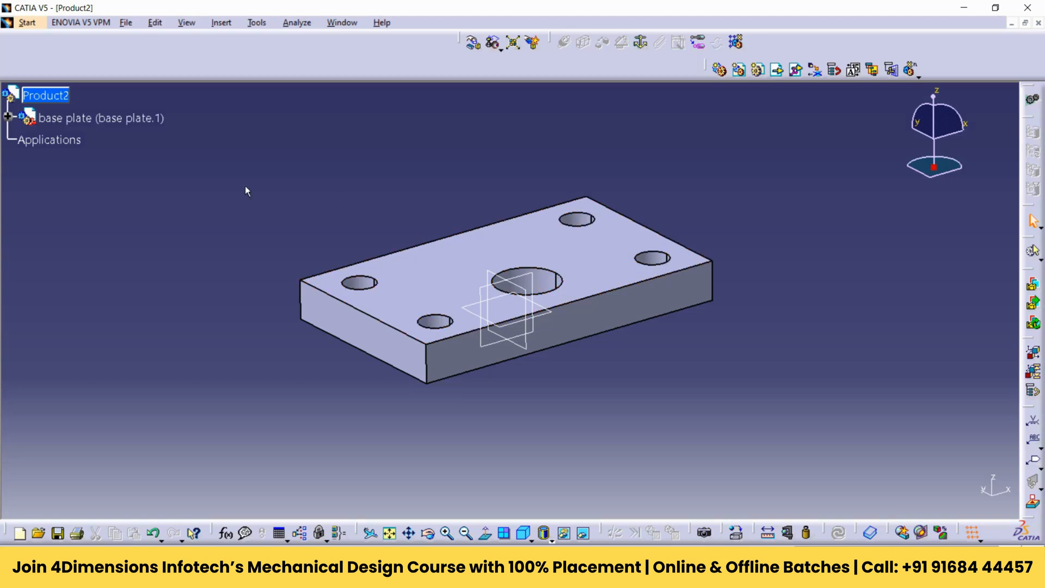
left_click(7, 117)
left_click(8, 118)
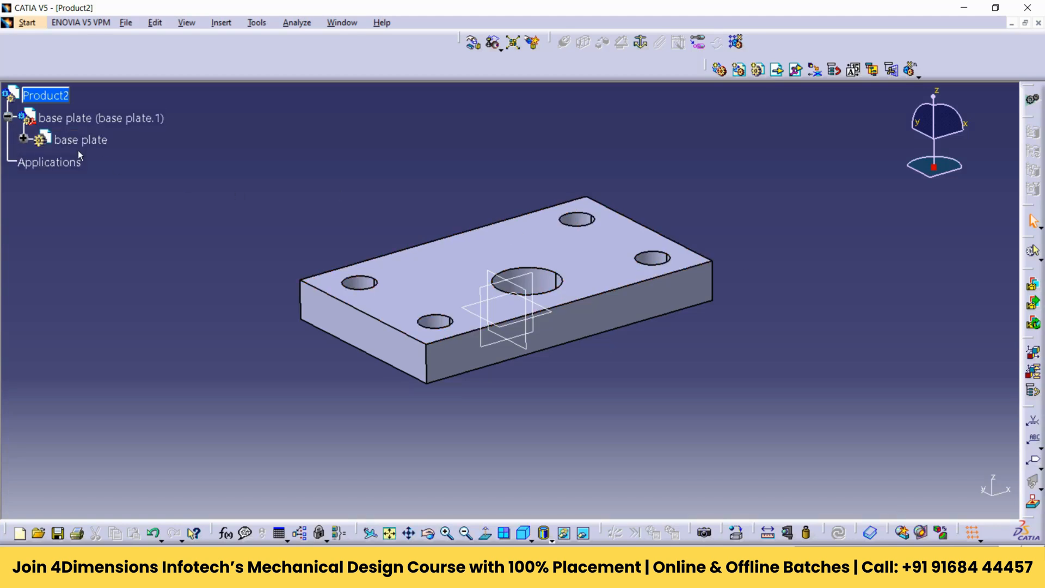
left_click(82, 119)
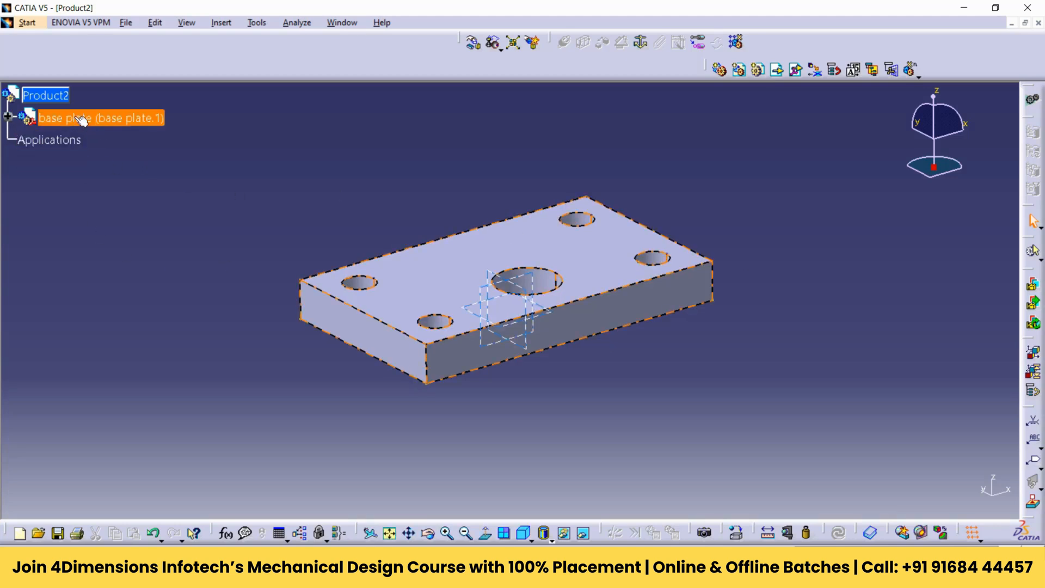
right_click(75, 120)
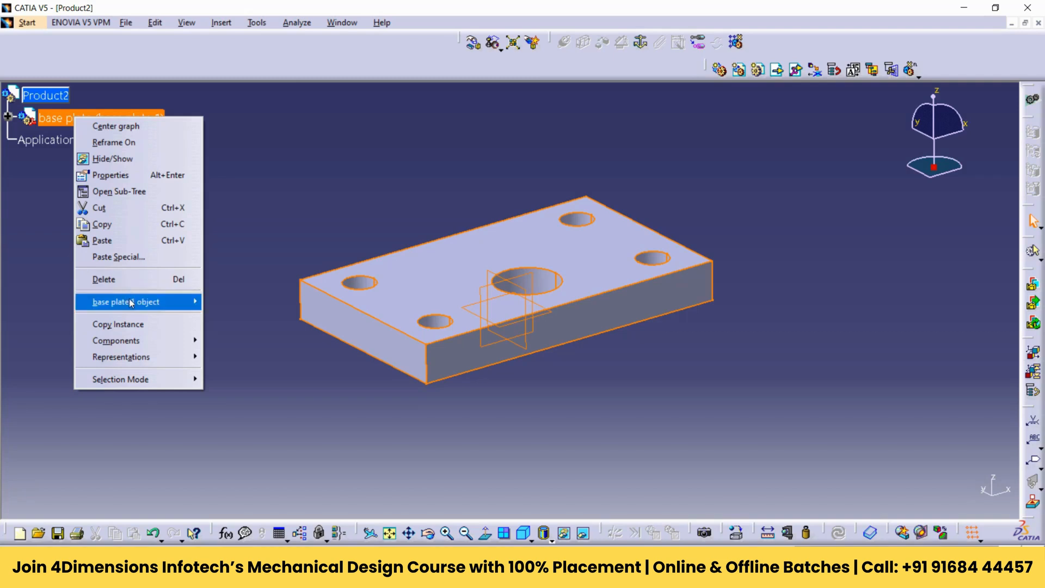
mouse_move(124, 302)
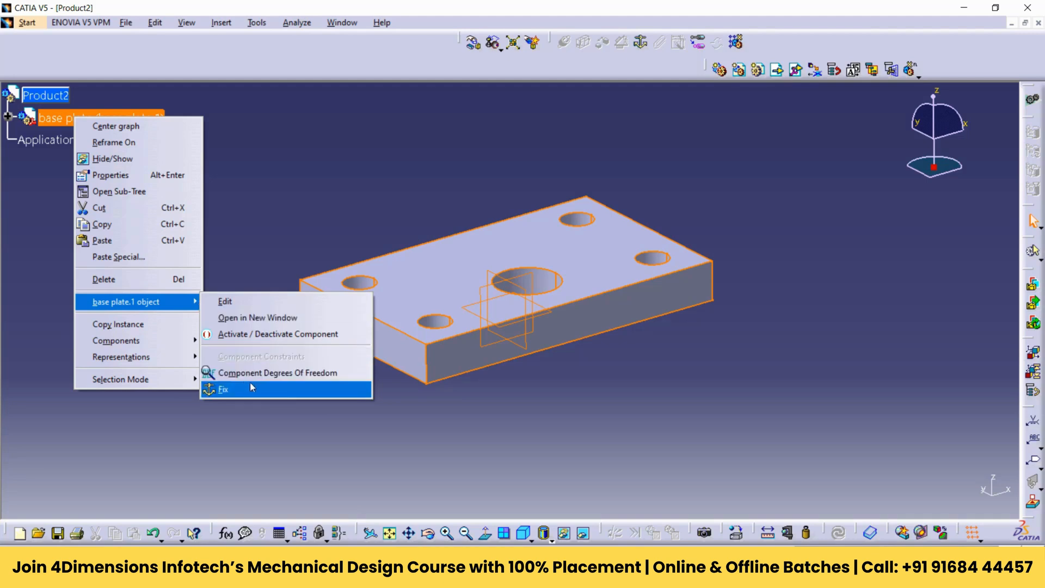
left_click(314, 375)
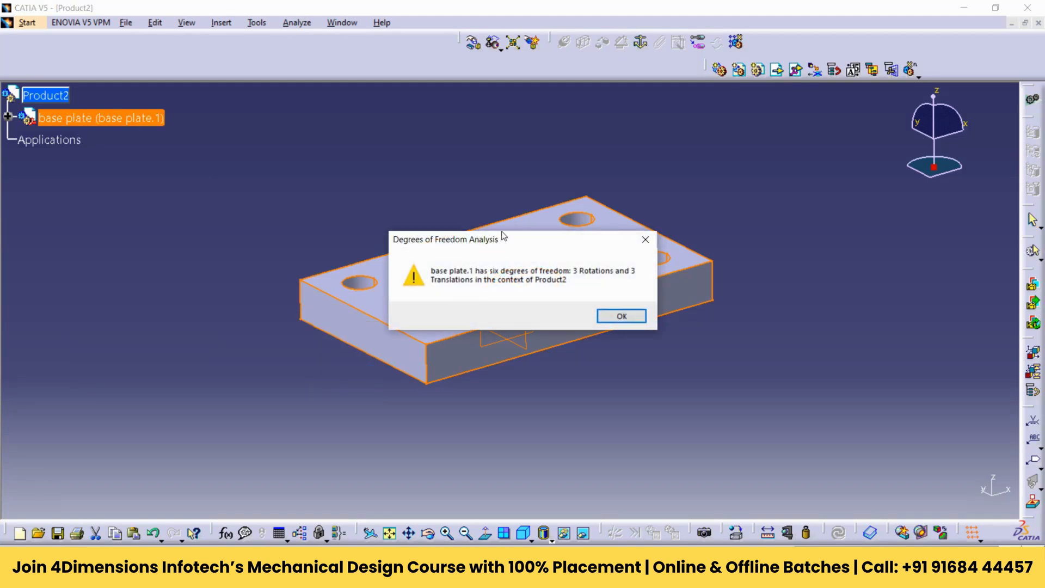
left_click_drag(465, 239, 348, 111)
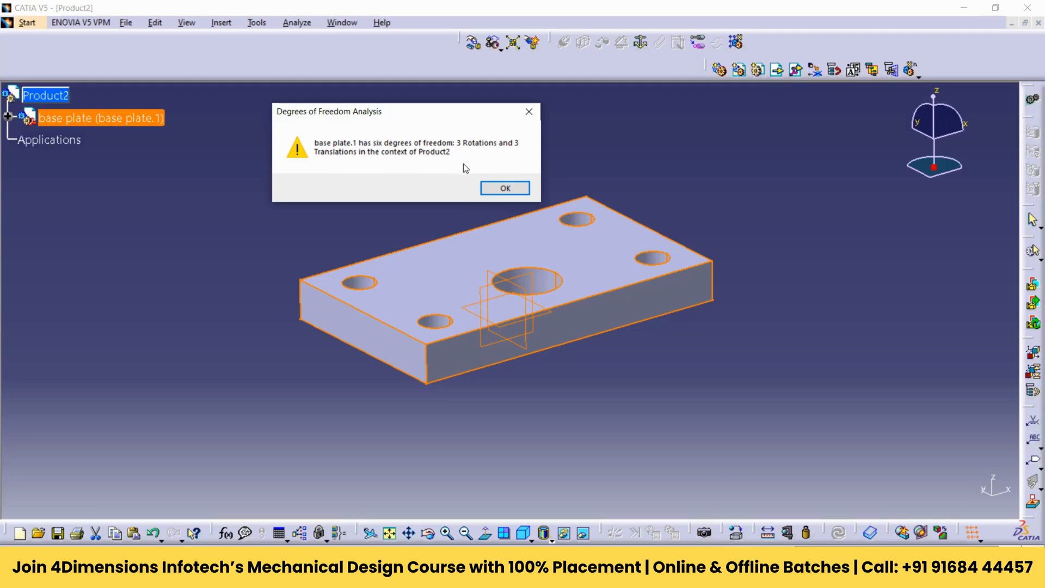
left_click(505, 188)
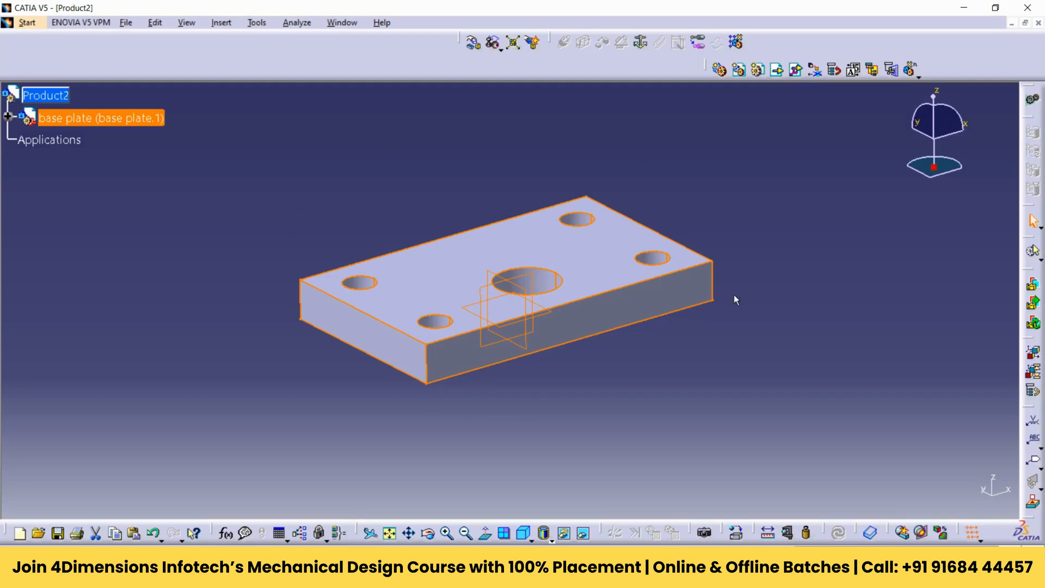
left_click(775, 356)
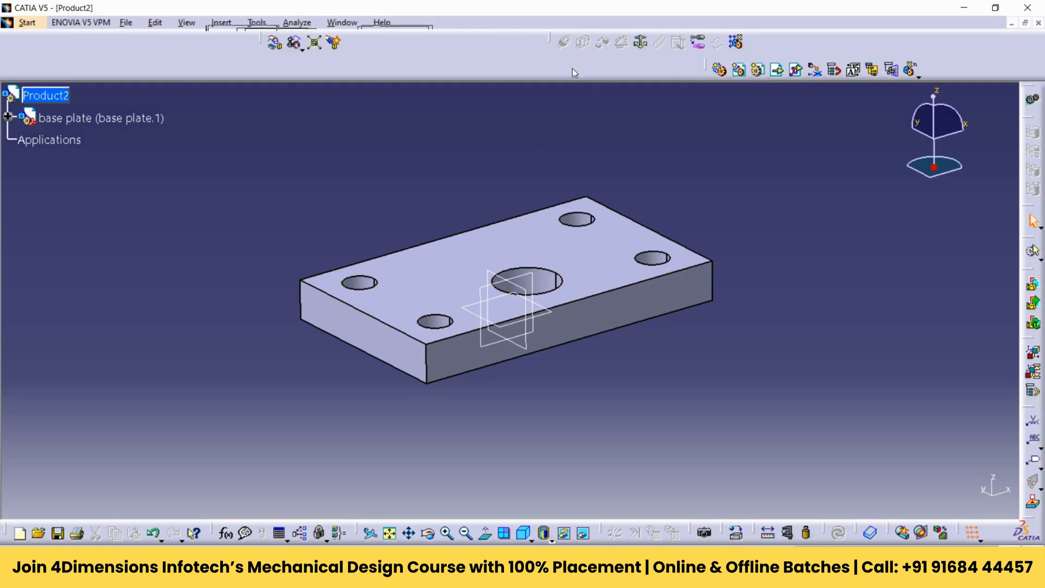
- Dock the Constraints toolbar in the same row as Product Structure Tools and fix the base plate with Fix Component
left_click_drag(550, 39, 513, 140)
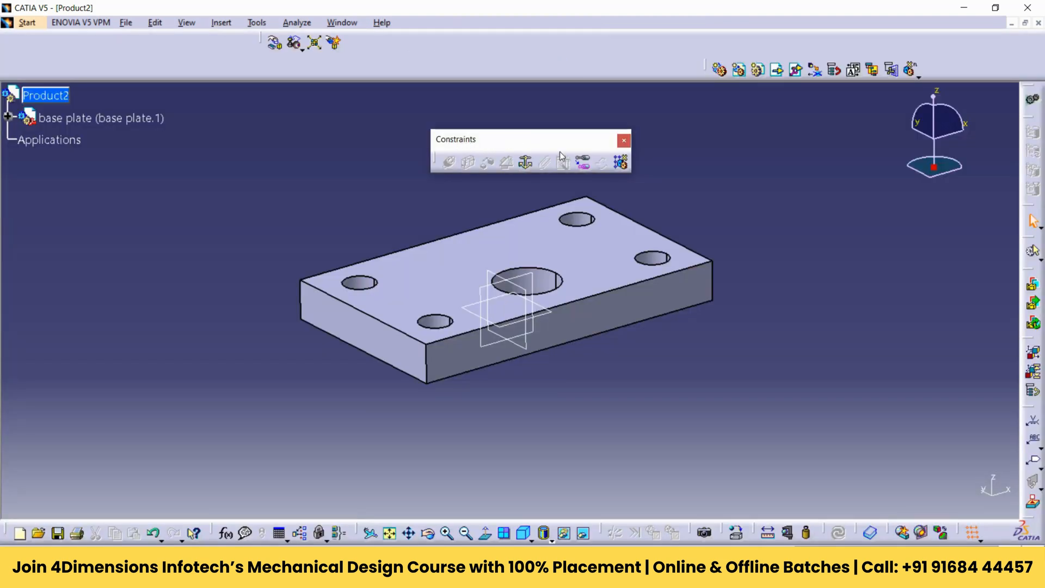
left_click_drag(527, 143, 520, 72)
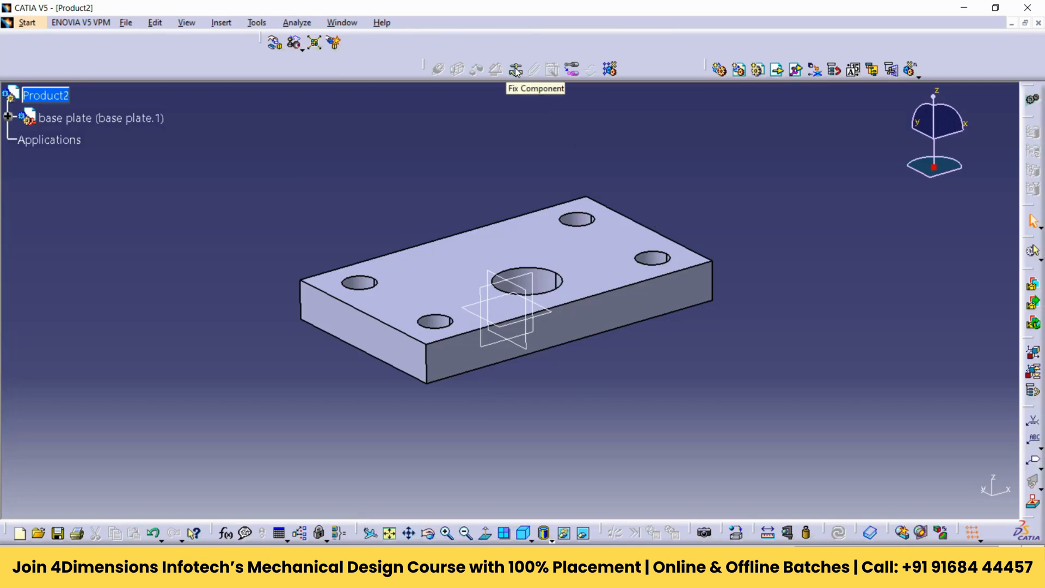
left_click(516, 69)
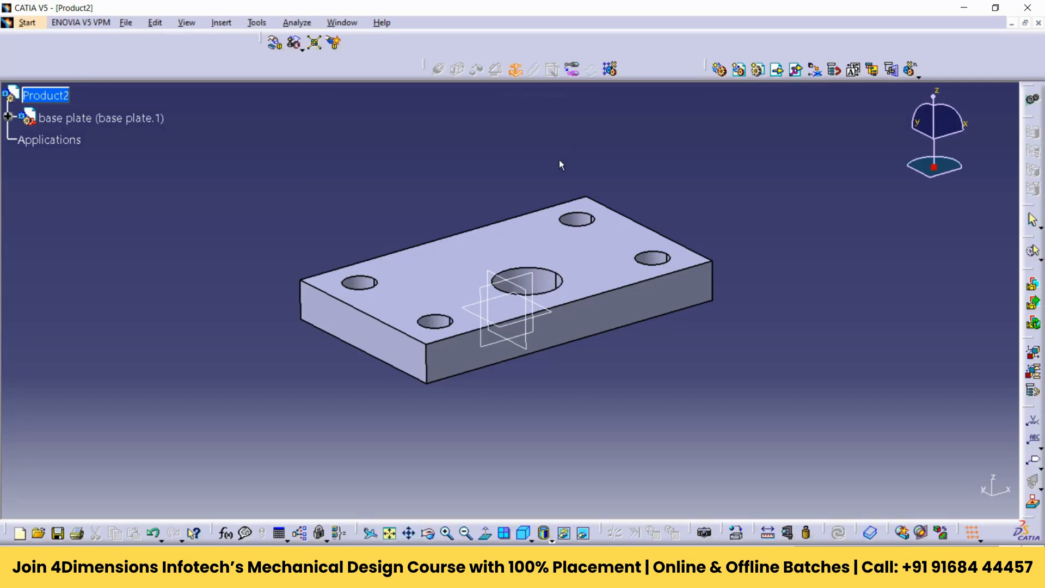
left_click(560, 238)
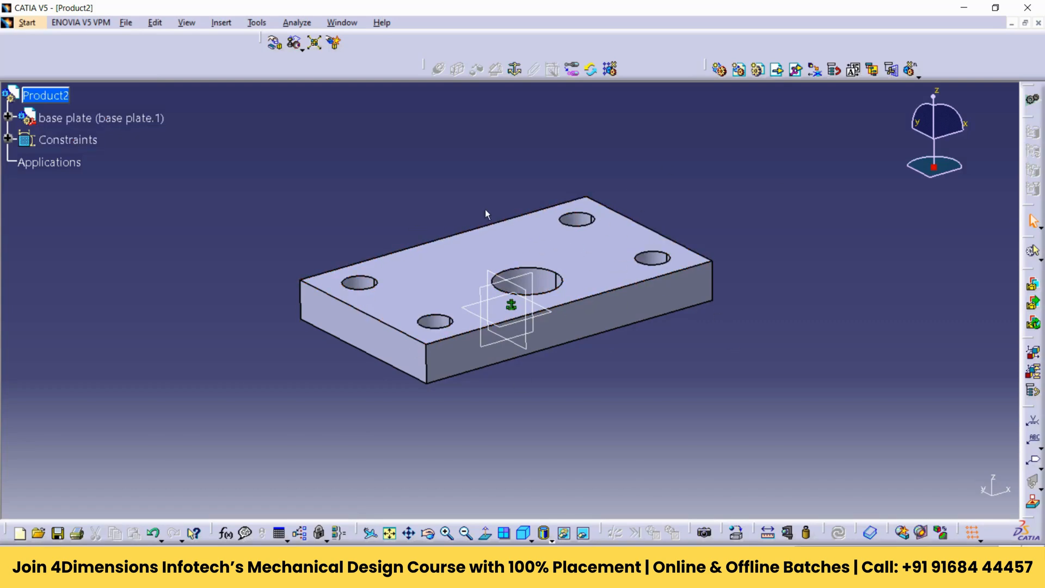
- Recheck the component degrees of freedom of the base plate with its Fix constraint applied
right_click(82, 124)
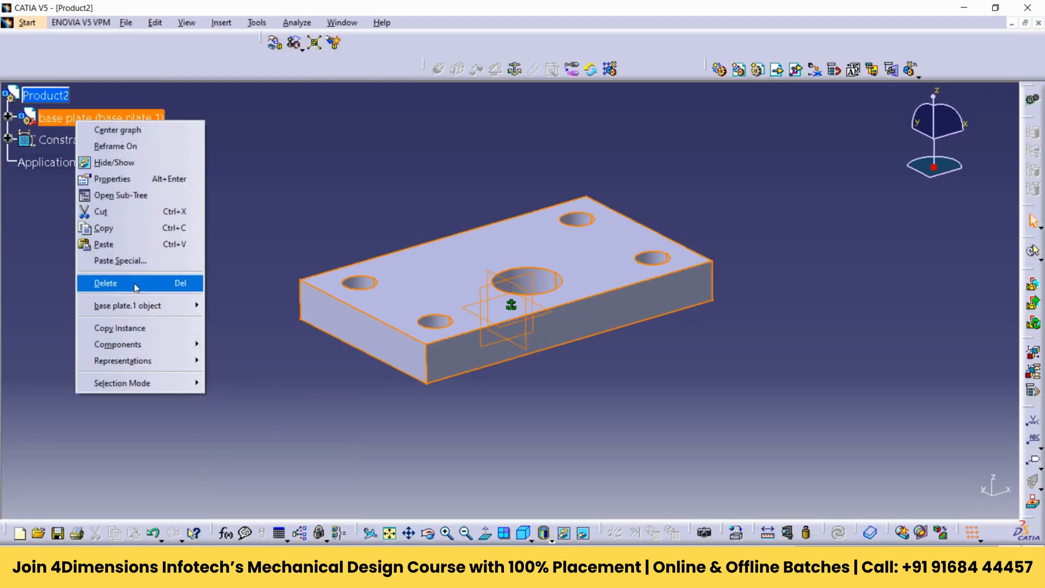
mouse_move(144, 310)
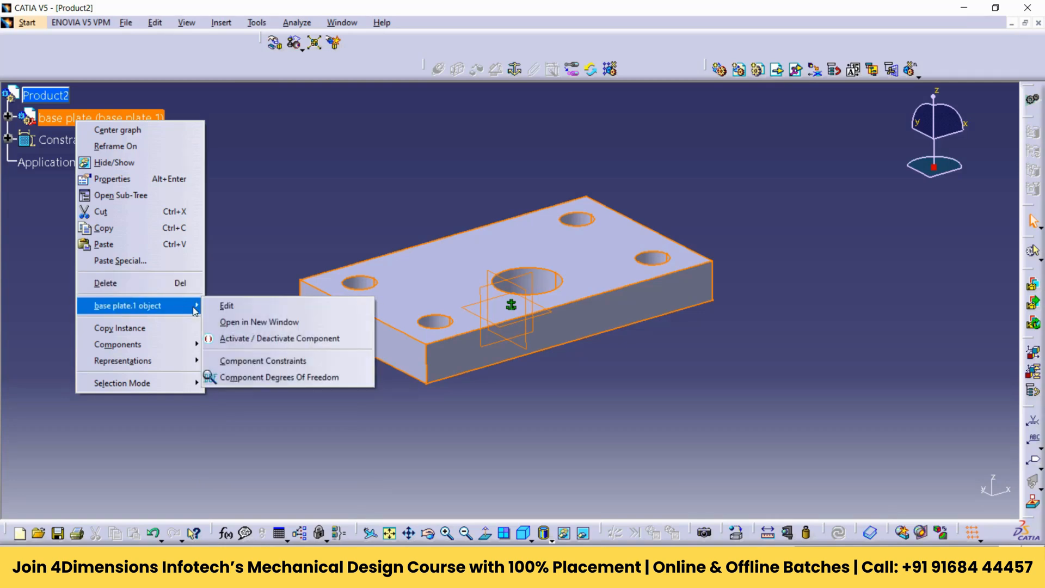
left_click(301, 380)
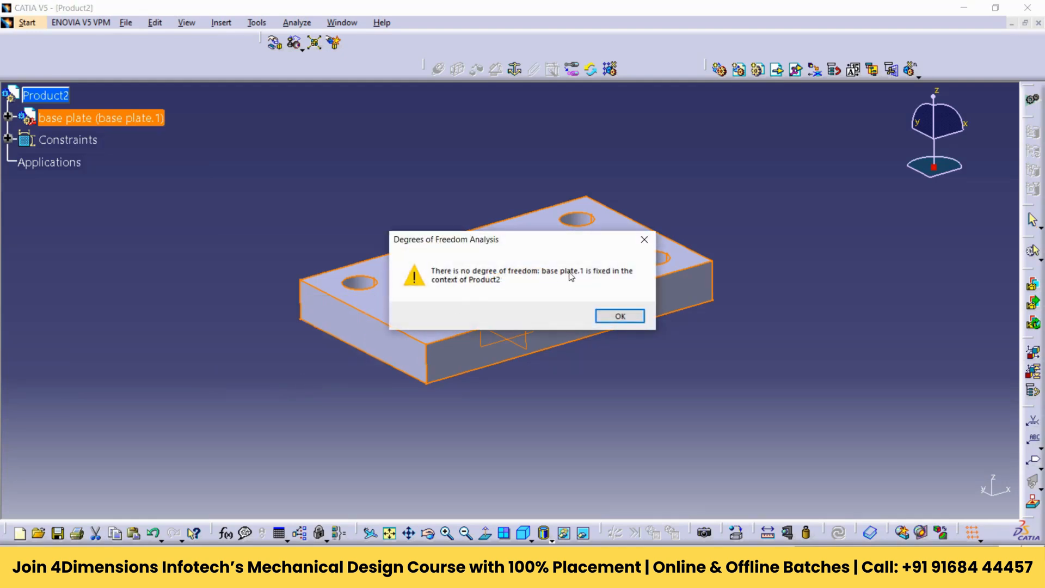
left_click(638, 315)
left_click(715, 180)
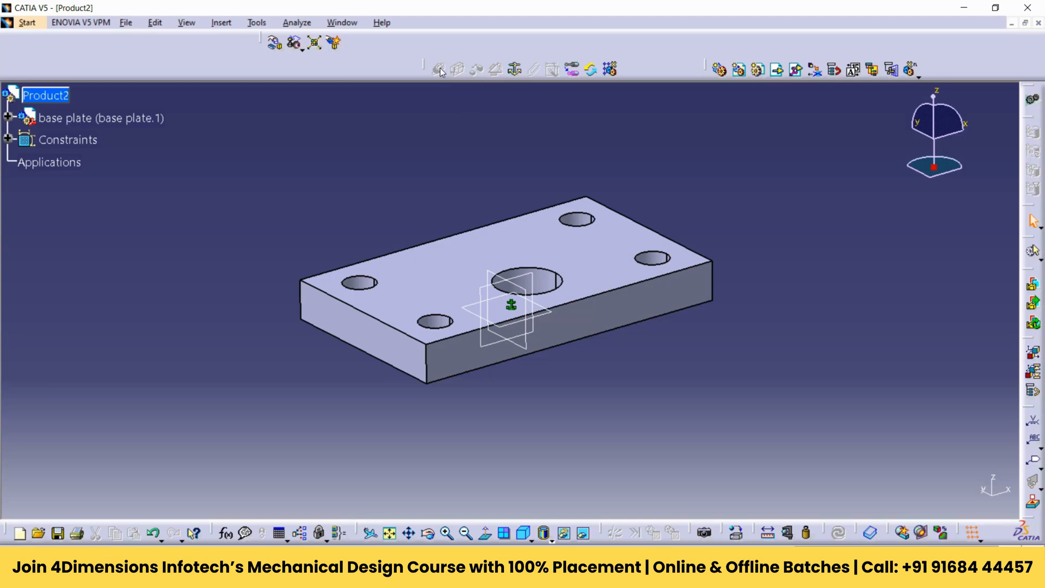
- Undock the Constraints toolbar and dock it back in its row
left_click_drag(425, 64, 422, 115)
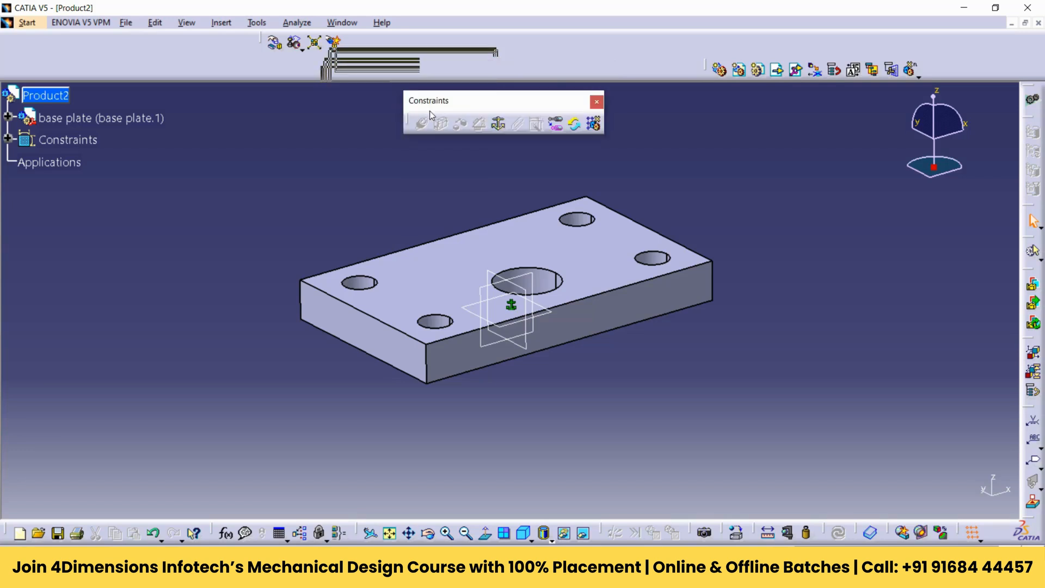
left_click_drag(504, 107, 528, 64)
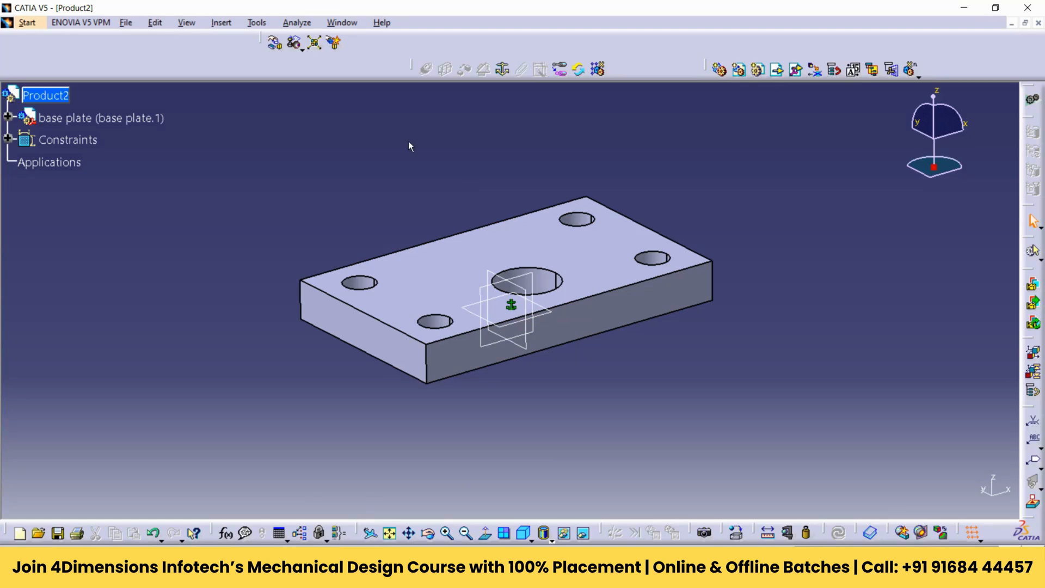
- Insert the existing guide pillar part from the catia asm folder into Product2, checking the part name against the exploded view in the PDF
left_click(779, 69)
left_click(60, 98)
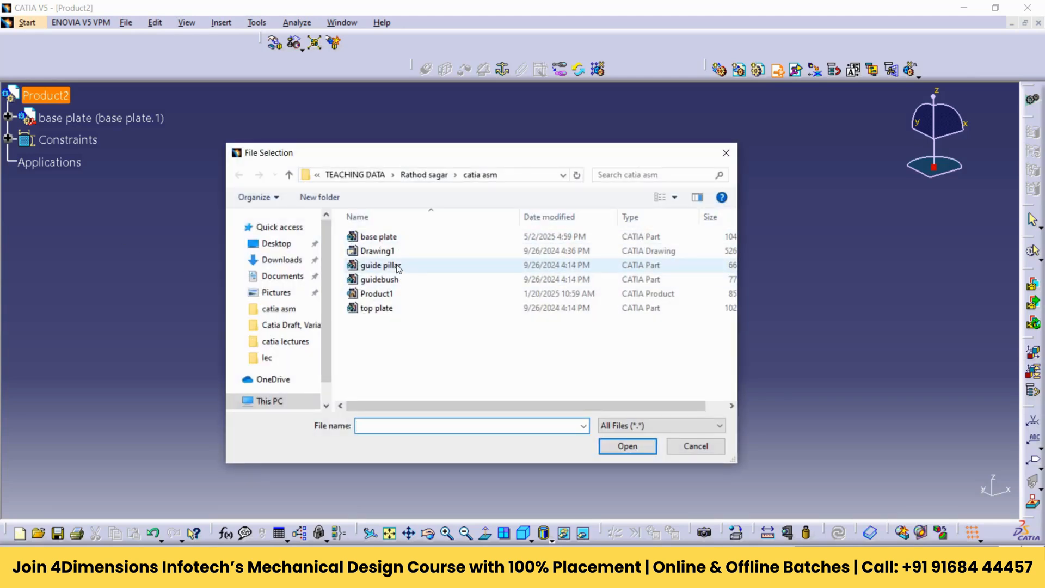
key("alt+Tab")
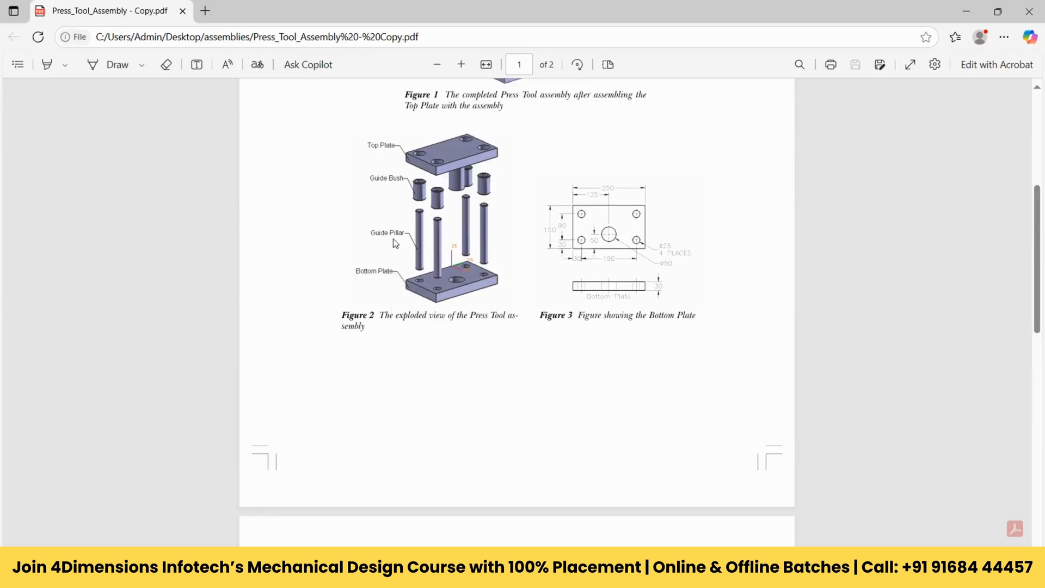
key("alt+Tab")
left_click(390, 266)
left_click(621, 448)
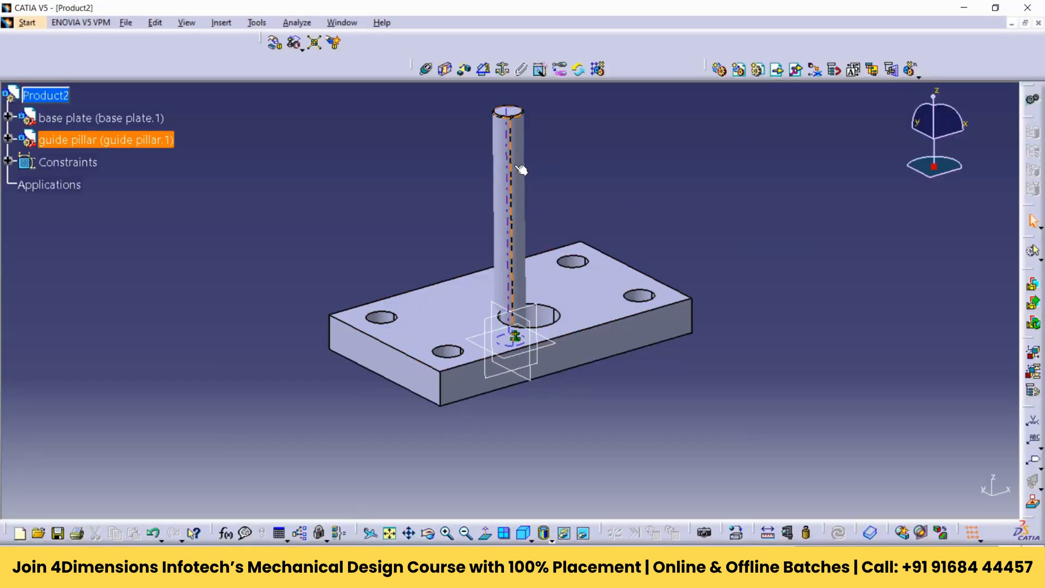
- Undock the Move toolbar and use Manipulation to shift the guide pillar along the X axis, away from the plate's central hole
left_click_drag(262, 42, 287, 109)
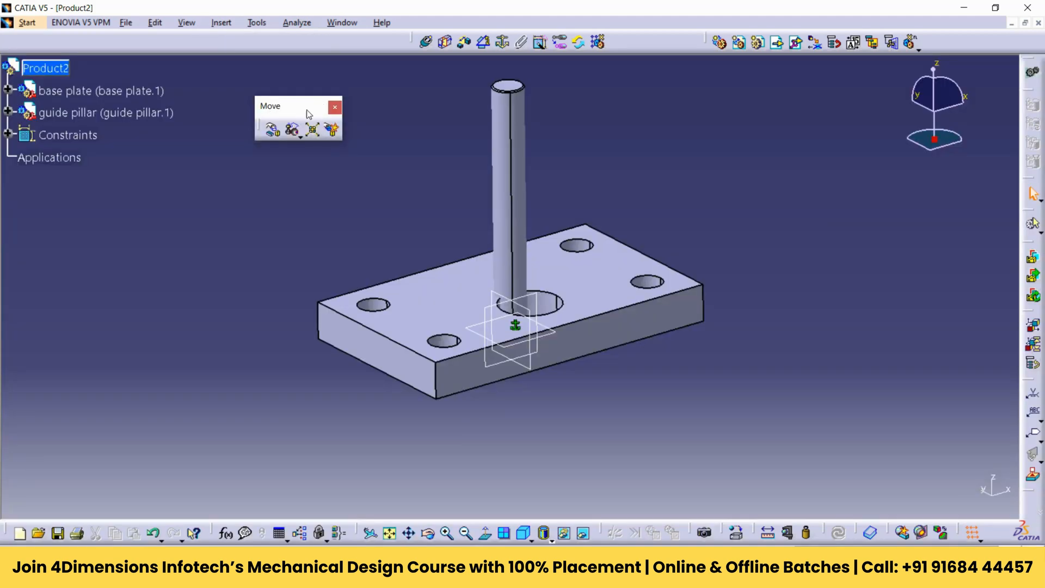
left_click(276, 134)
left_click_drag(932, 381, 805, 155)
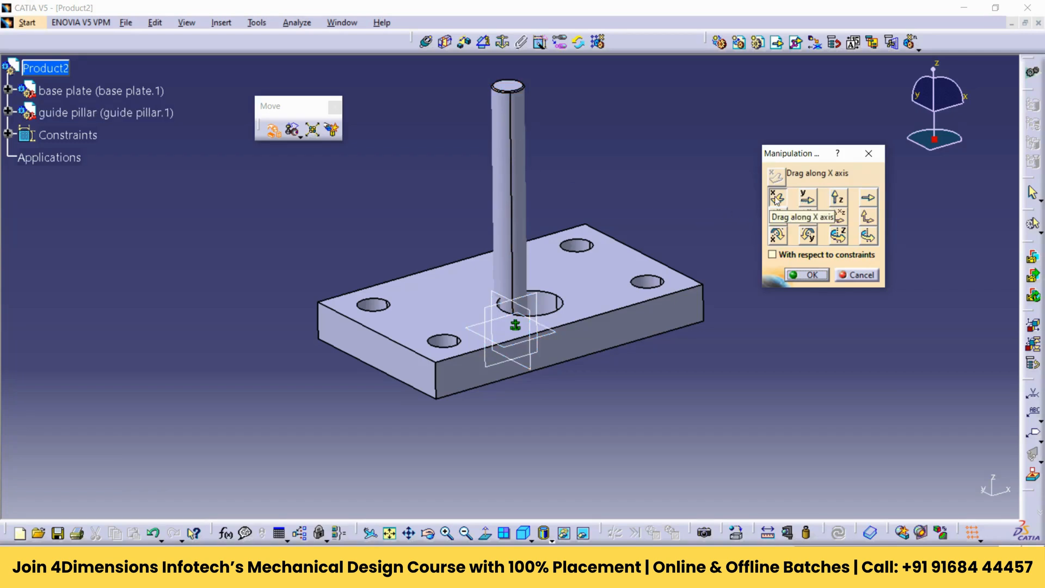
left_click_drag(518, 144, 627, 139)
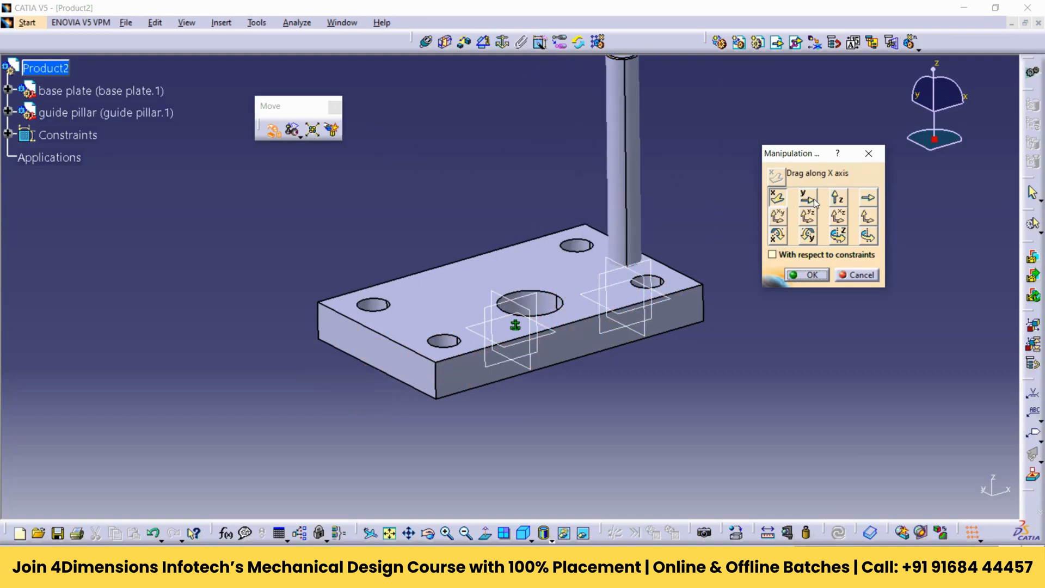
middle_click_drag(710, 233, 684, 272)
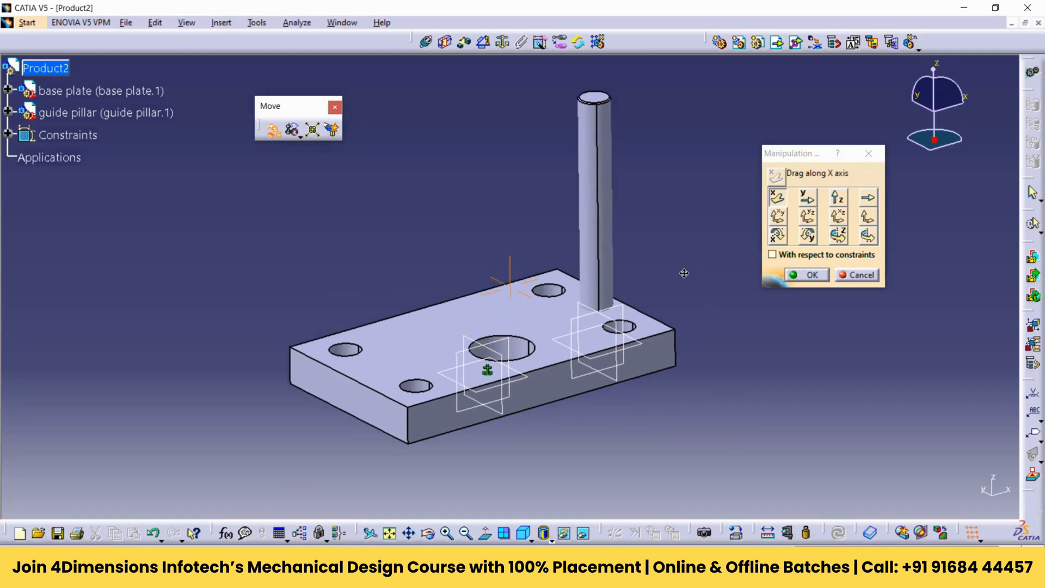
- Move the guide pillar along the Y axis past the base plate's edge and shift it along the Z axis
left_click(808, 198)
left_click_drag(601, 150, 569, 370)
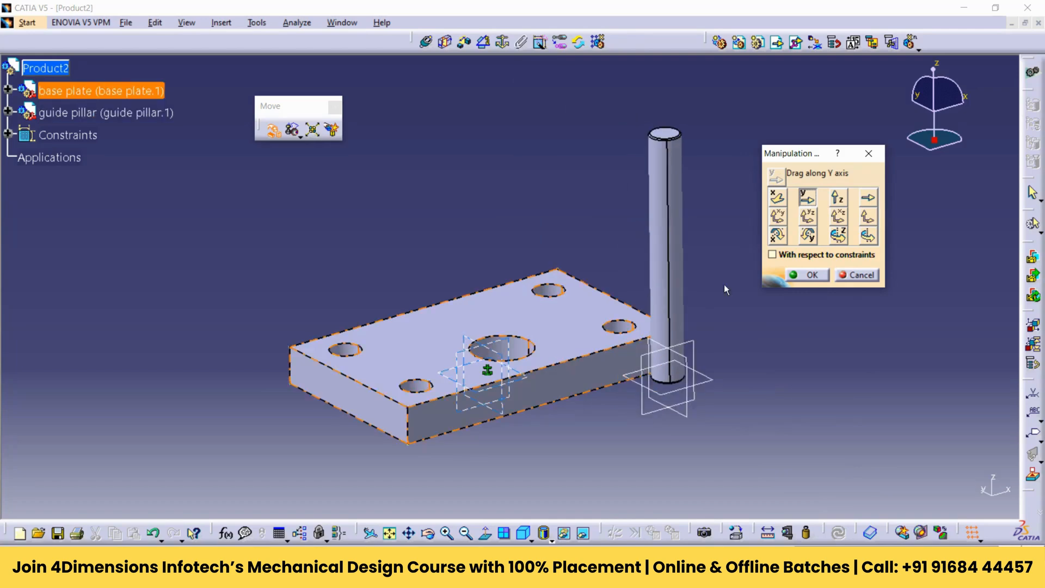
left_click(839, 199)
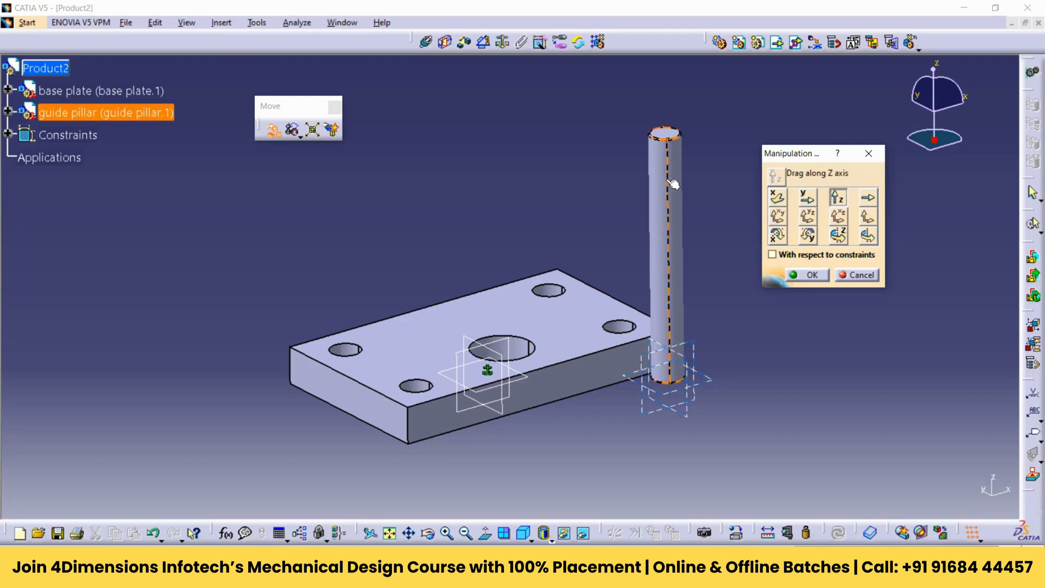
left_click_drag(677, 181, 676, 220)
middle_click_drag(753, 240, 706, 176)
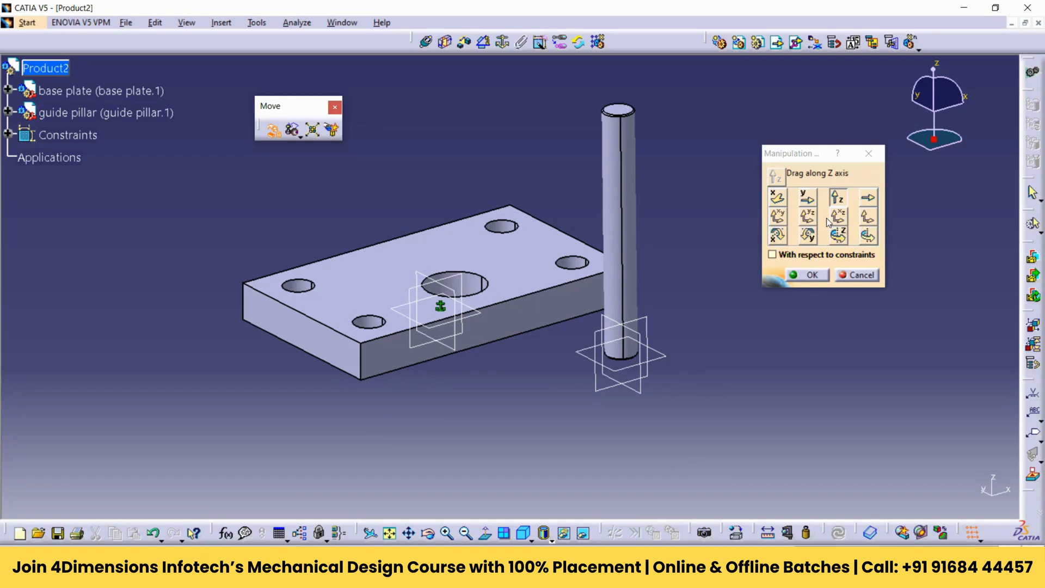
- Move the guide pillar beside the base plate within the XY plane and reposition it within the YZ plane
left_click(779, 219)
left_click_drag(619, 169, 717, 227)
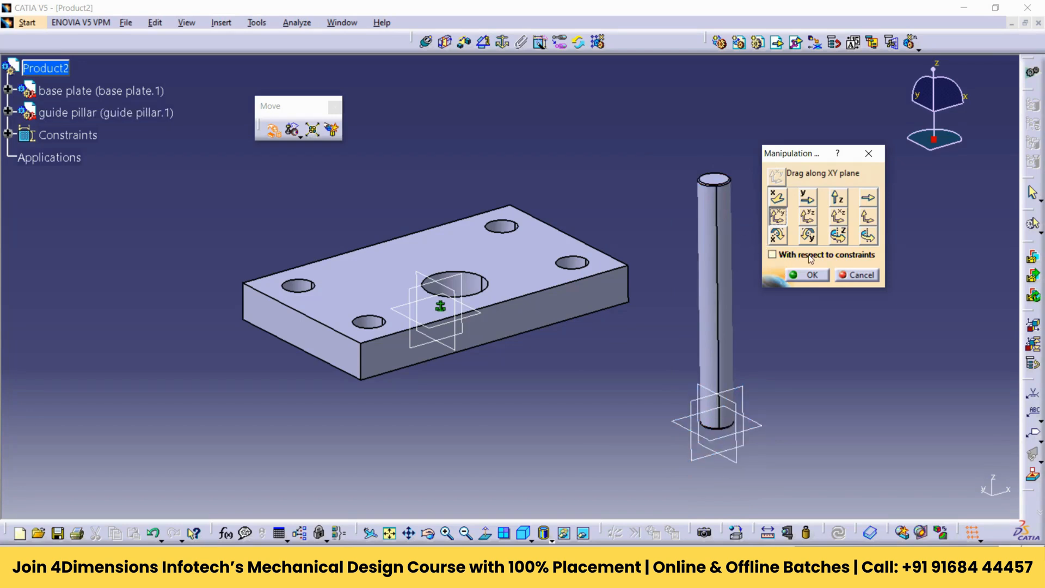
left_click(807, 218)
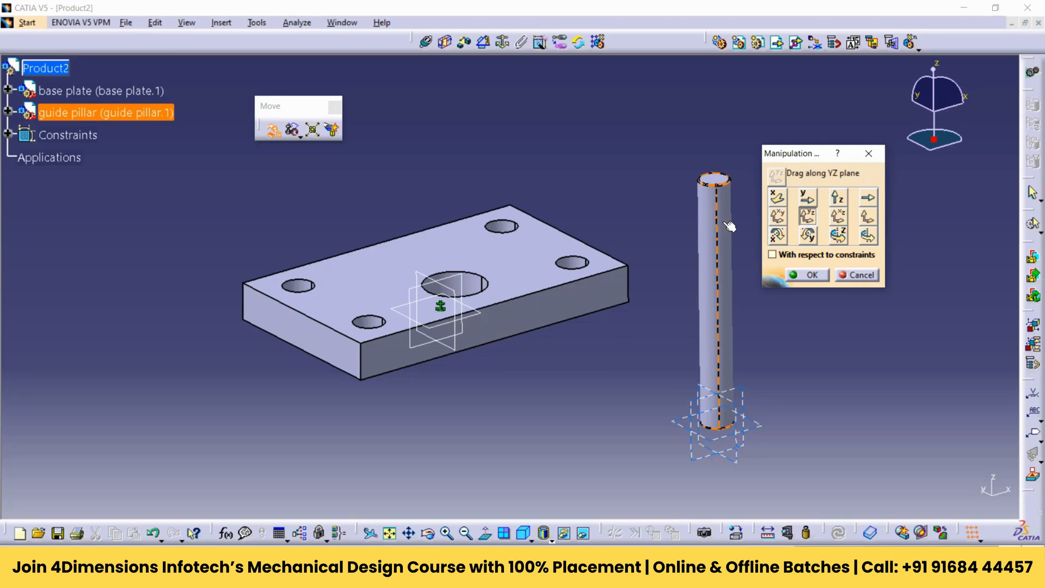
left_click_drag(730, 226, 678, 216)
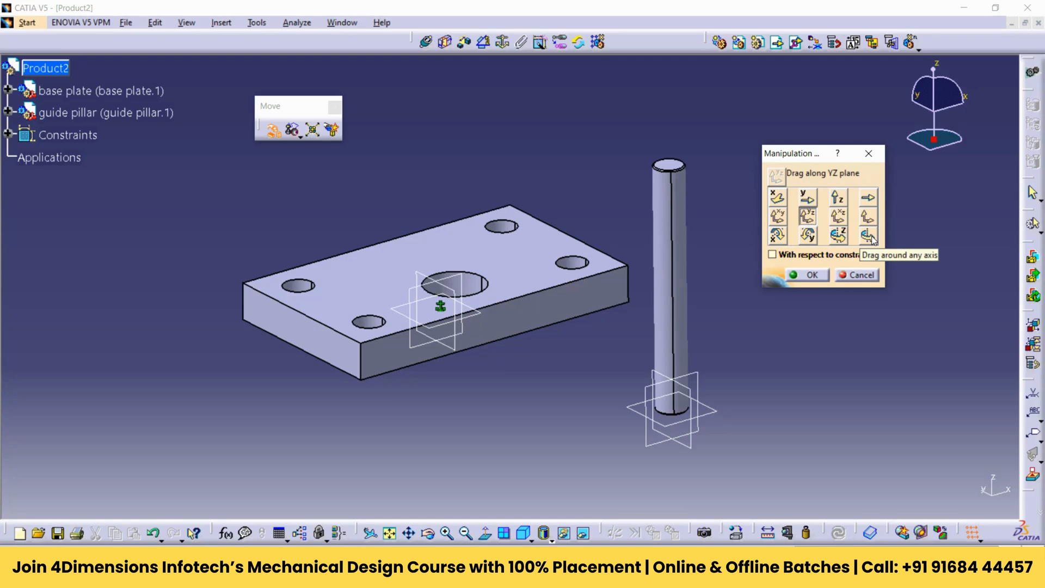
- Rotate the guide pillar around the X, Y and Z axes in turn with Manipulation
left_click(775, 236)
mouse_move(681, 205)
left_mouse_down()
mouse_move(405, 73)
mouse_move(375, 197)
mouse_move(467, 346)
mouse_move(686, 287)
mouse_move(673, 214)
left_mouse_up()
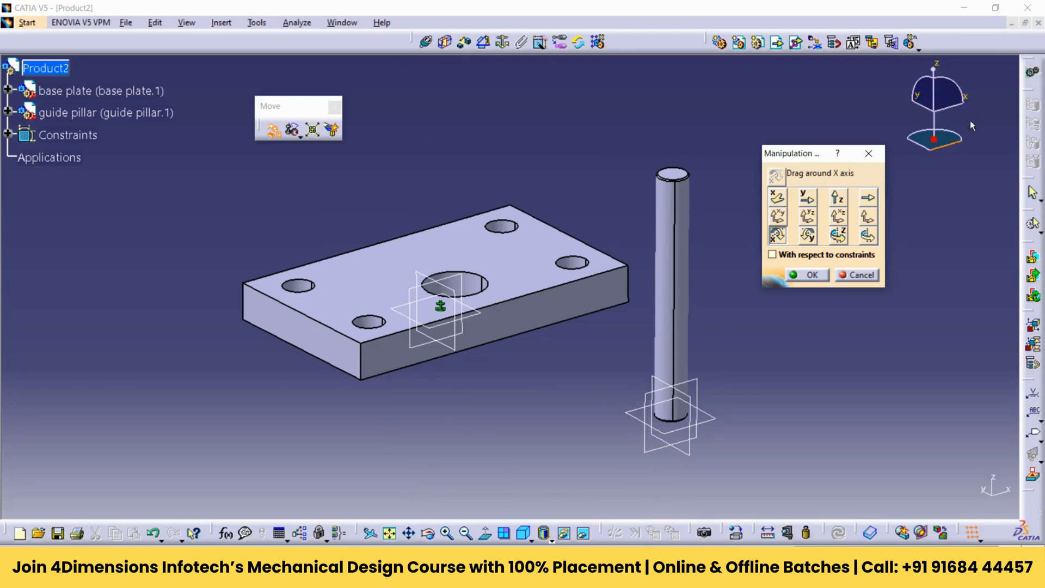
left_click(809, 236)
mouse_move(691, 214)
left_mouse_down()
mouse_move(567, 100)
mouse_move(355, 404)
mouse_move(544, 436)
mouse_move(788, 283)
mouse_move(686, 239)
mouse_move(661, 211)
mouse_move(695, 199)
left_mouse_up()
left_click(914, 112)
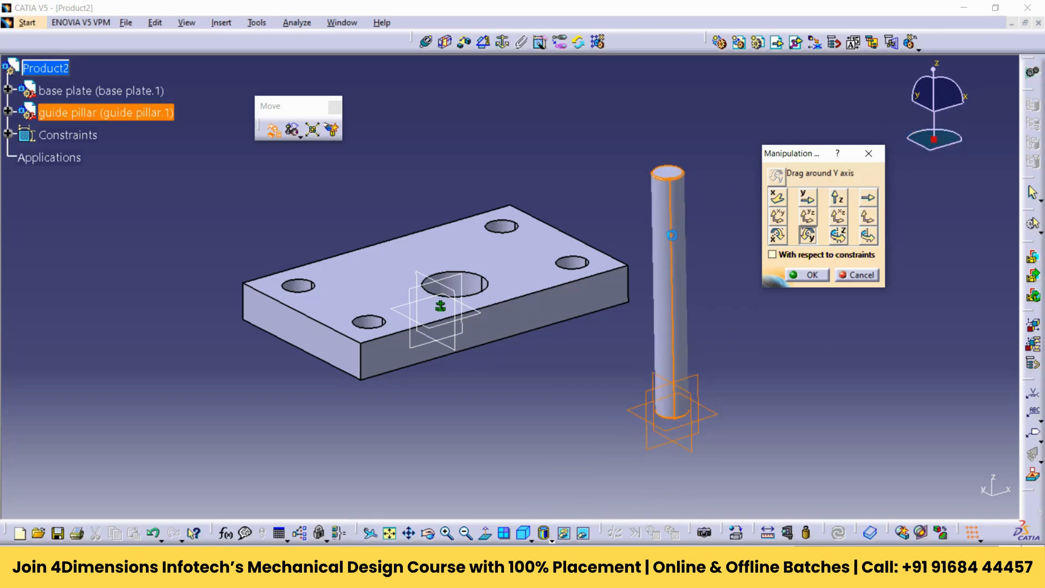
left_click(839, 236)
left_click_drag(689, 401, 711, 324)
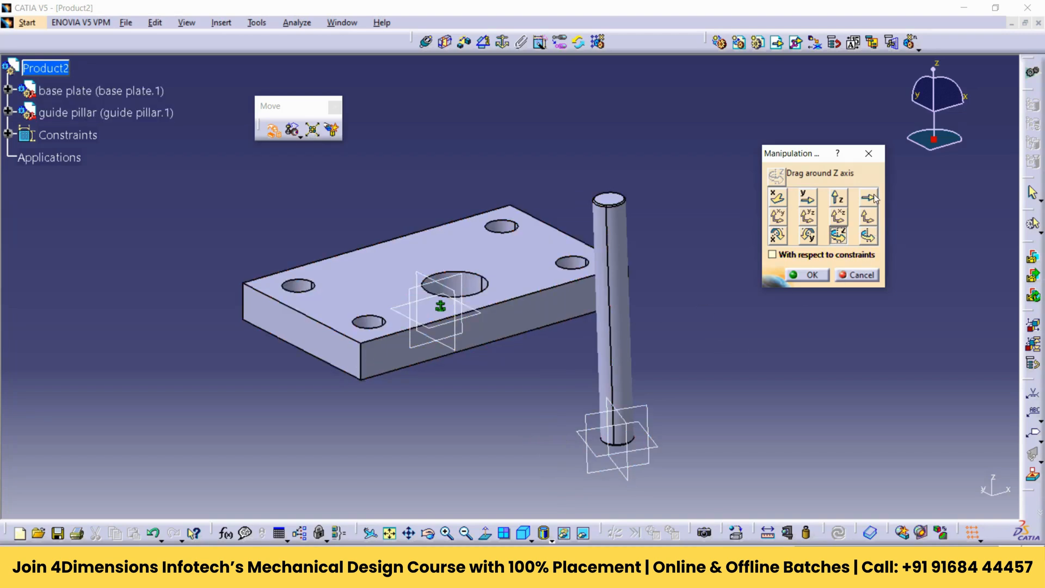
- Swing the guide pillar around the base plate's front vertical corner edge and bring it back to the opposite side
left_click(868, 235)
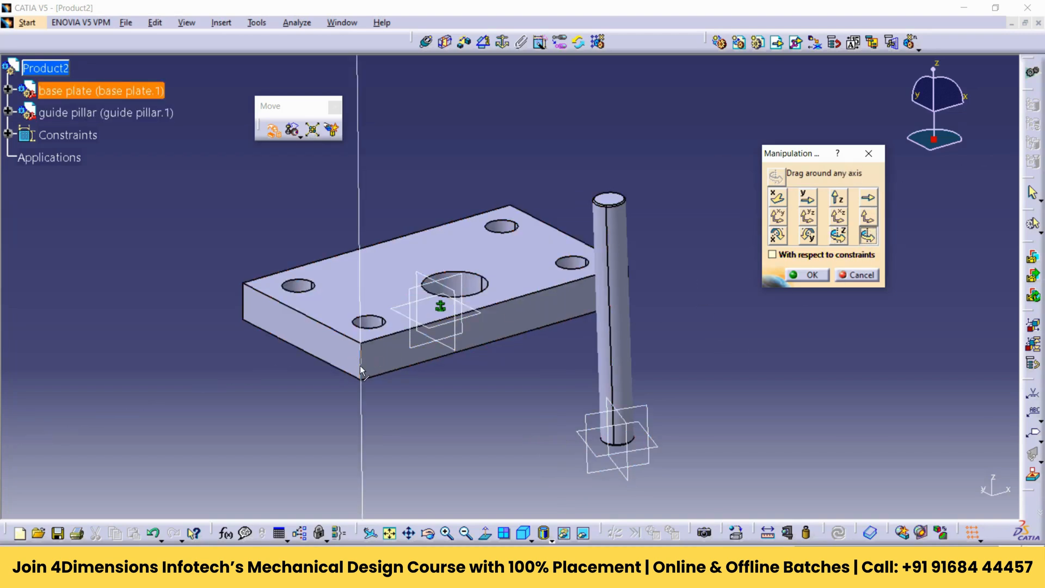
left_click_drag(594, 328, 336, 252)
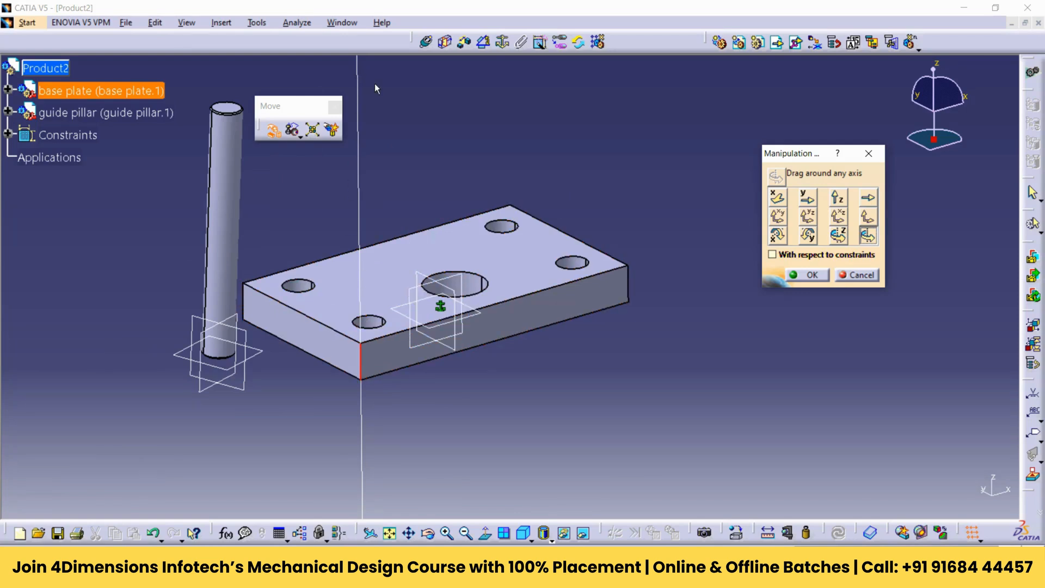
left_click_drag(201, 354, 681, 327)
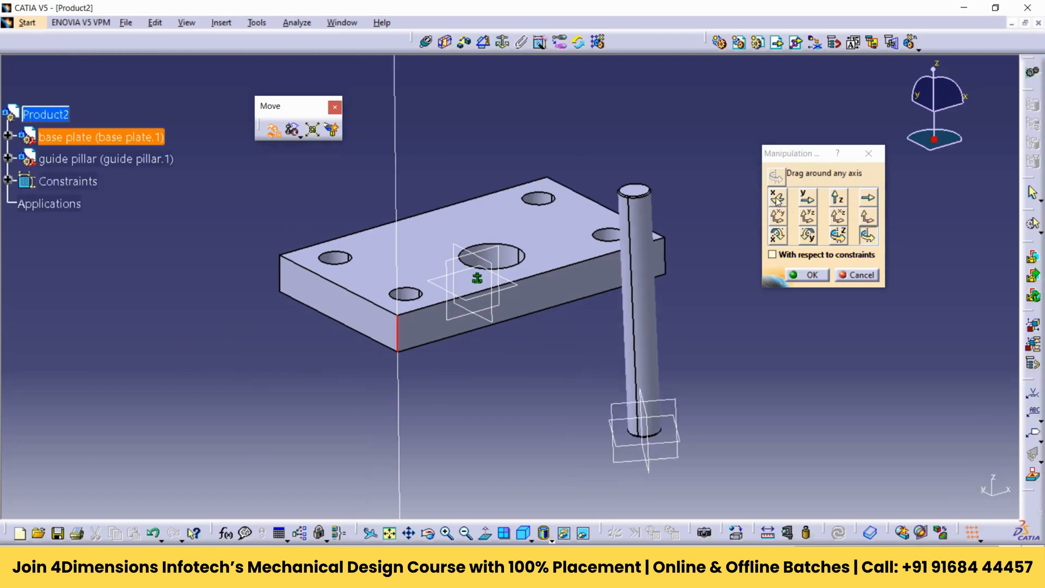
- Move the guide pillar along the X axis well clear of the base plate and finish the manipulation
left_click(778, 199)
left_click(648, 243)
left_click_drag(648, 243, 821, 166)
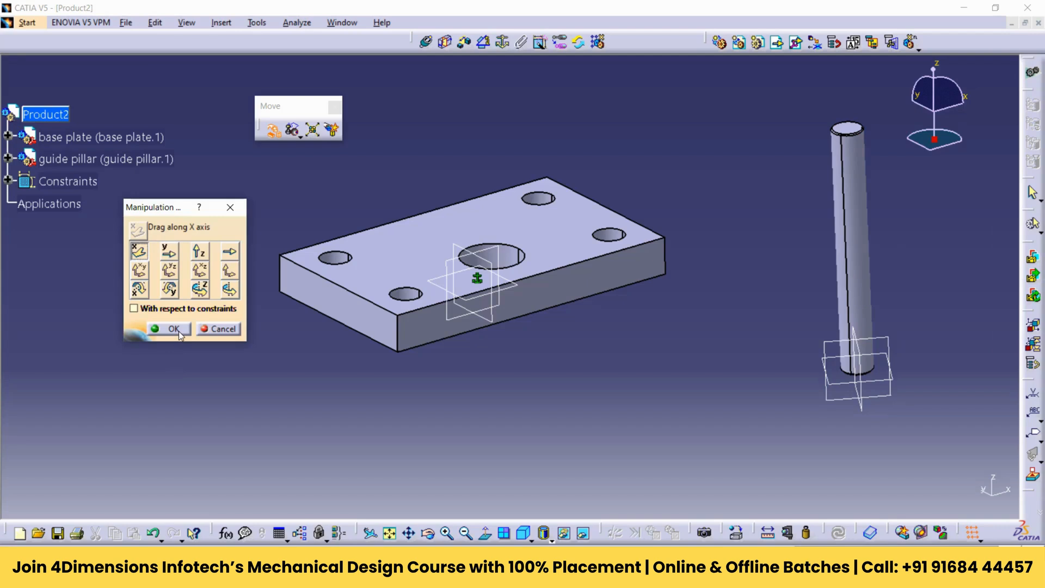
left_click(173, 329)
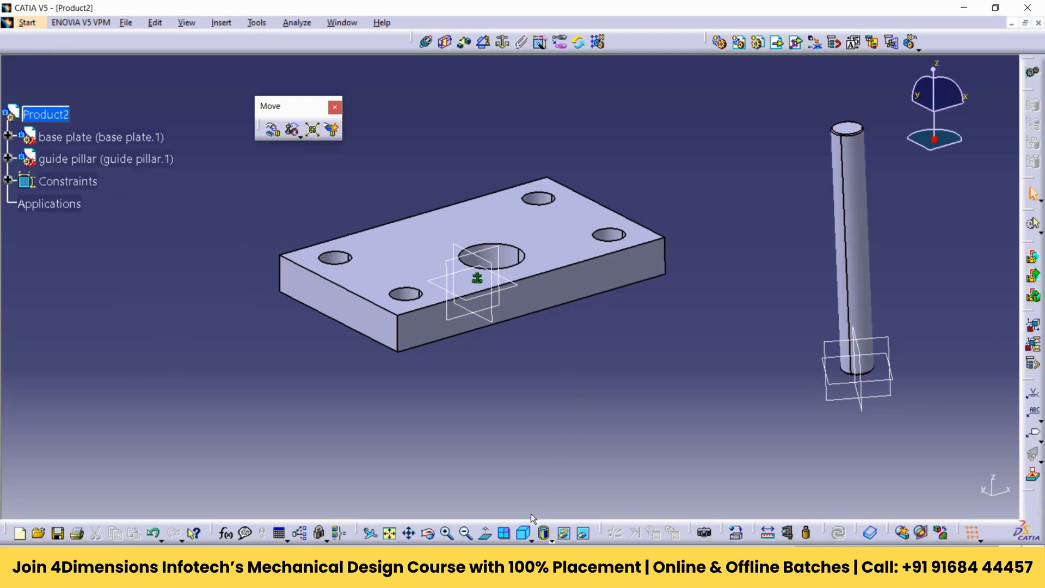
- Switch the view mode to shading with edges but without smooth edges
left_click(546, 535)
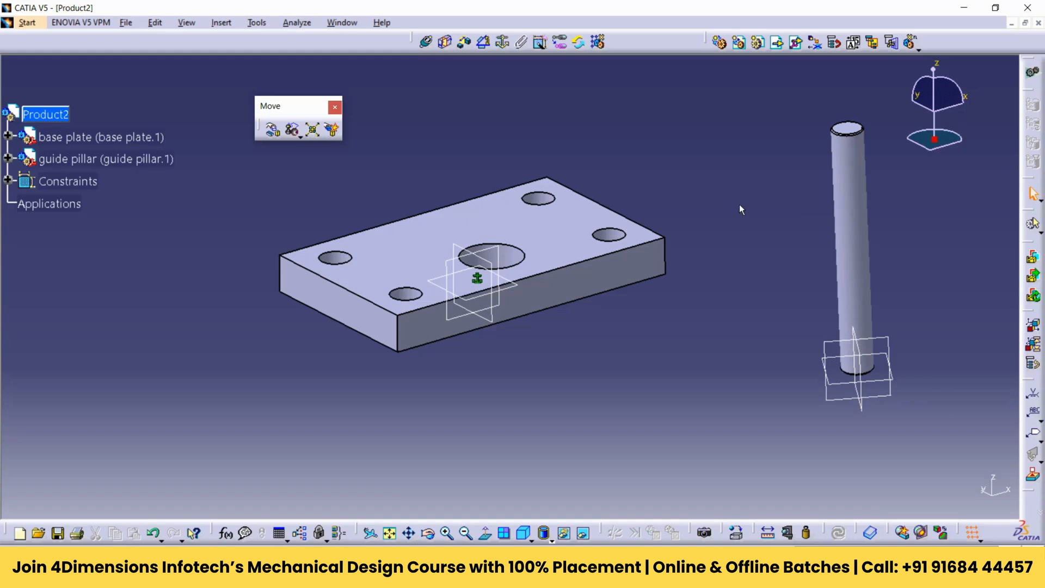
middle_click_drag(740, 210, 773, 216)
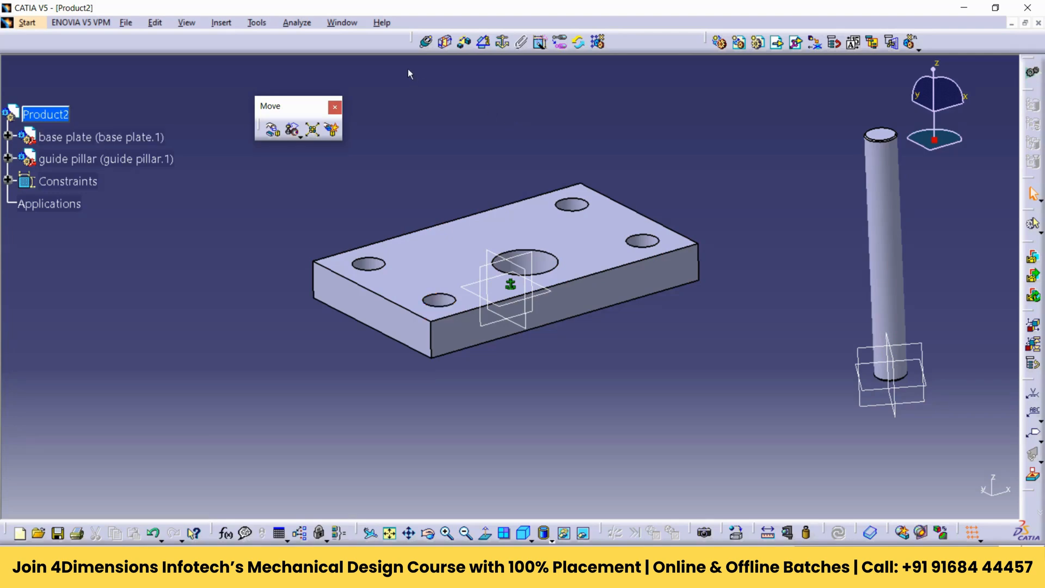
- Start Coincidence Constraint and turn off its assistant message with Do not prompt in the future
left_click(428, 43)
key("Escape")
left_click(428, 43)
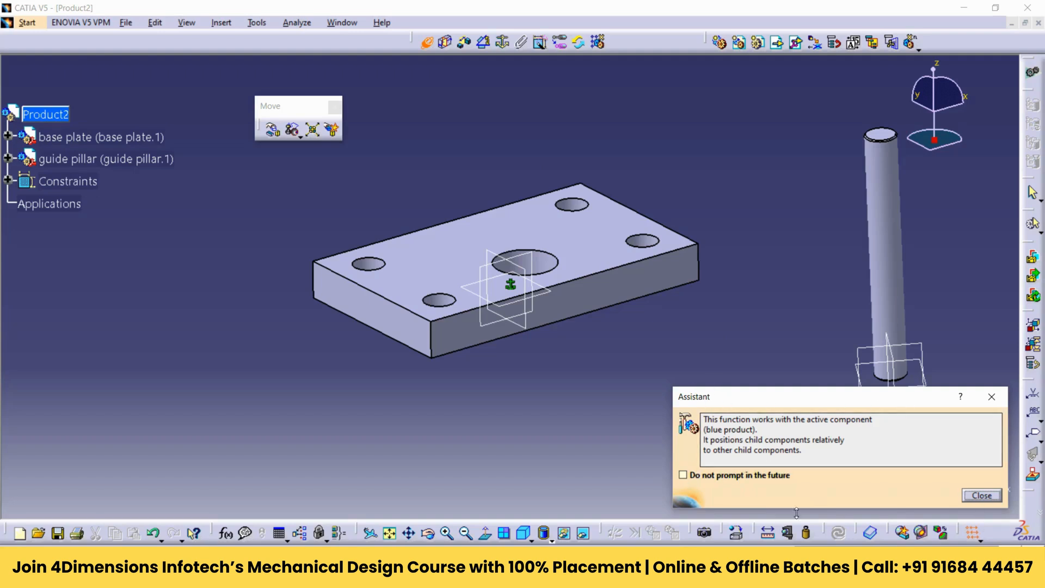
left_click(684, 475)
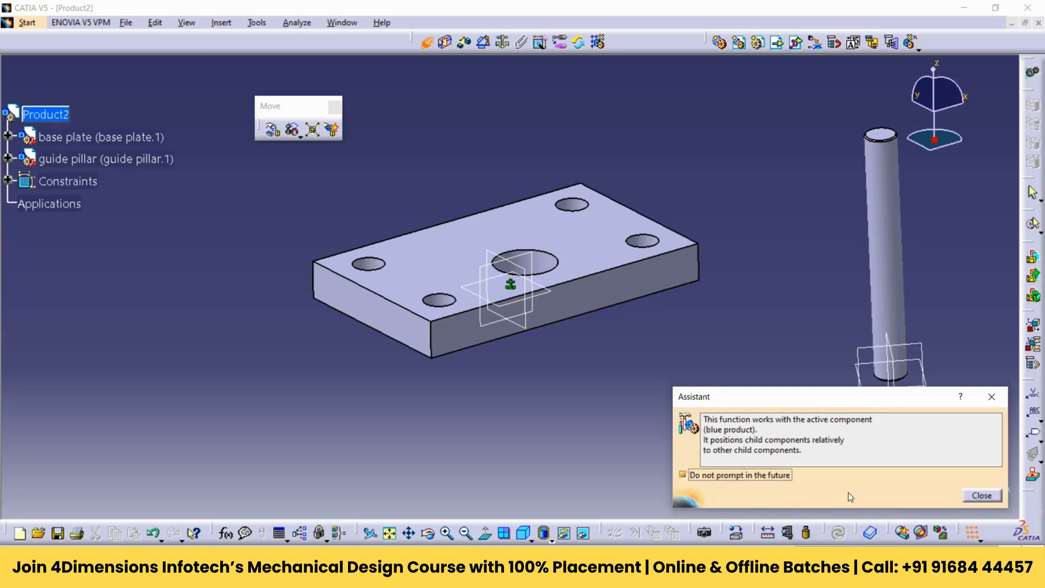
left_click(992, 498)
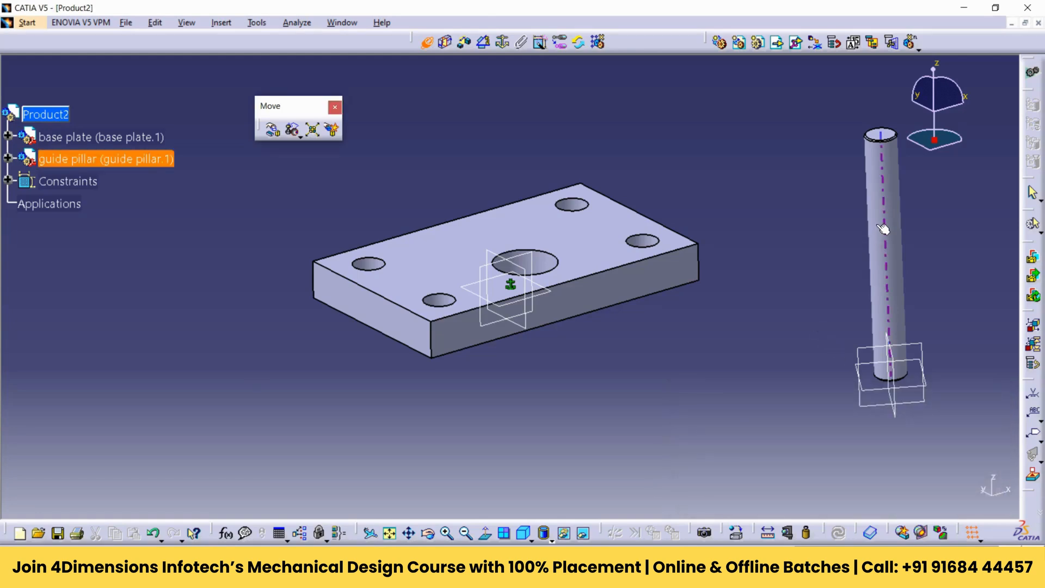
- Apply a coincidence constraint between the guide pillar's axis and the axis of the base plate's front corner hole
left_click(428, 43)
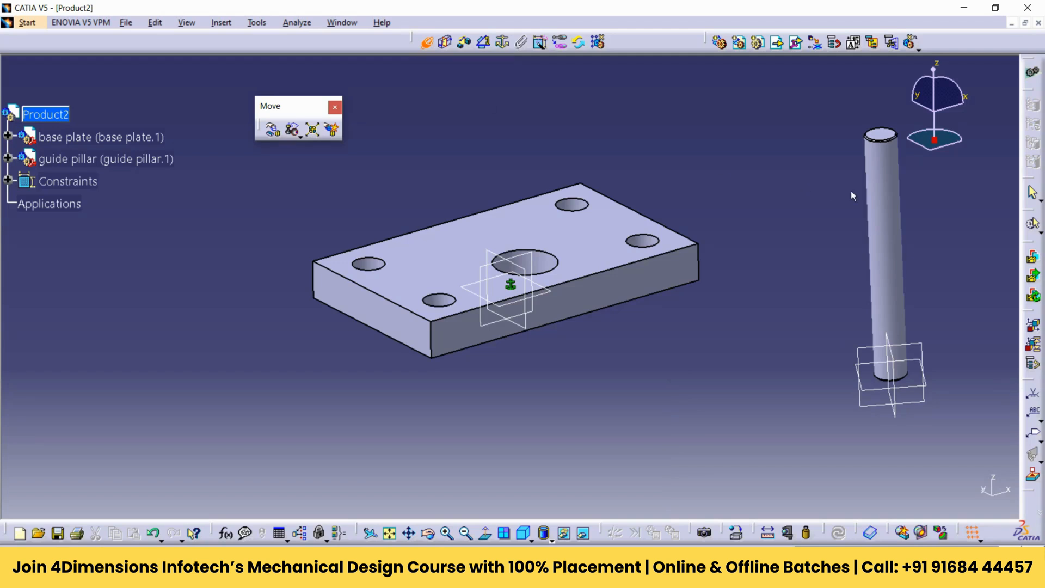
left_click(892, 235)
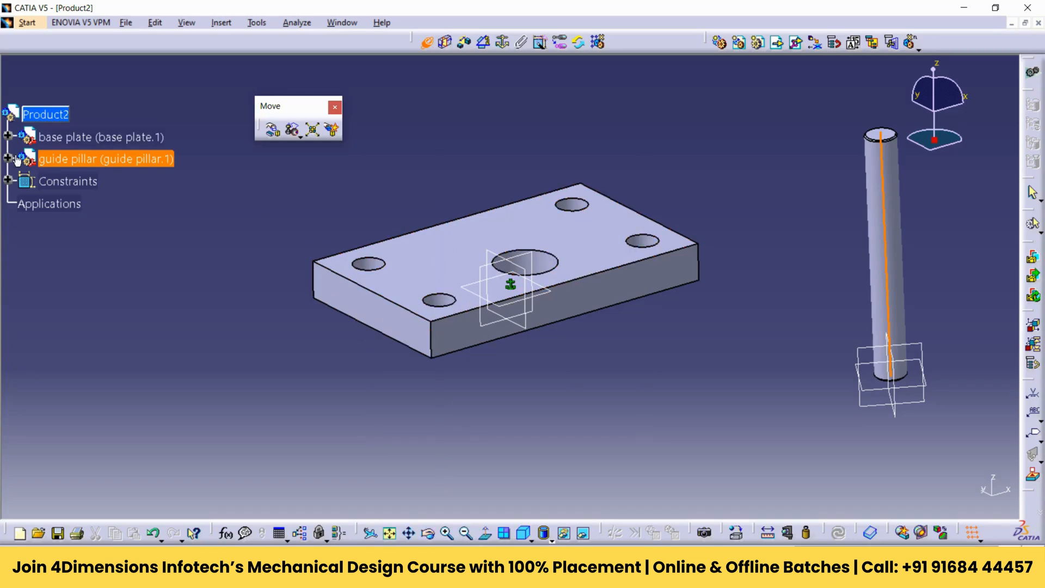
left_click(9, 136)
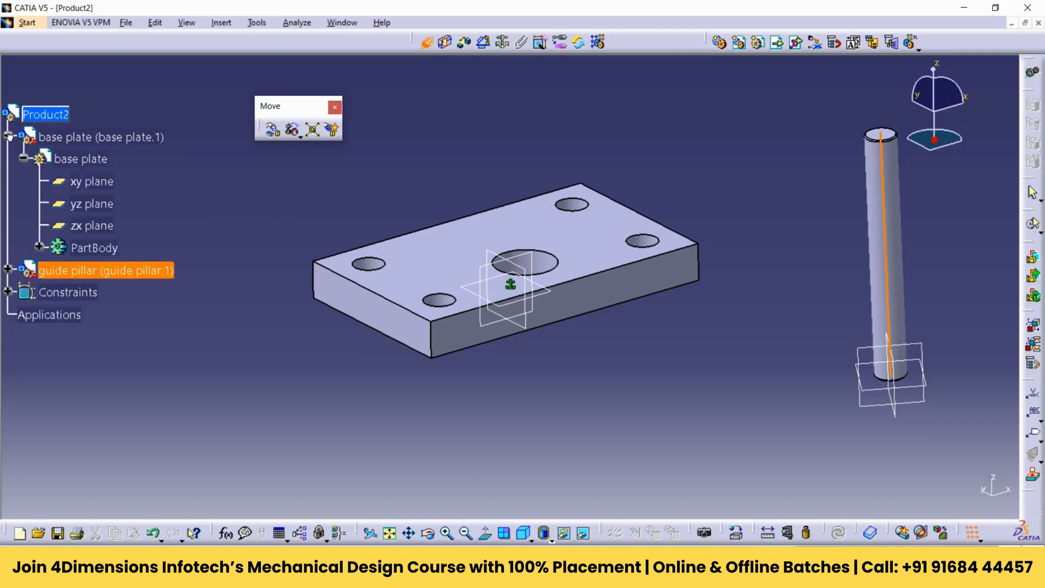
left_click(39, 247)
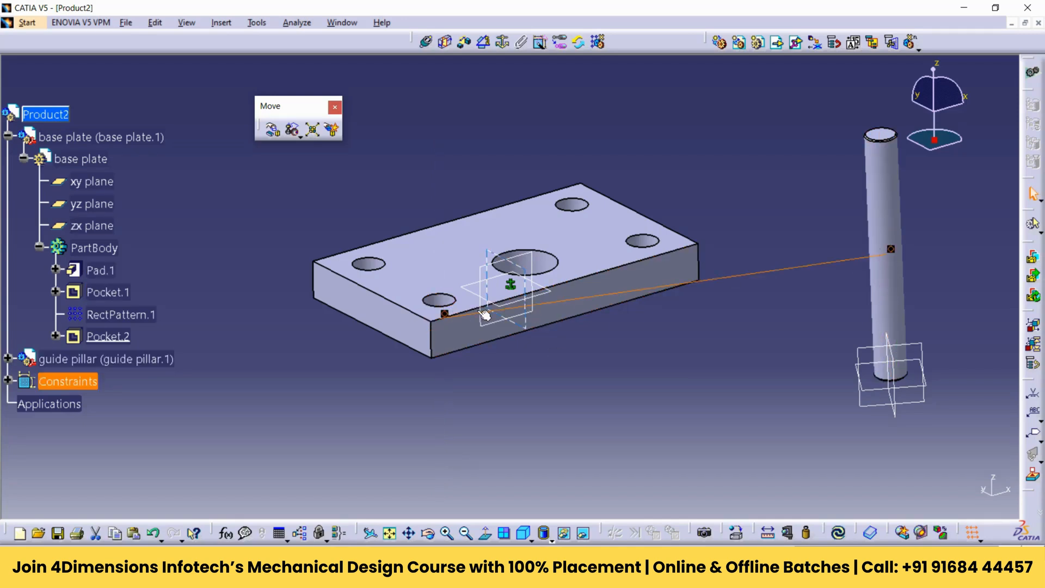
left_click(443, 316)
- Undock the Update toolbar and update the assembly to align the guide pillar with the base plate's front corner hole
left_click_drag(826, 533, 821, 489)
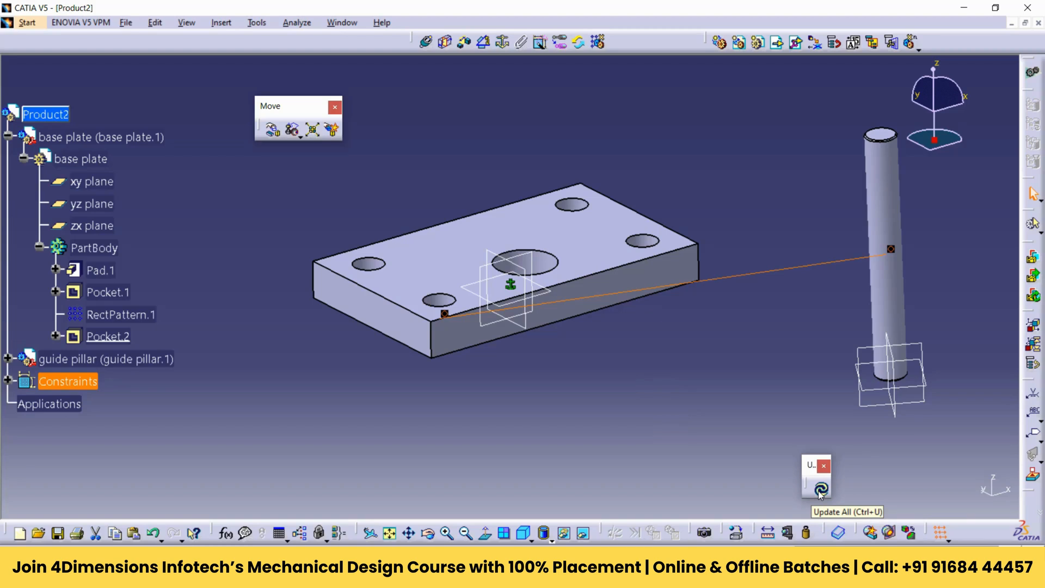
left_click(821, 490)
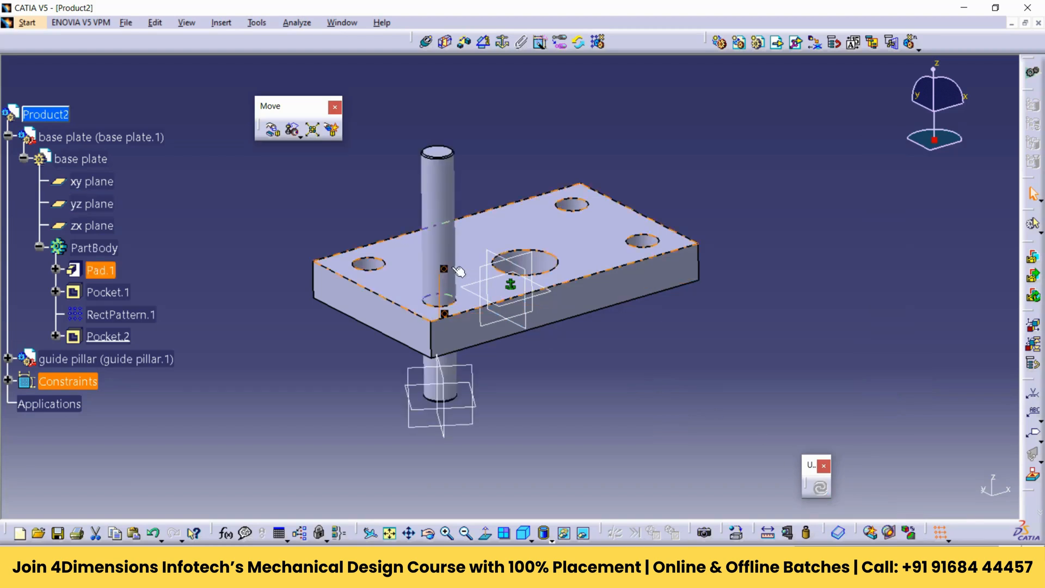
middle_click_drag(521, 361, 525, 316)
left_click(454, 343)
middle_click_drag(458, 346, 459, 309)
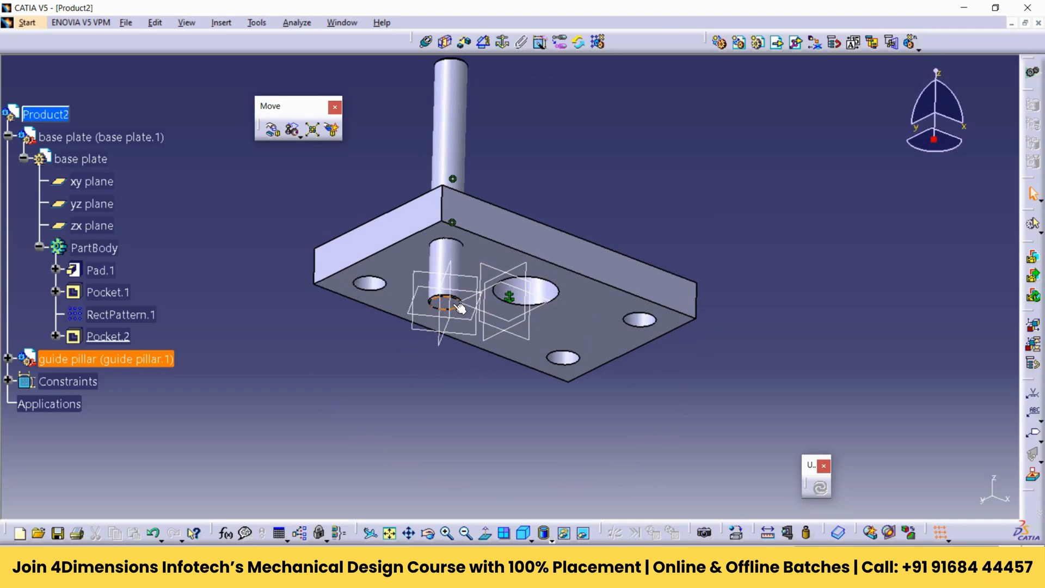
- Compare the guide pillar's position in the base plate with the completed assembly figure in the Press_Tool_Assembly PDF
left_click(493, 258)
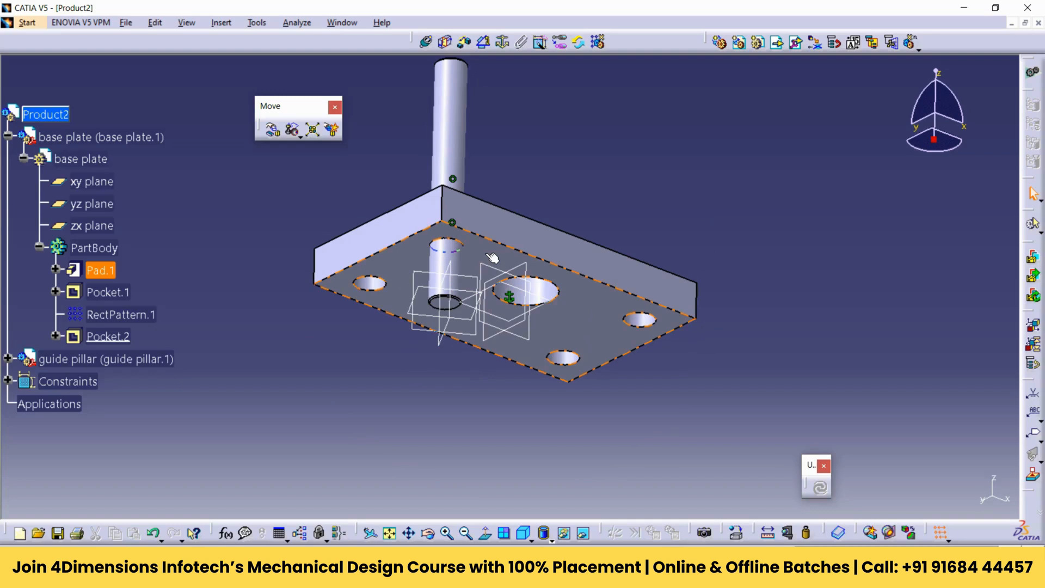
middle_click_drag(493, 257, 560, 193)
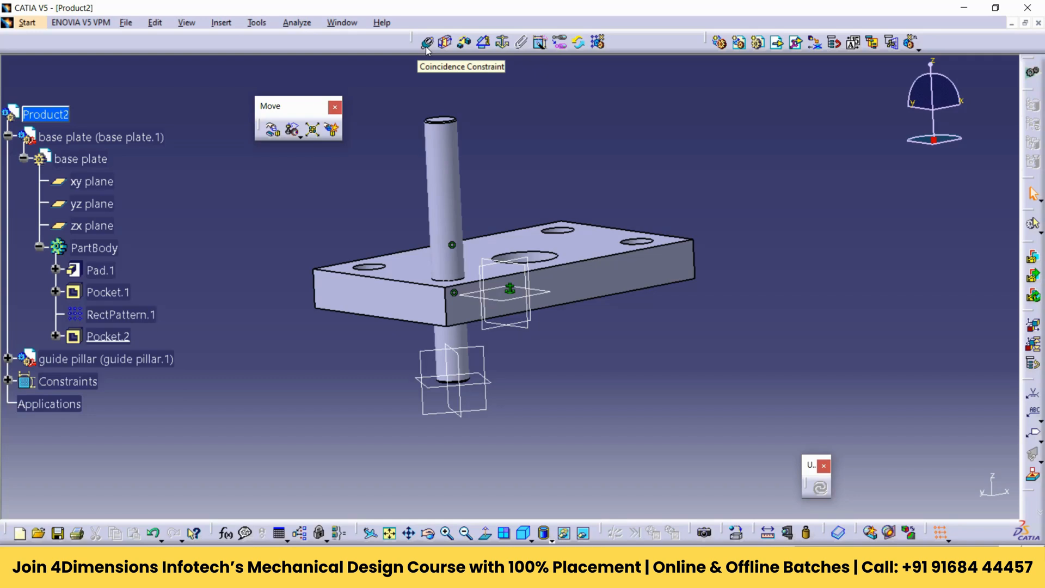
key("alt+Tab")
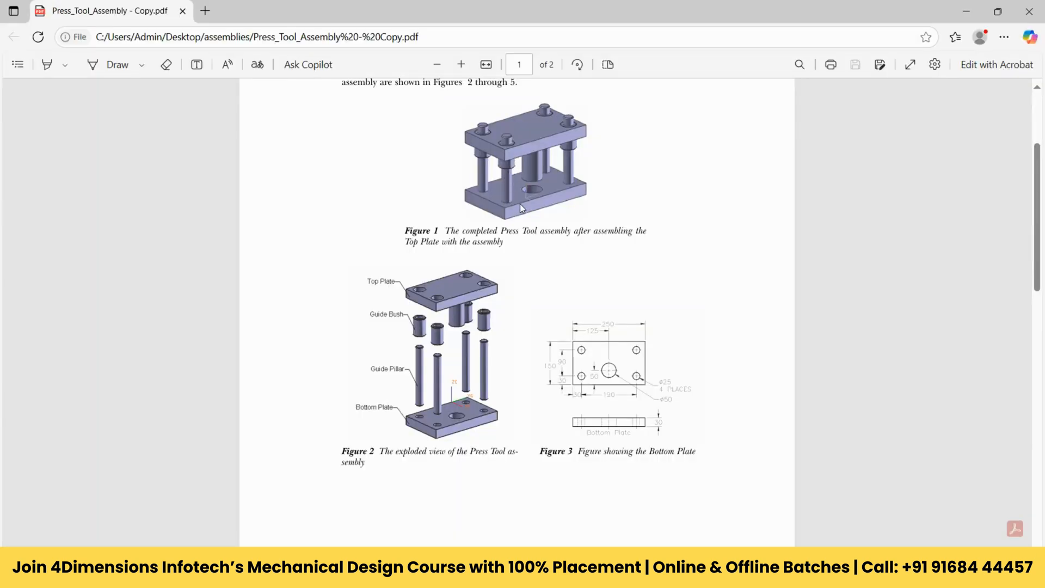
key("alt+Tab")
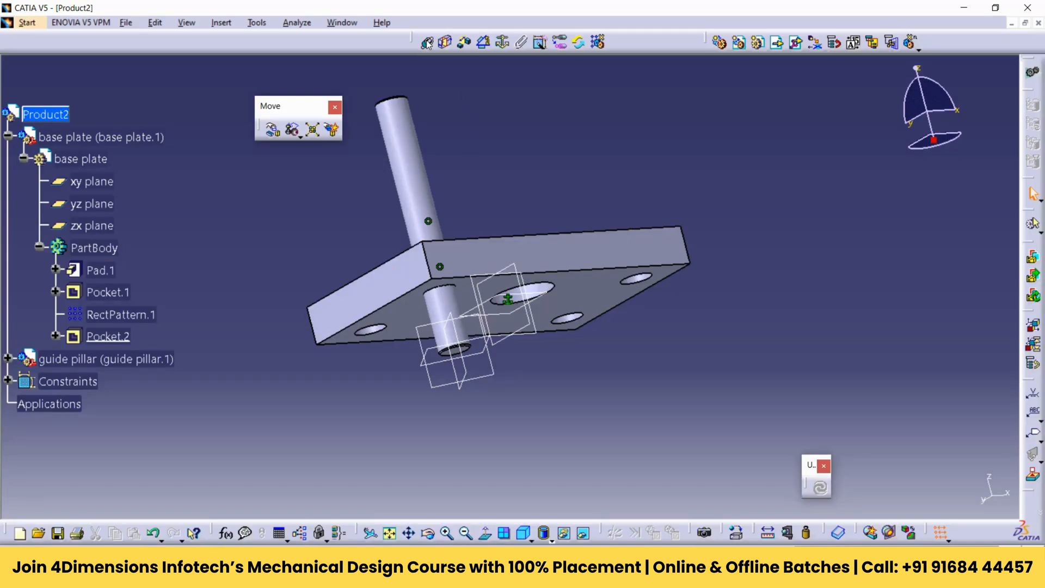
- Constrain the guide pillar's bottom face coincident with the base plate's underside using Same orientation, and update the assembly
middle_click_drag(432, 412, 443, 301, "ctrl")
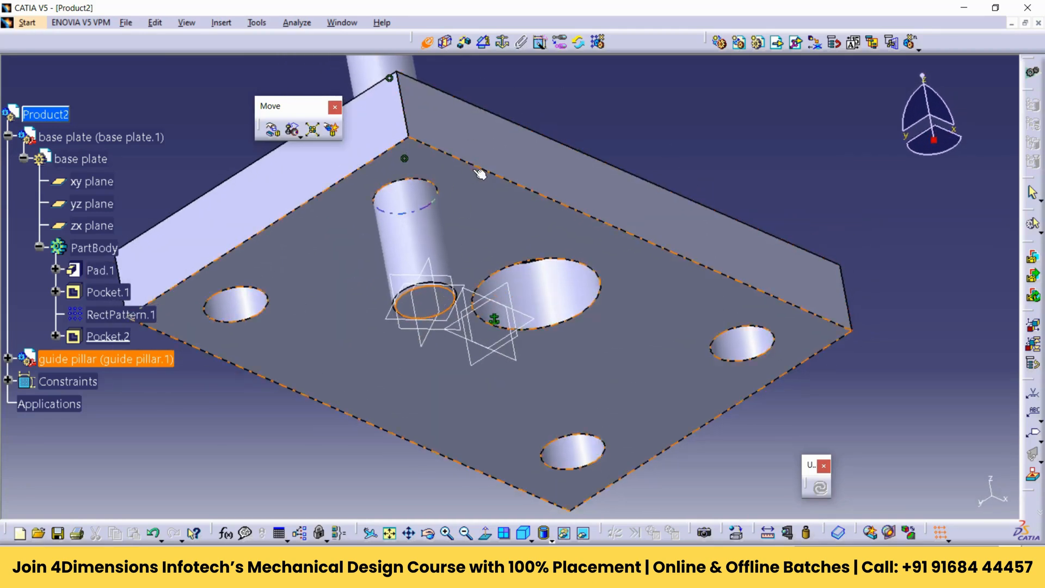
middle_click_drag(438, 299, 424, 286)
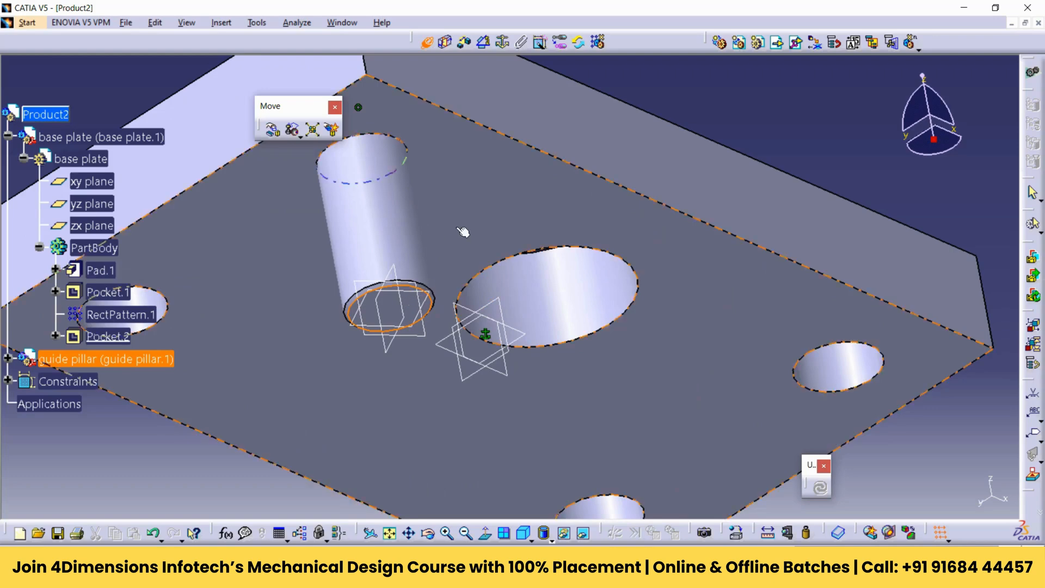
middle_click_drag(512, 192, 584, 187)
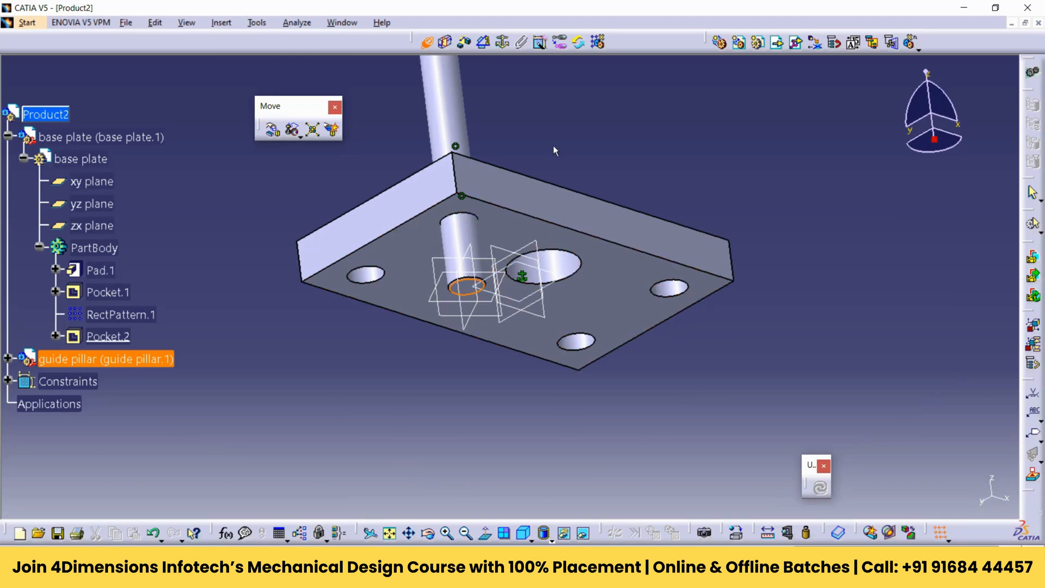
left_click(505, 249)
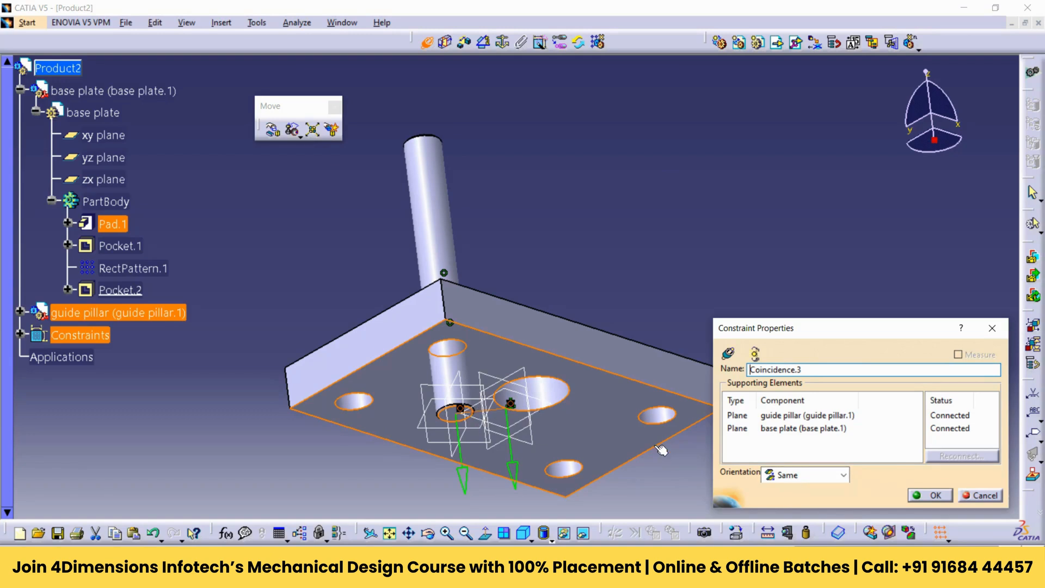
left_click(843, 475)
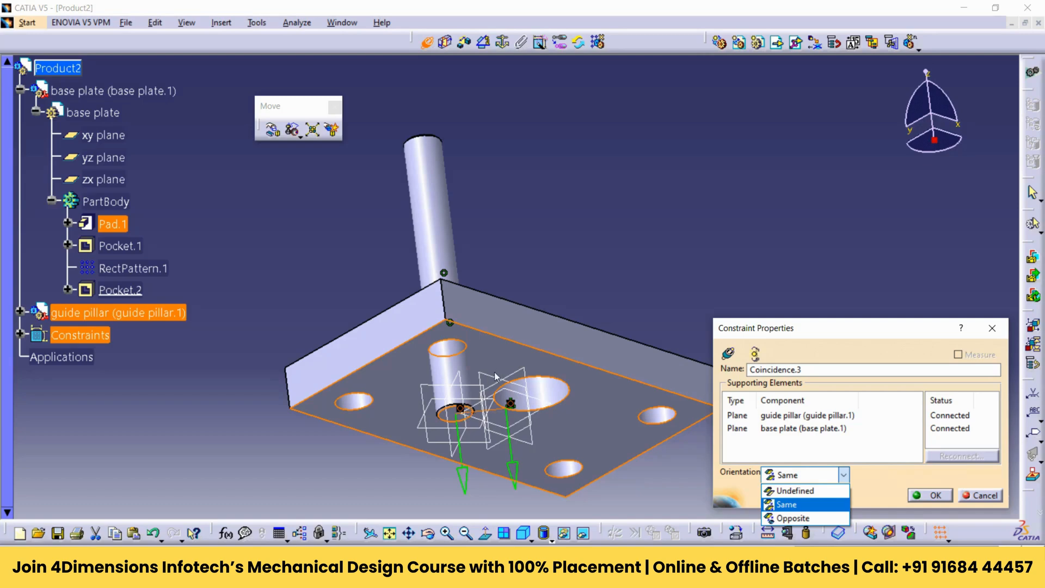
left_click(784, 506)
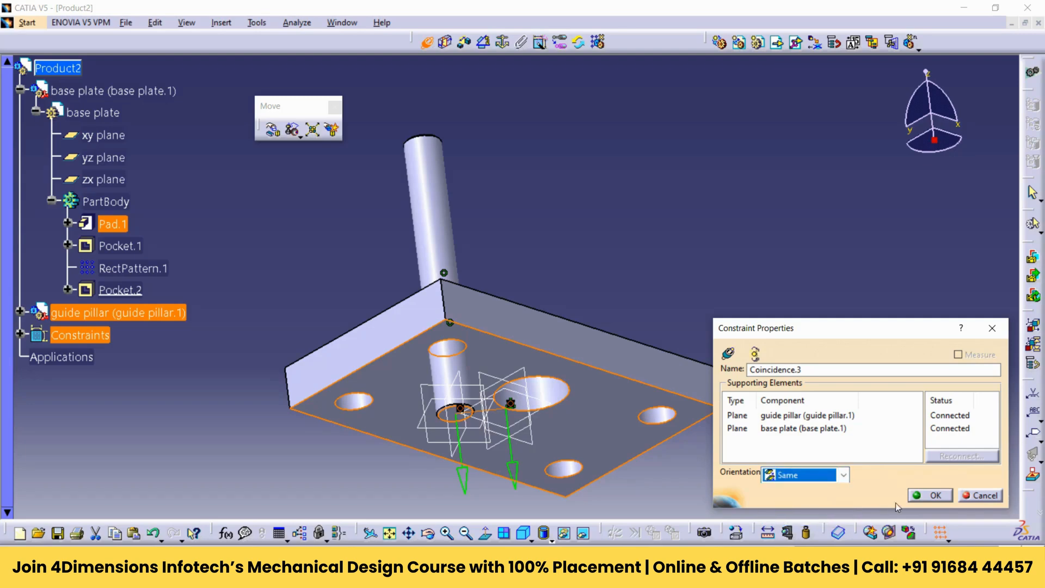
left_click(925, 497)
left_click(821, 489)
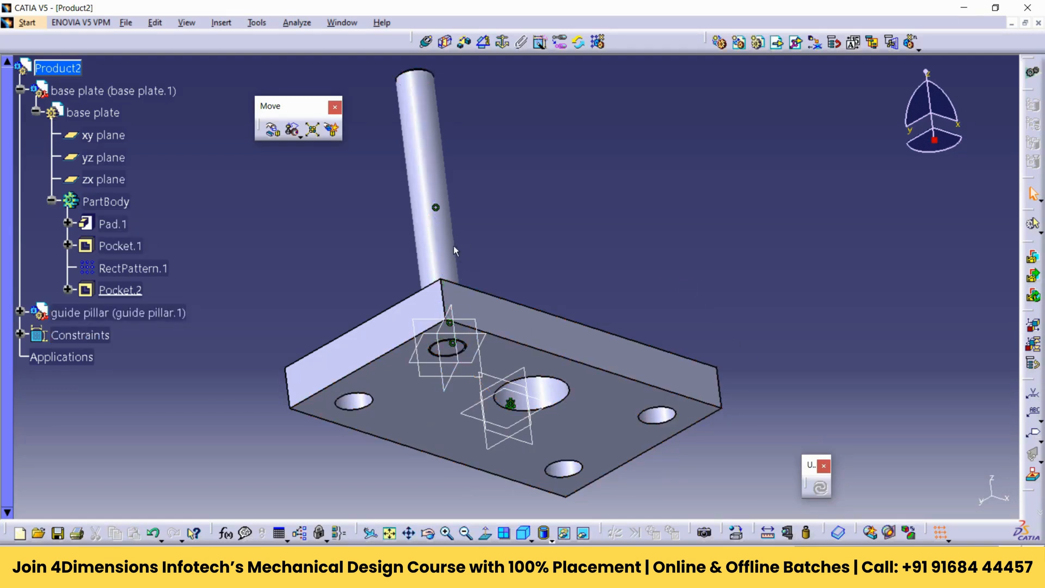
- Undo the assembly update and delete the Same-orientation coincidence constraint between the pillar's bottom face and the base plate's underside
left_click(489, 431)
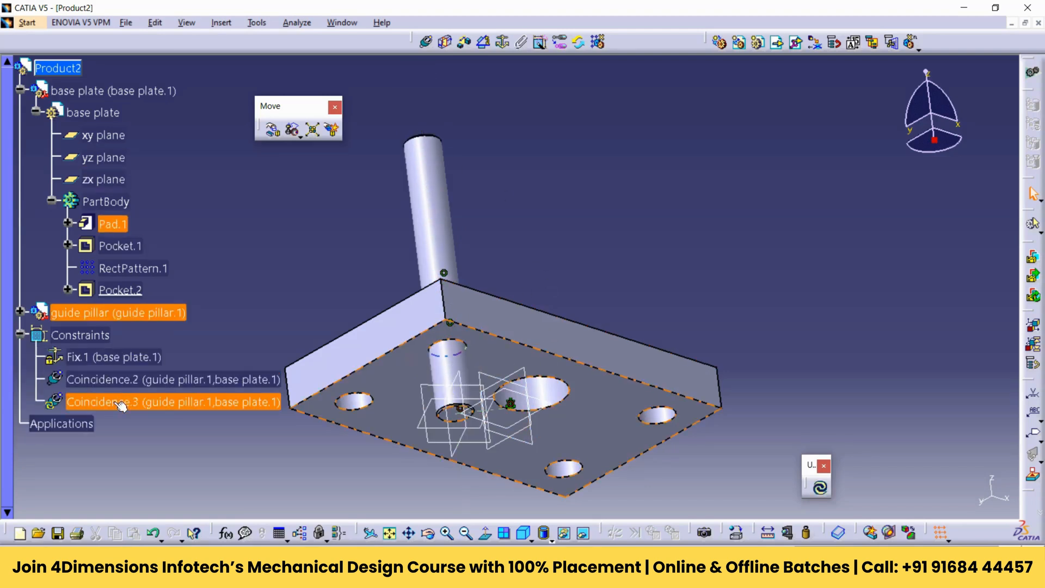
right_click(121, 405)
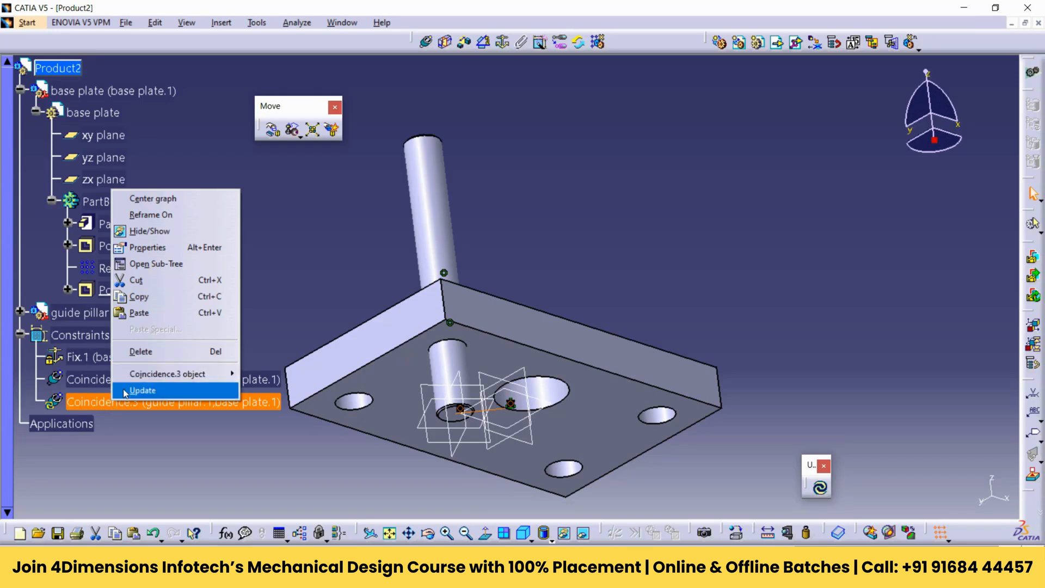
left_click(145, 352)
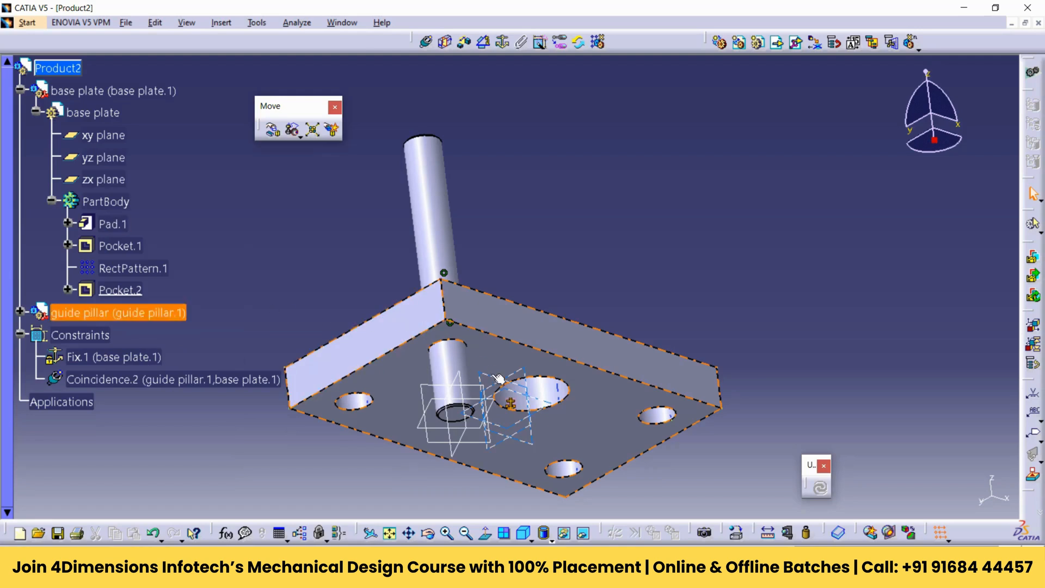
- Constrain the guide pillar's bottom face coincident with the base plate's underside using Opposite orientation, and update the assembly
middle_click_drag(496, 372, 529, 320)
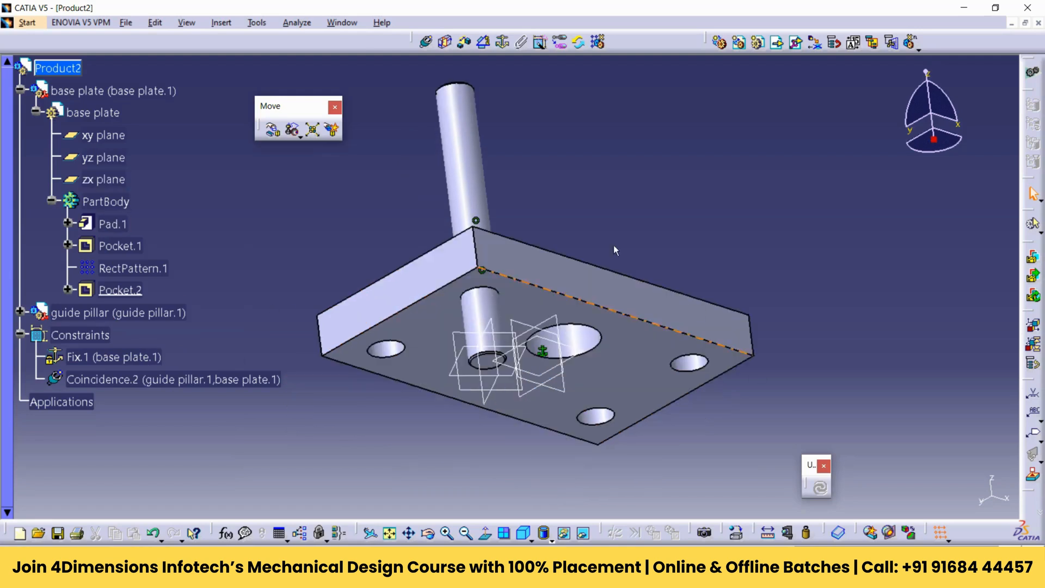
left_click(427, 42)
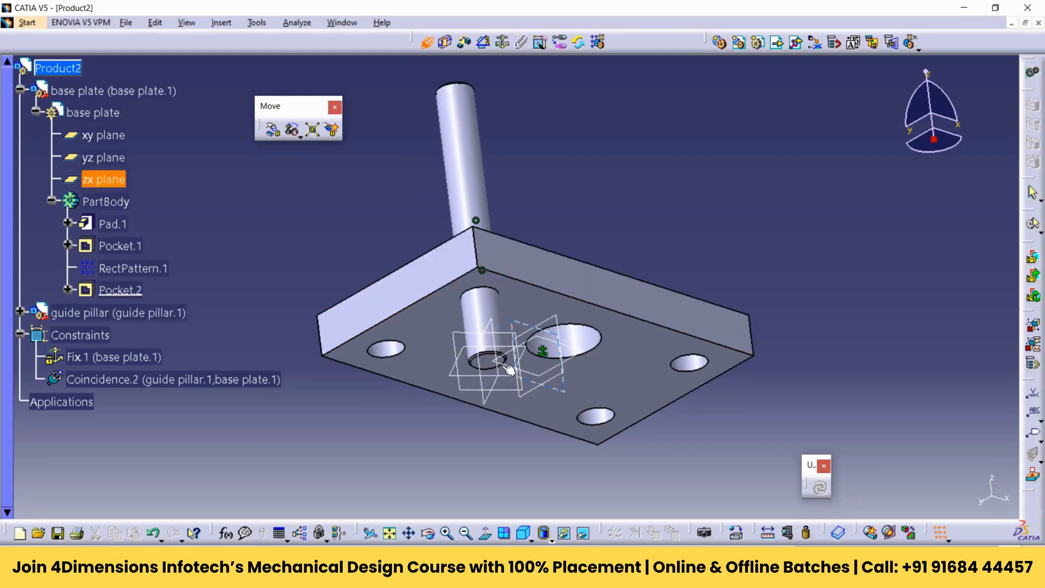
left_click(532, 298)
left_click(843, 475)
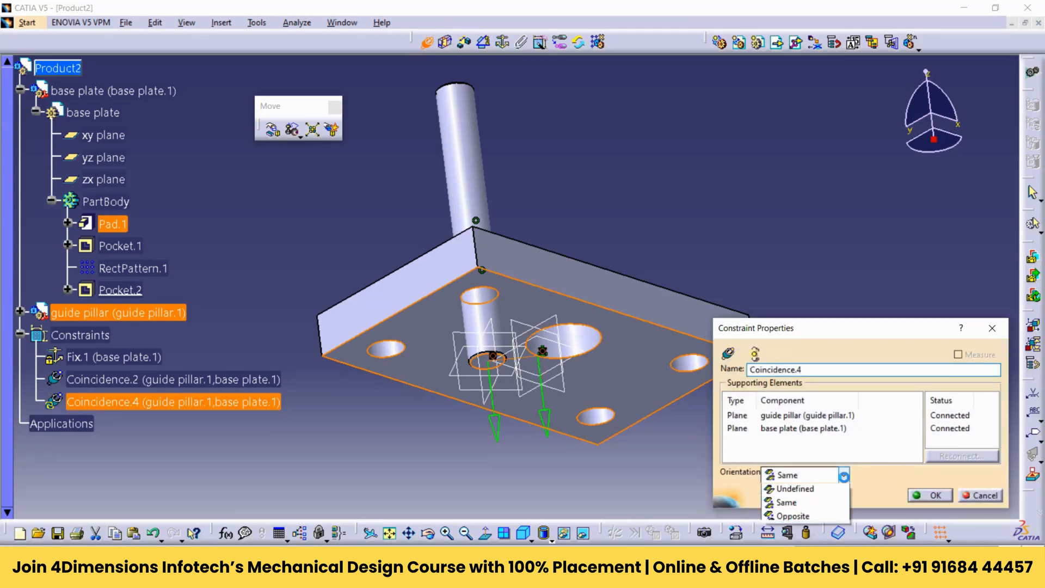
left_click(797, 518)
left_click(929, 496)
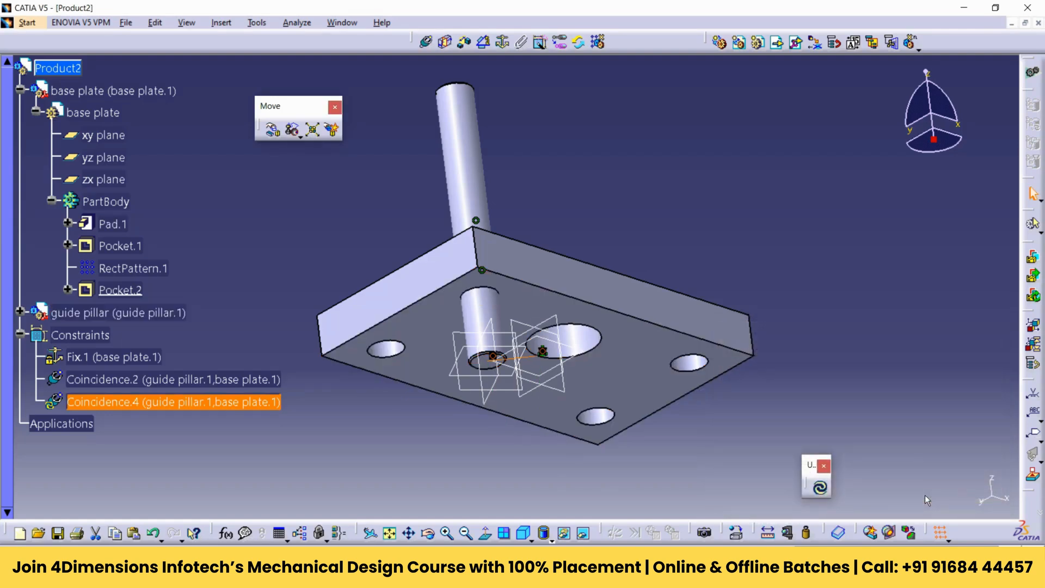
left_click(822, 489)
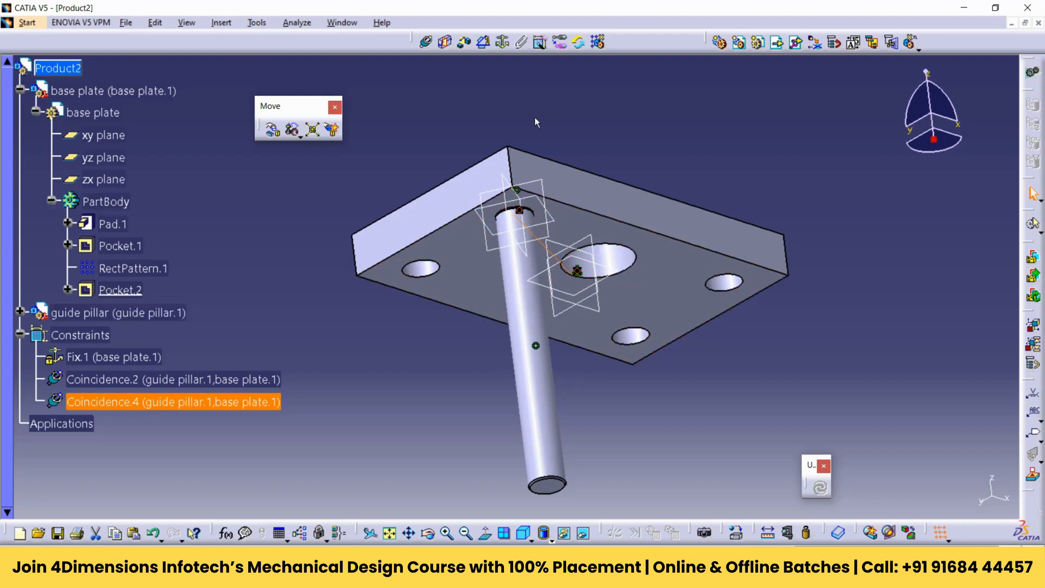
- Undo the assembly update and delete the Opposite-orientation coincidence constraint between the guide pillar and base plate
key("Escape")
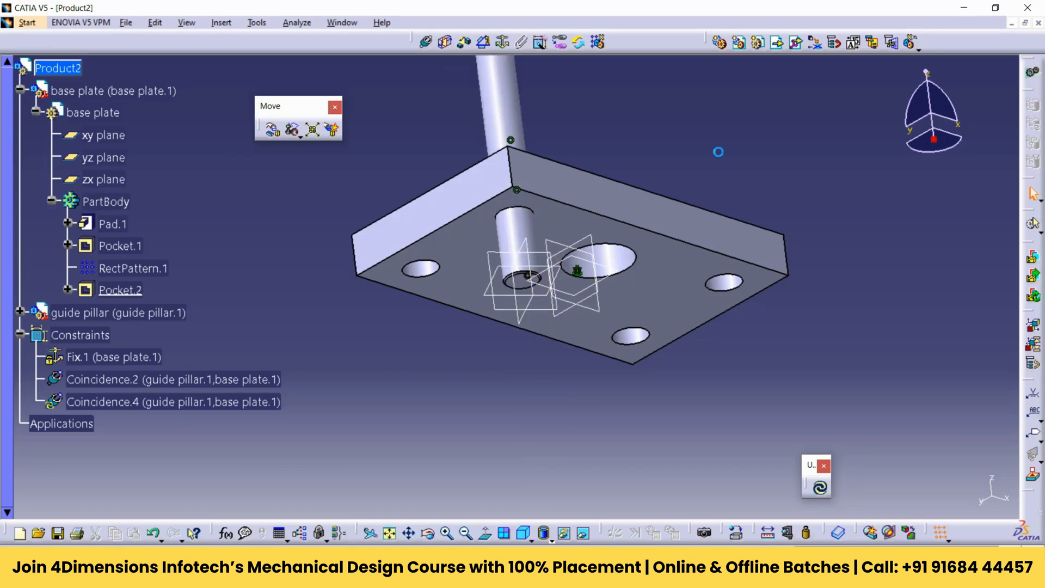
right_click(113, 403)
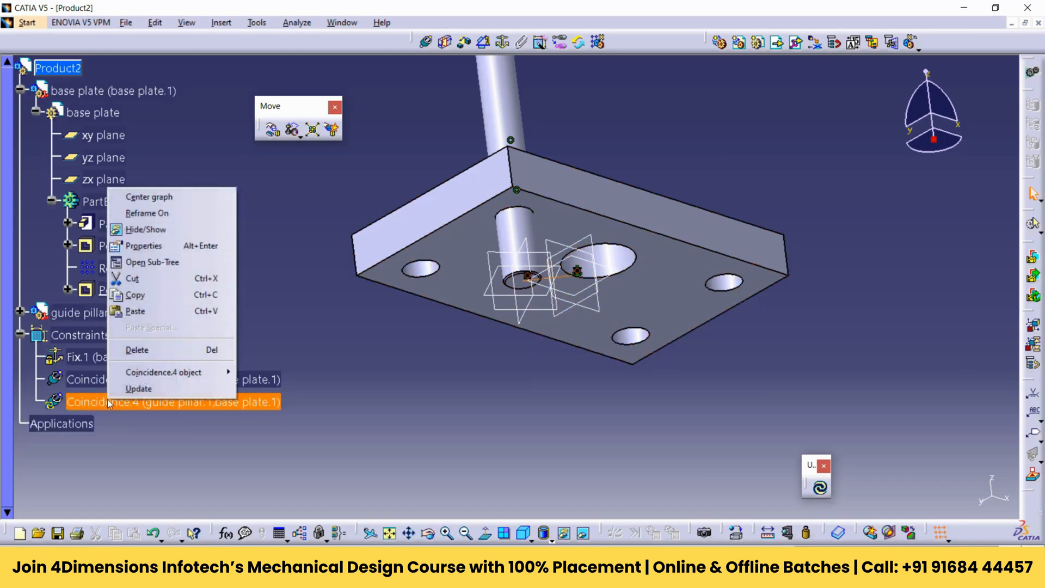
left_click(142, 352)
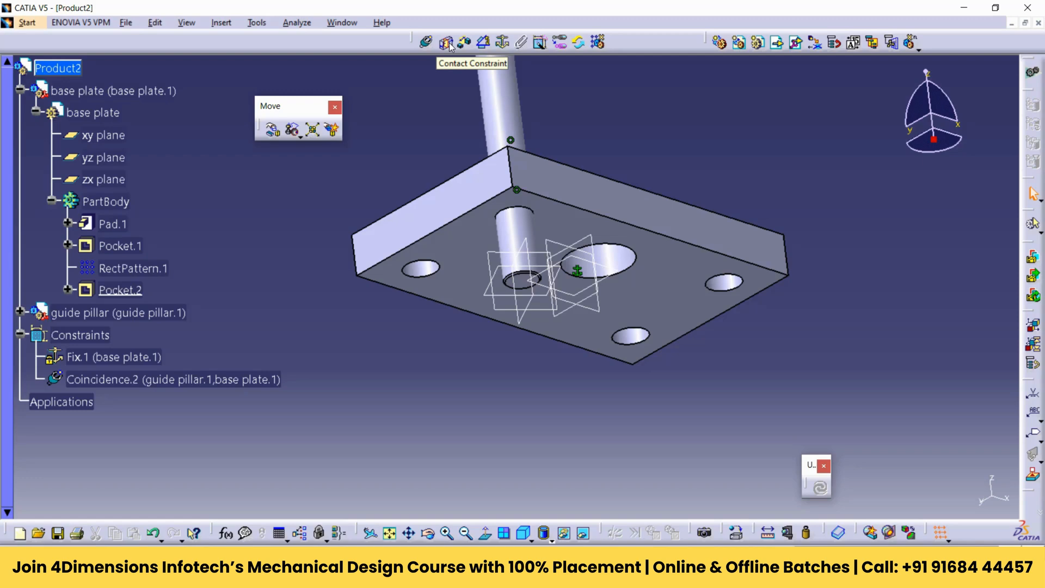
- Try a contact constraint between the guide pillar's bottom face and the base plate's underside, undoing it after an assembly update
left_click(449, 44)
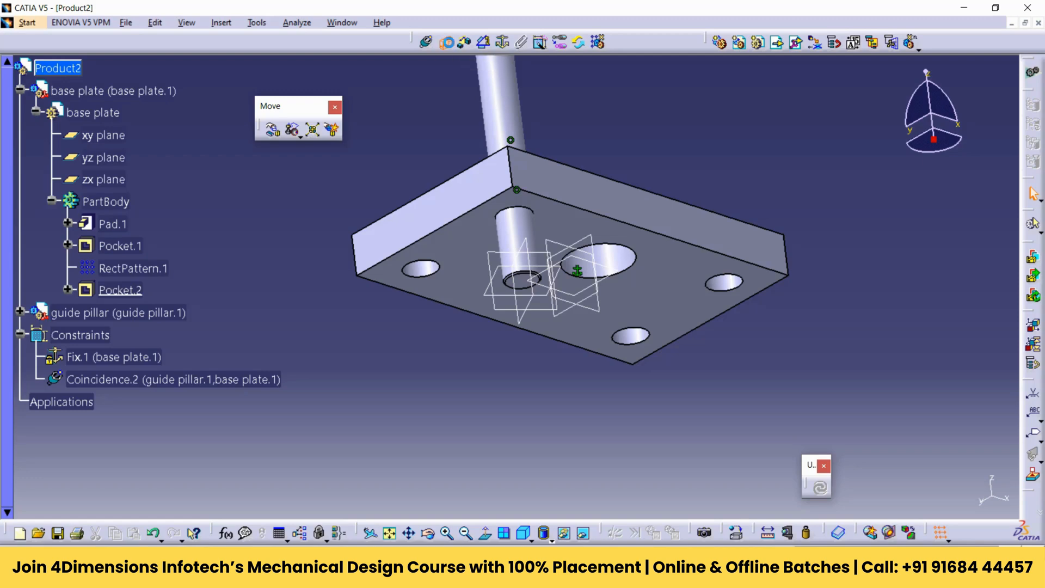
left_click(531, 284)
left_click(497, 218)
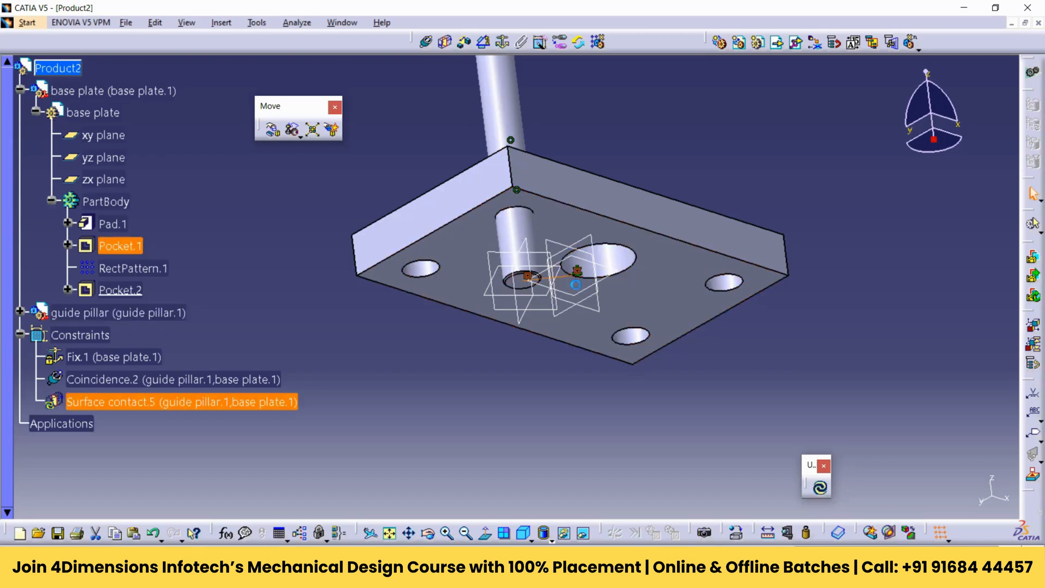
left_click(821, 489)
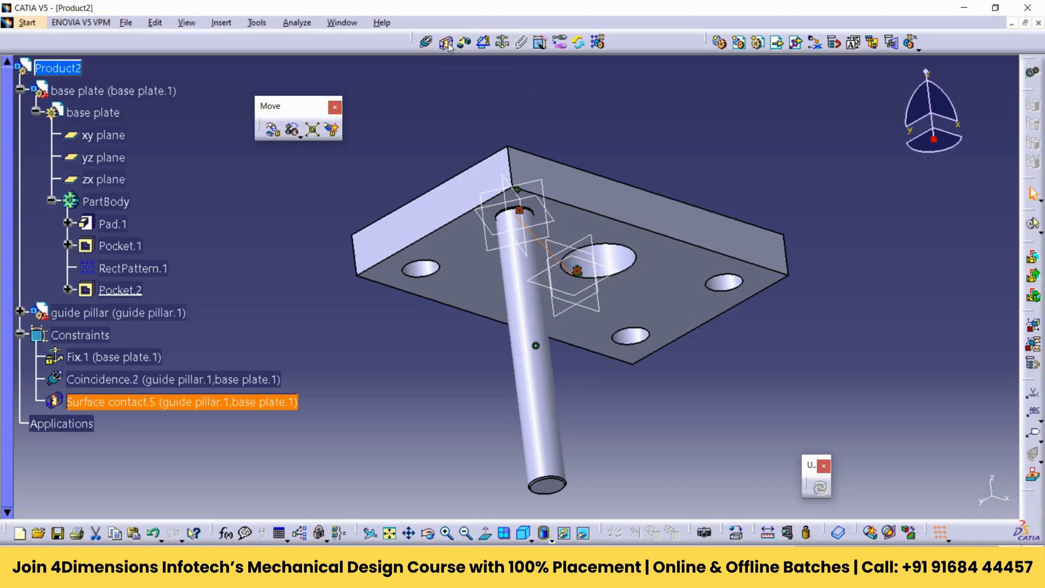
left_click(613, 145)
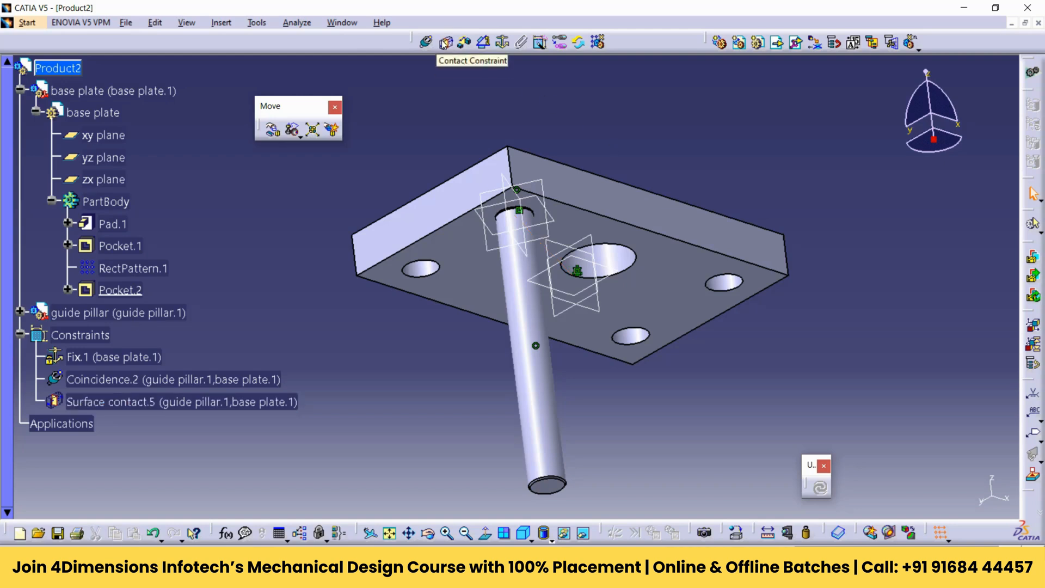
key("ctrl+z")
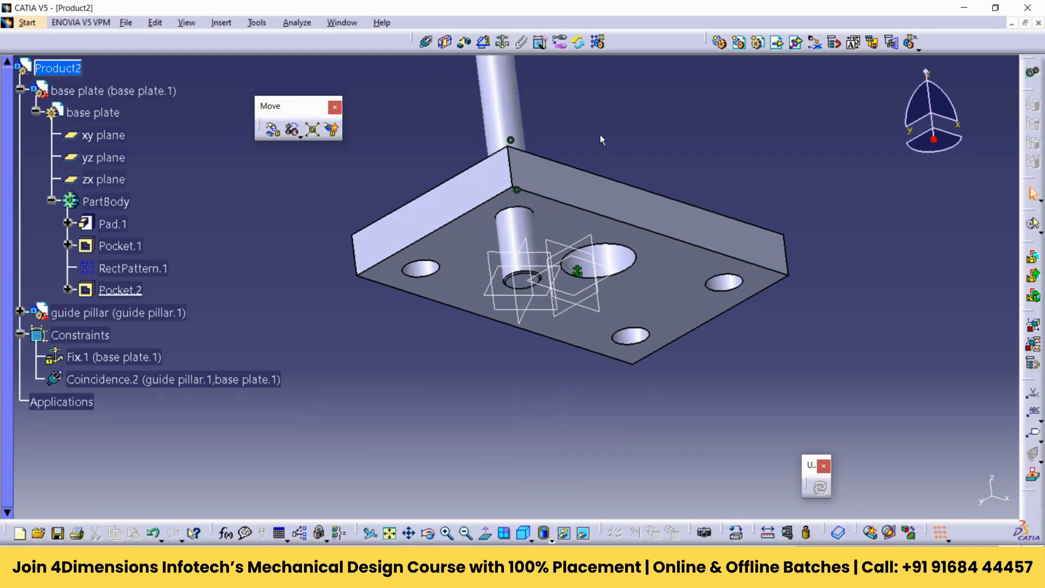
- Make the guide pillar's bottom face flush with the base plate's underside using a Same-orientation coincidence constraint, and update the assembly
left_click(427, 44)
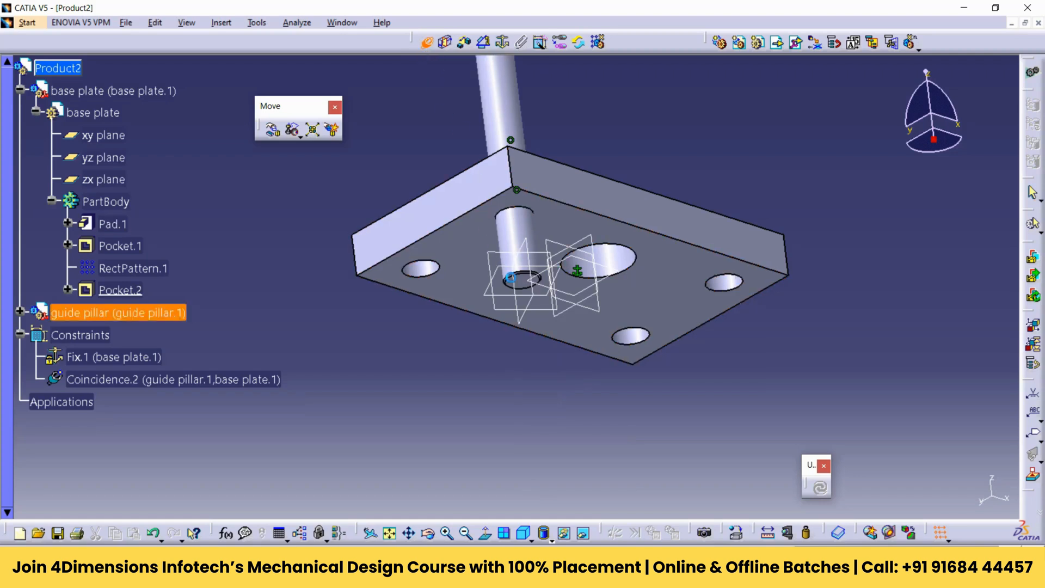
left_click(531, 283)
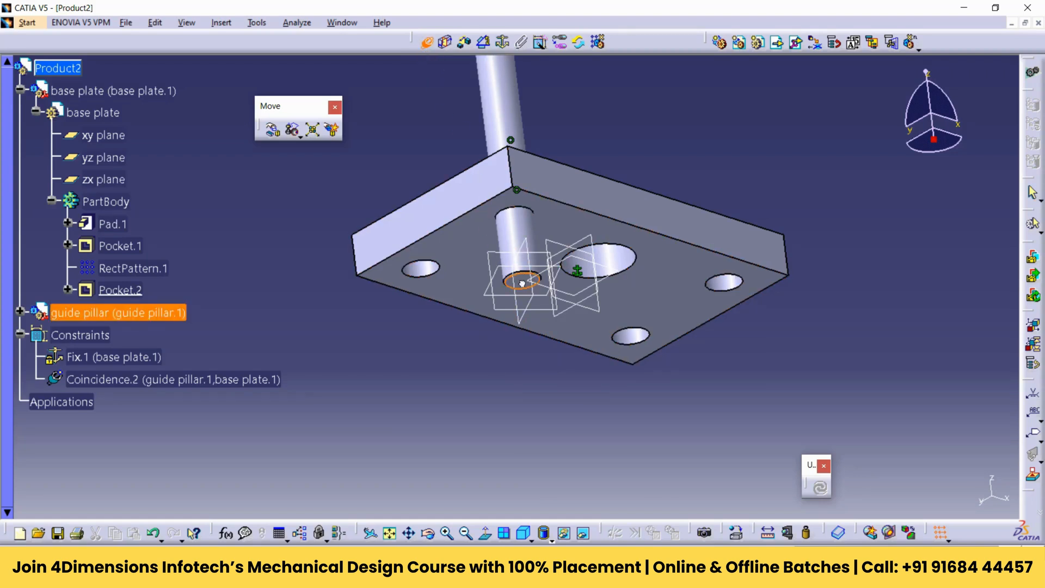
left_click(494, 224)
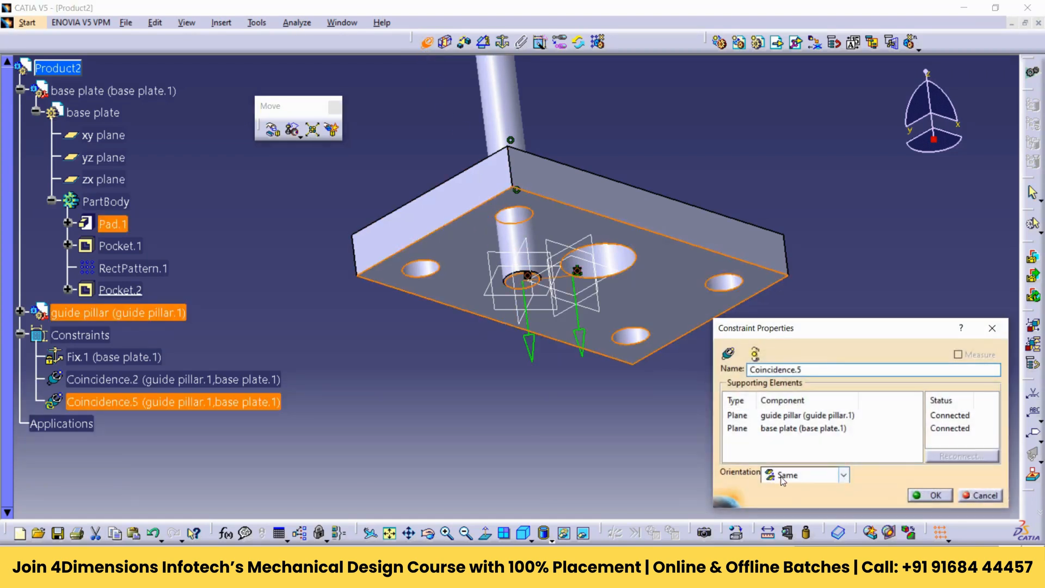
left_click(938, 497)
left_click(820, 487)
middle_click_drag(851, 350, 501, 313)
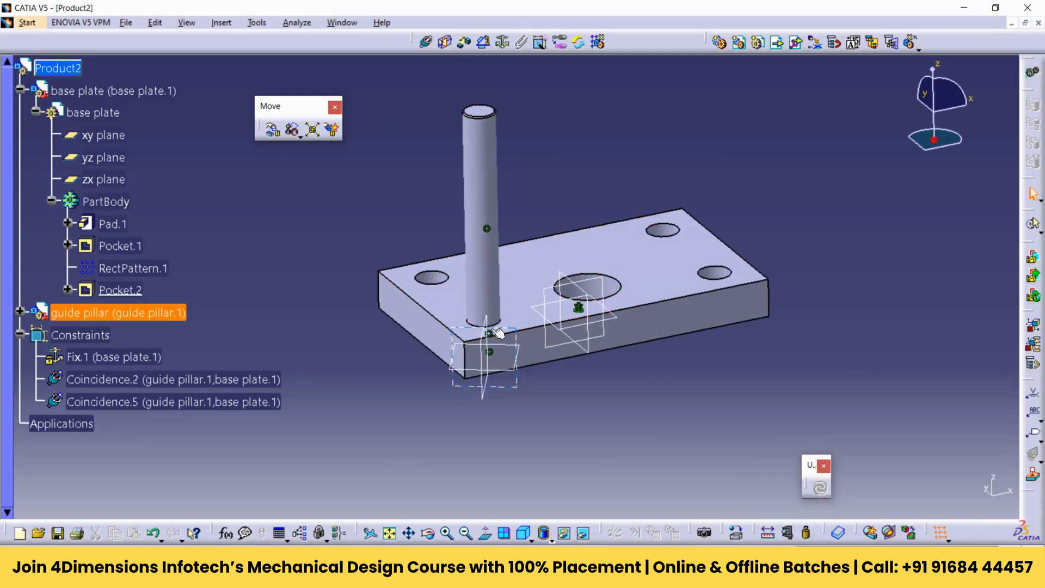
middle_click_drag(514, 294, 503, 264)
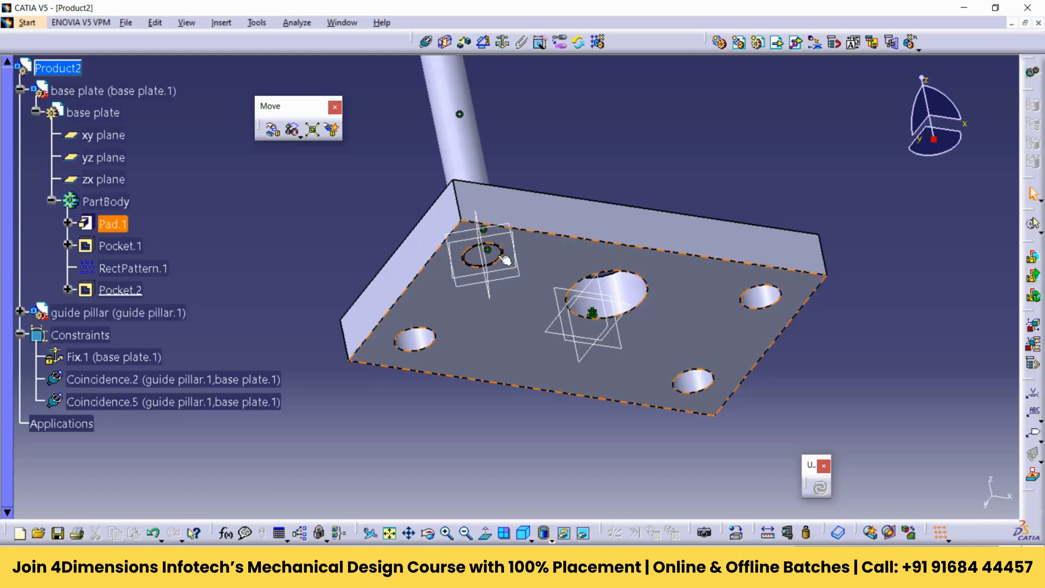
middle_click_drag(566, 268, 548, 166)
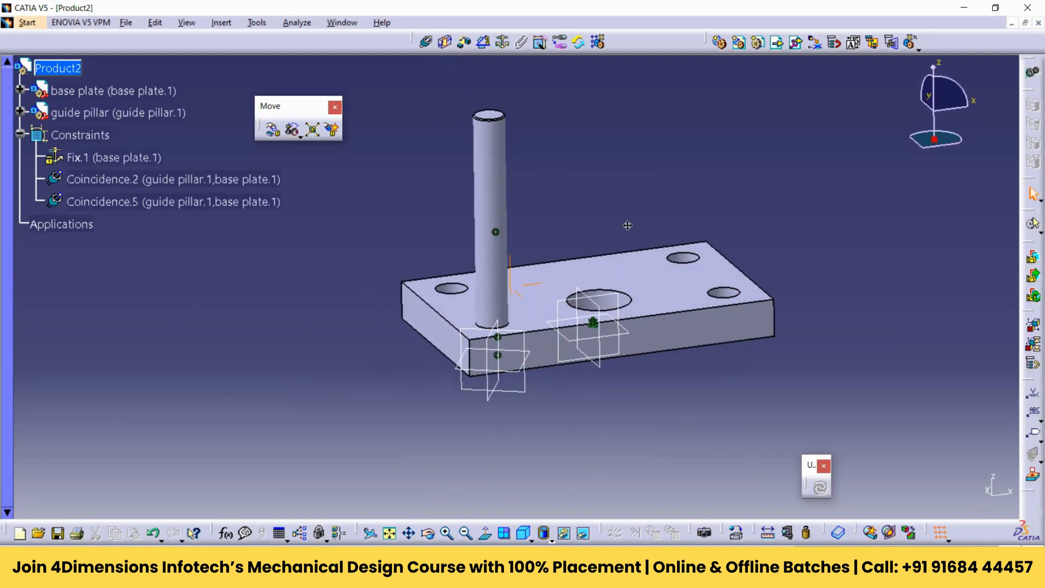
- Analyze the guide pillar's component degrees of freedom in the assembly and close the analysis
left_click(494, 152)
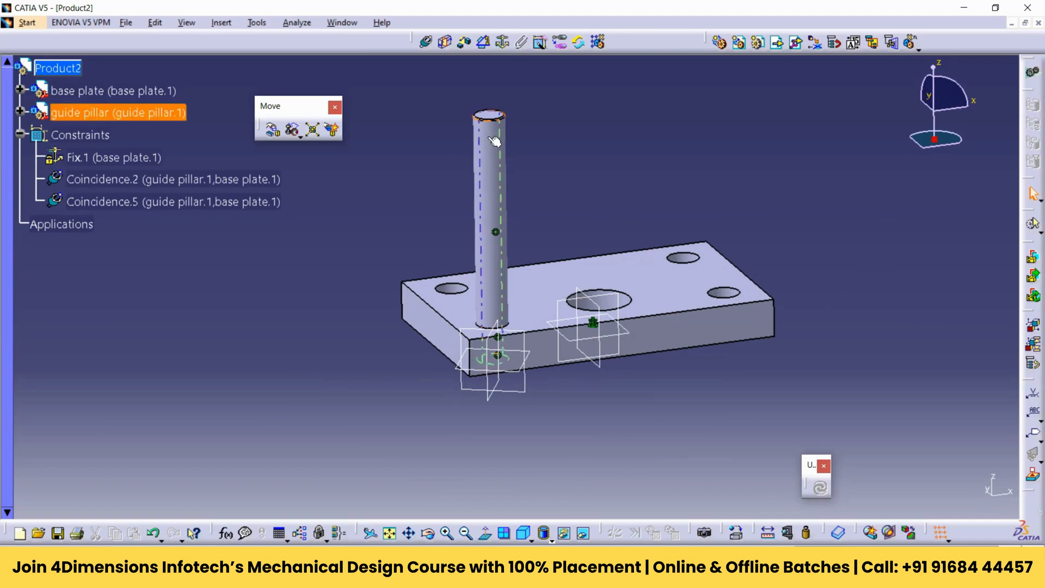
right_click(80, 115)
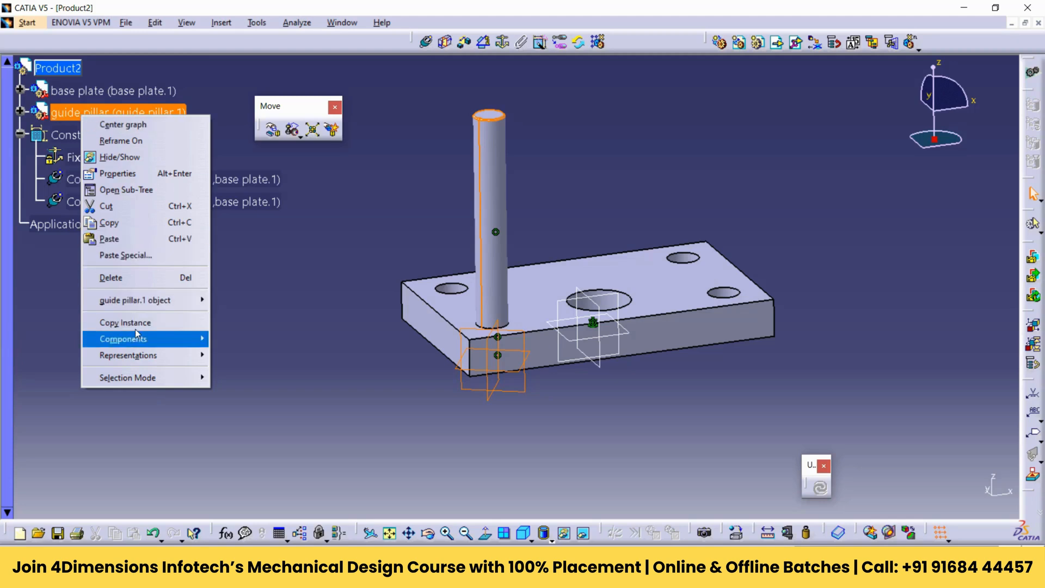
mouse_move(154, 308)
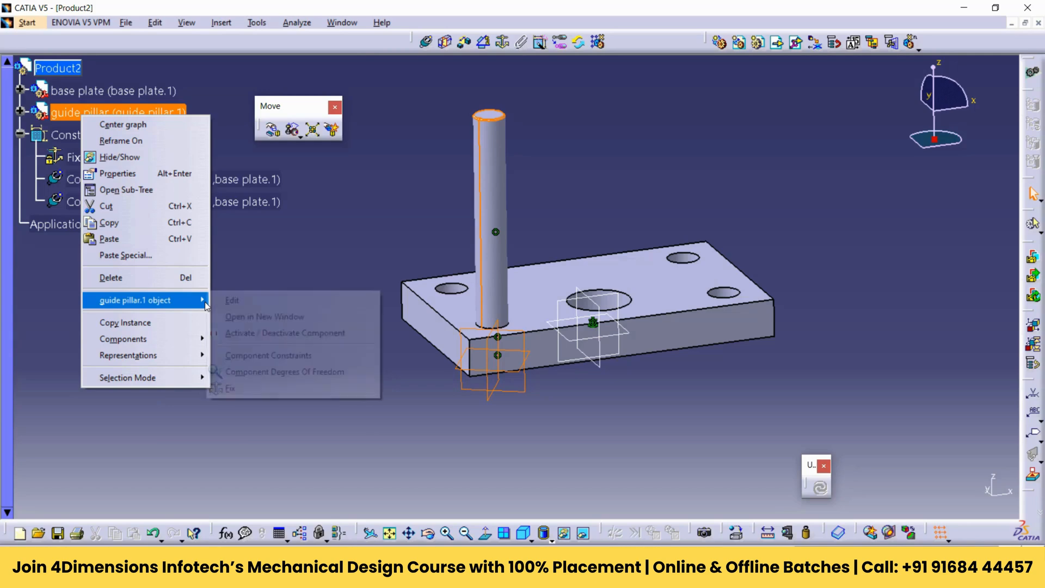
left_click(299, 375)
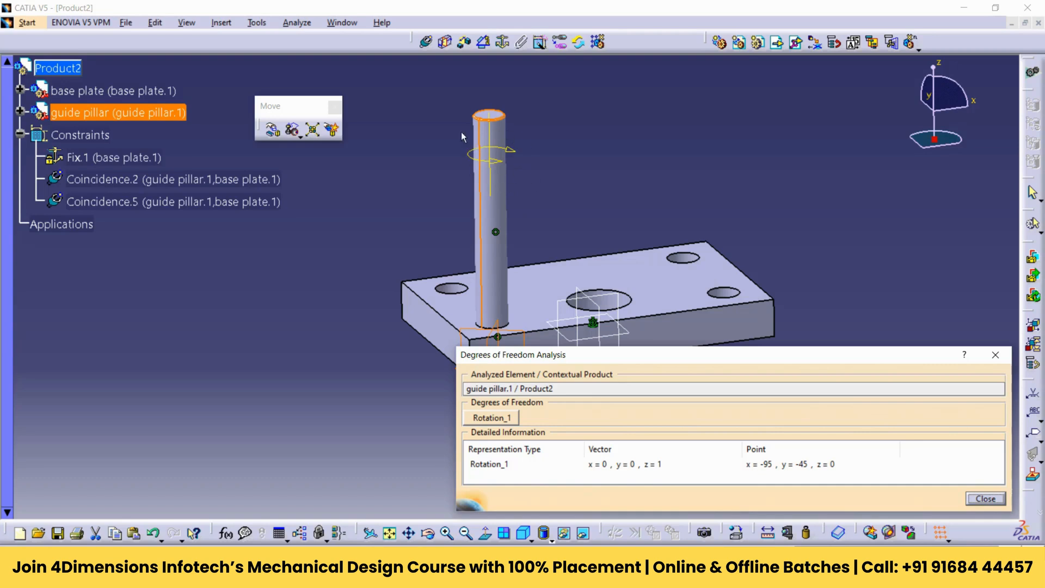
left_click(984, 499)
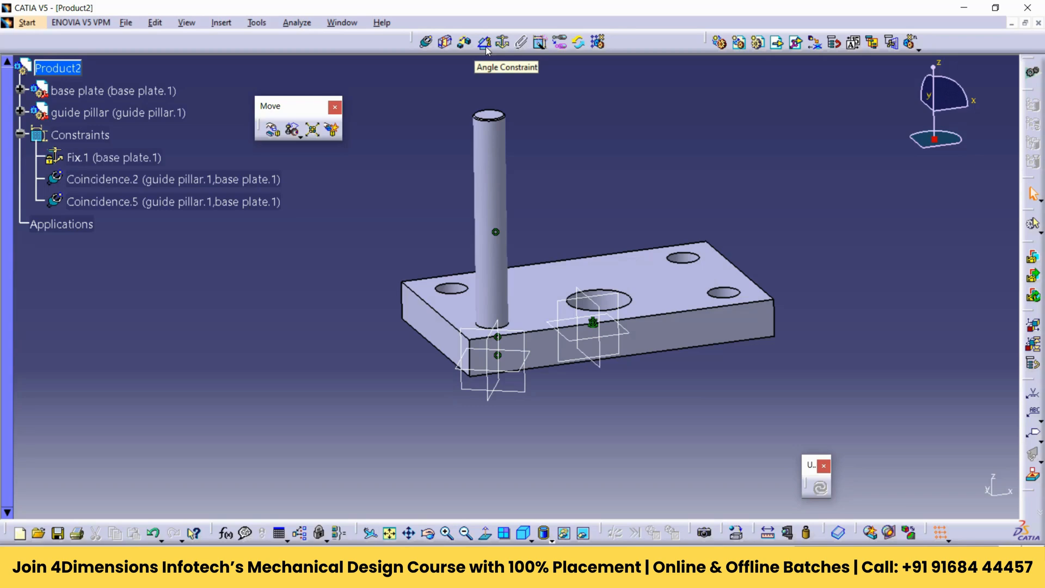
- Constrain a vertical reference plane of the guide pillar perpendicular to the base plate's short side face, and update the assembly
left_click(485, 44)
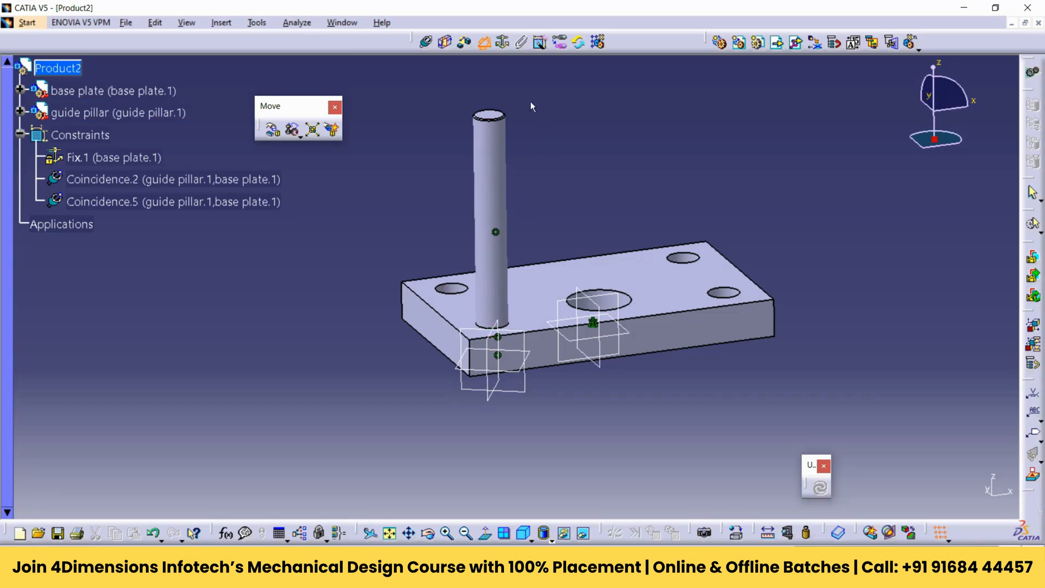
mouse_move(574, 130)
middle_mouse_down()
mouse_move(523, 174)
mouse_move(557, 133)
middle_mouse_up()
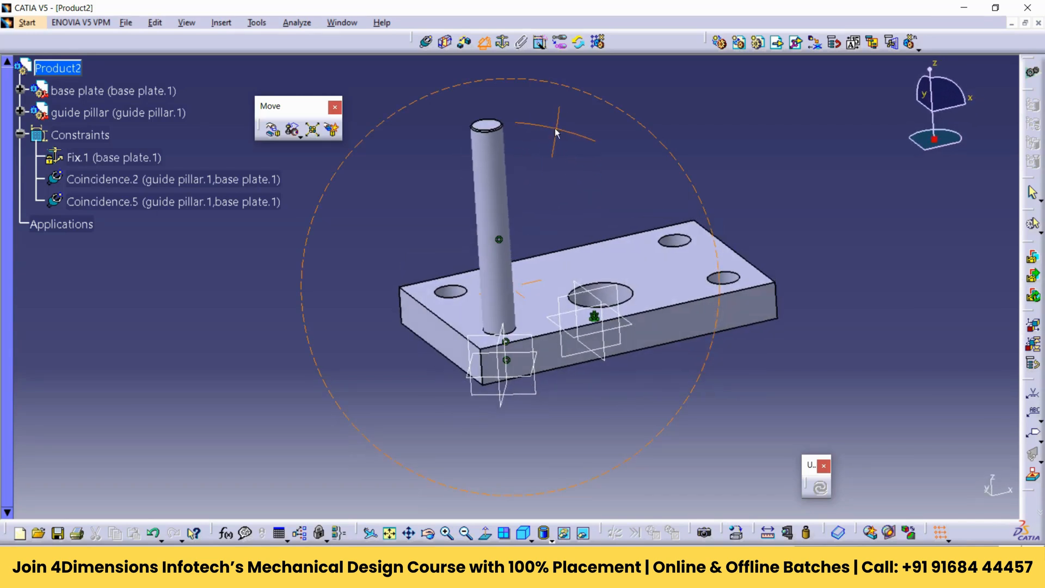
left_click(501, 327)
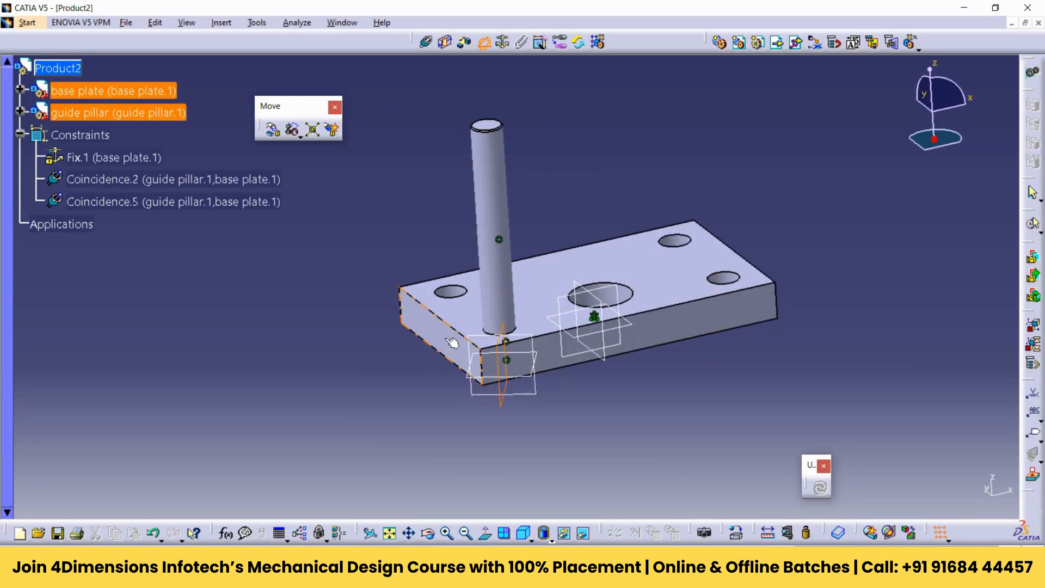
left_click(452, 343)
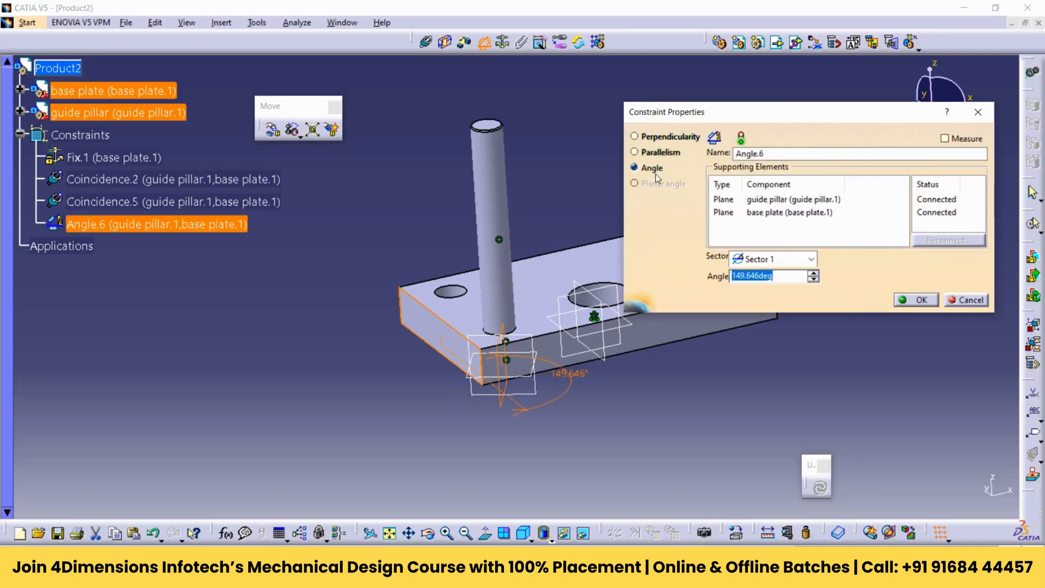
left_click(657, 139)
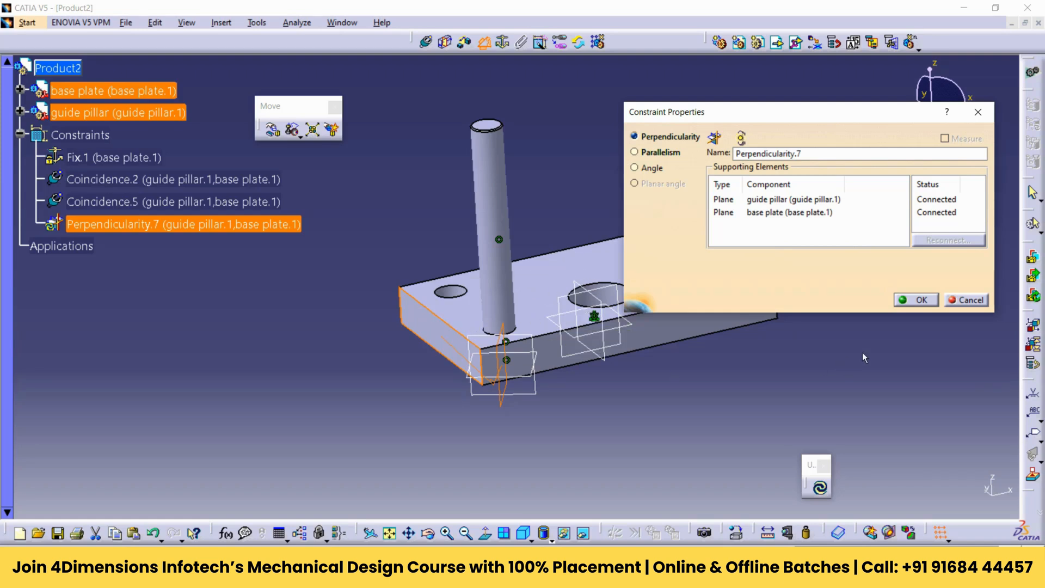
left_click(901, 300)
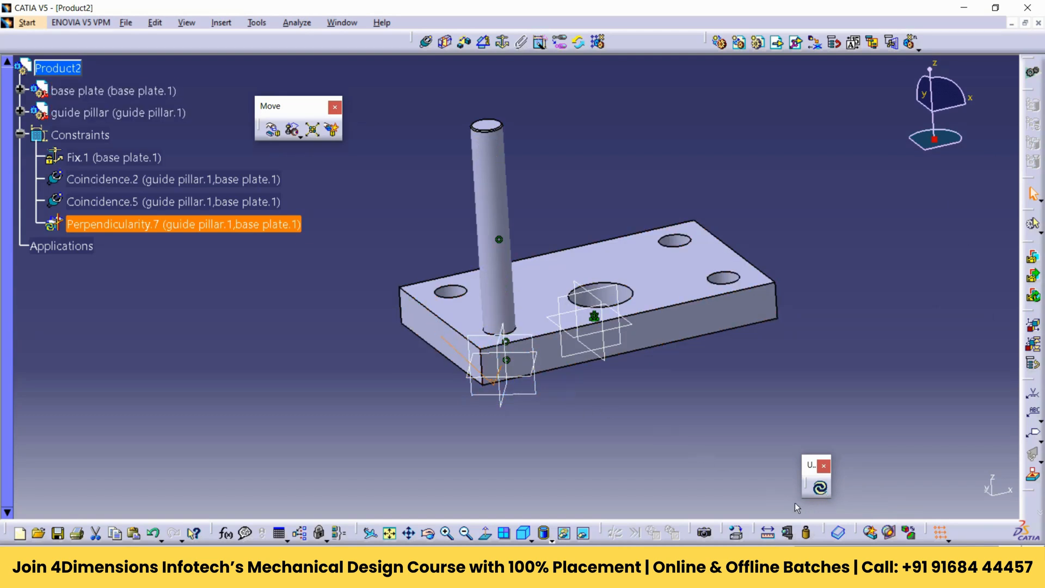
left_click(822, 488)
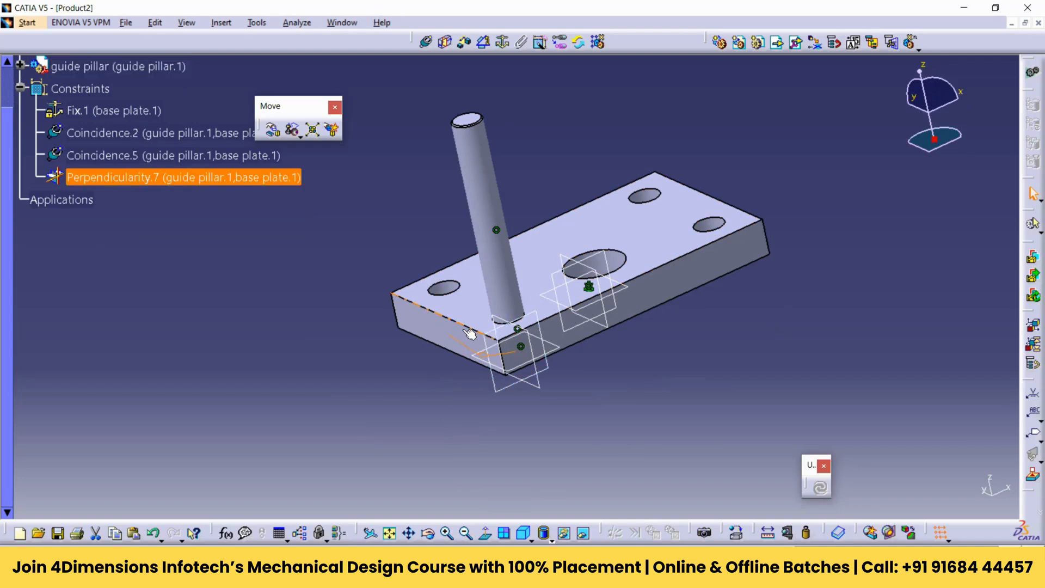
left_click(821, 488)
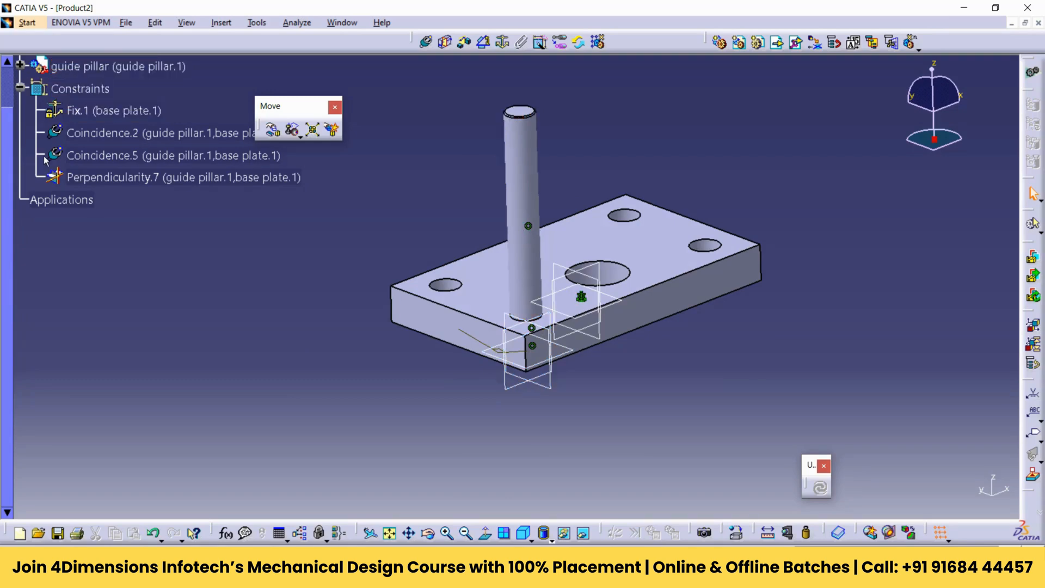
- Recheck the guide pillar's degrees of freedom and undo the perpendicularity constraint with the base plate
right_click(100, 66)
mouse_move(186, 249)
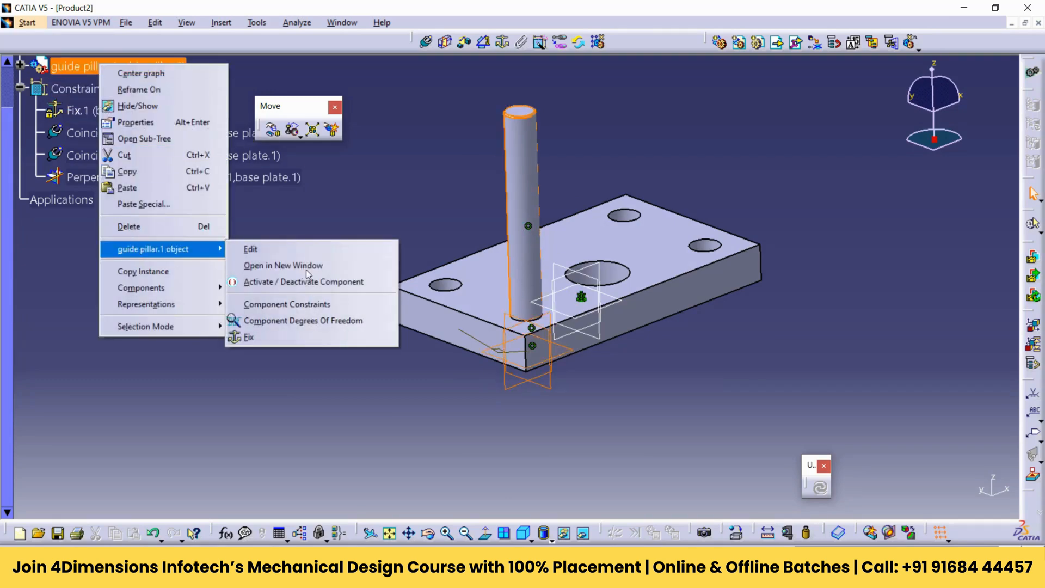
left_click(288, 321)
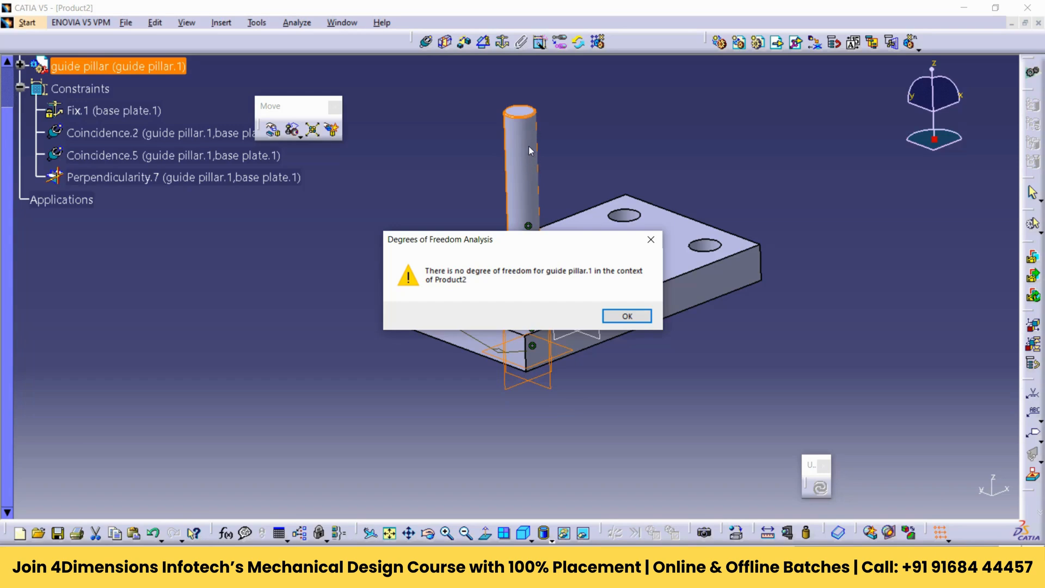
left_click(626, 315)
left_click(700, 154)
key("ctrl+z")
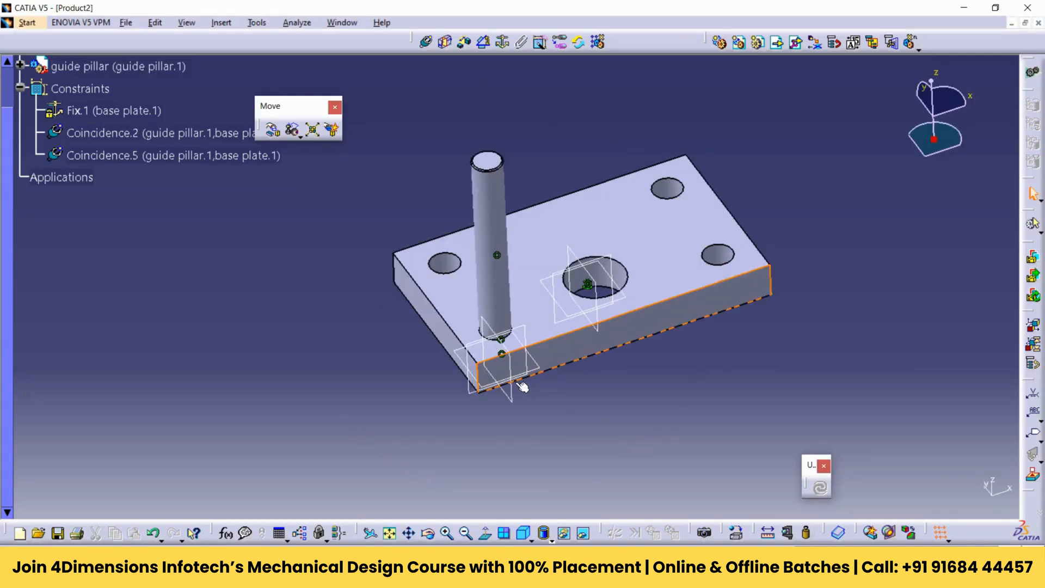
- Constrain a guide pillar reference plane parallel to the base plate's short side face with Opposite orientation, and update the assembly
middle_click_drag(526, 392, 578, 407)
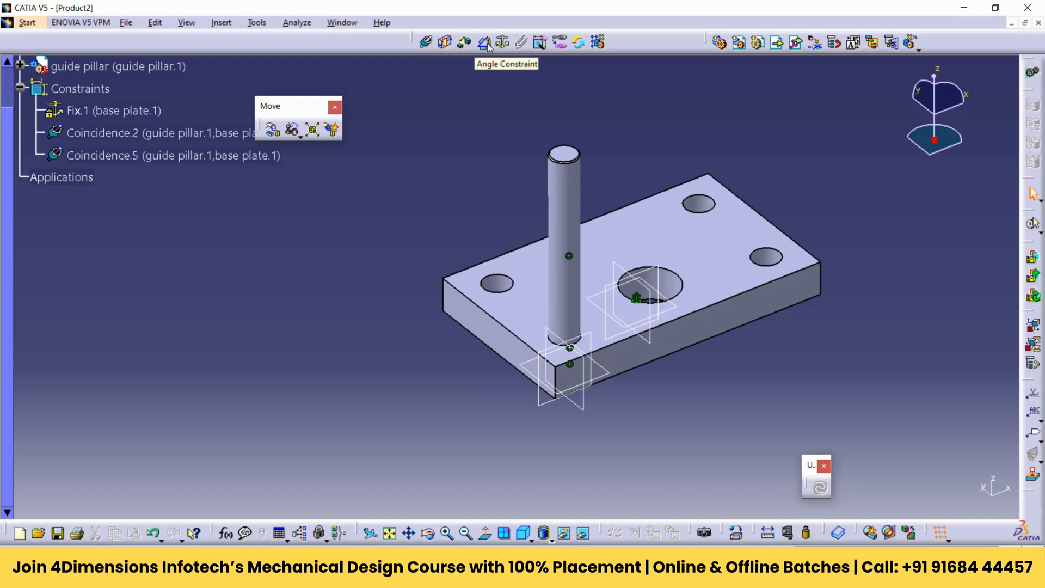
left_click(485, 43)
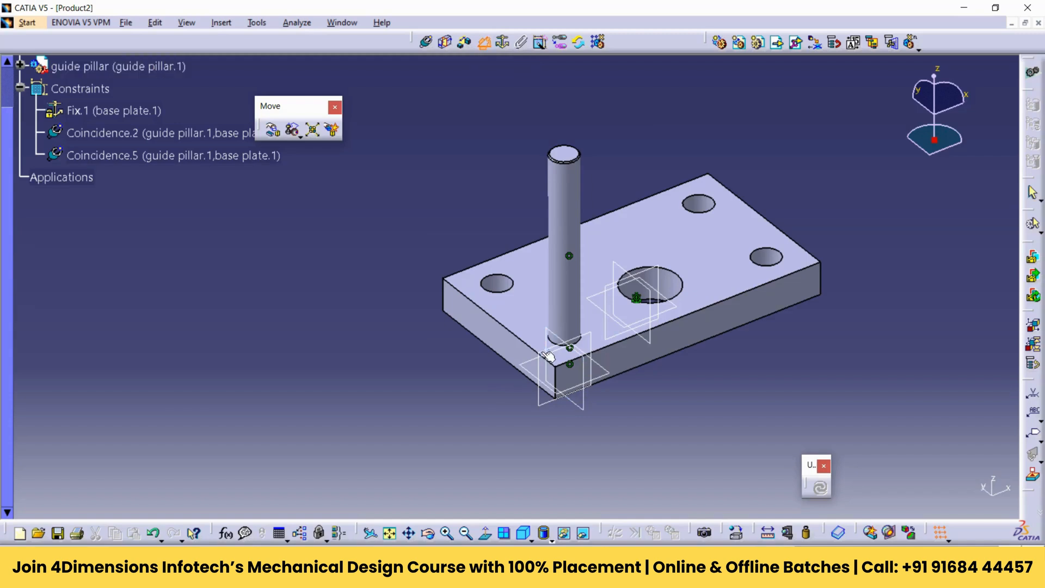
left_click(516, 353)
left_click(661, 153)
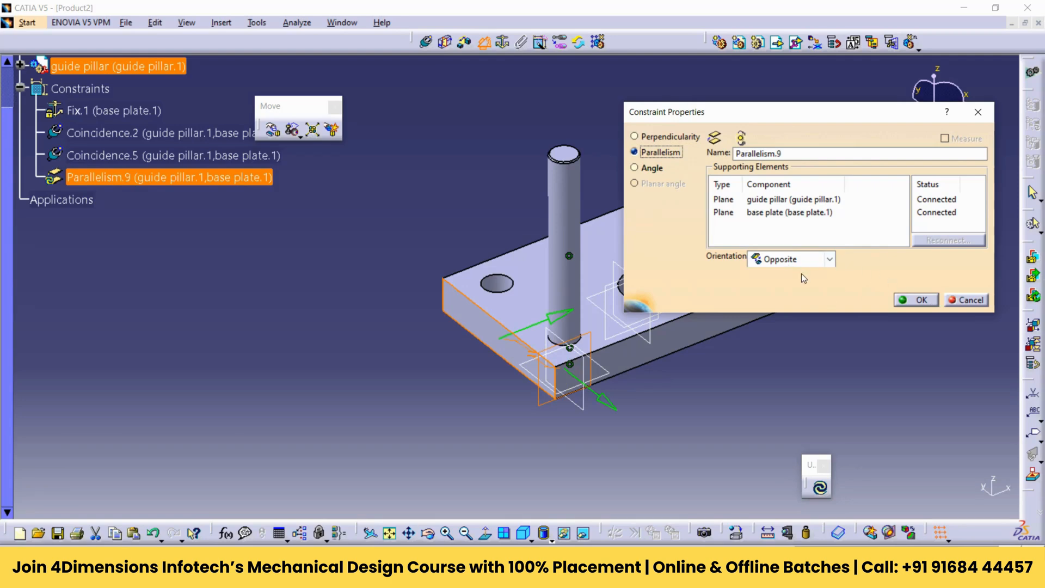
left_click(830, 260)
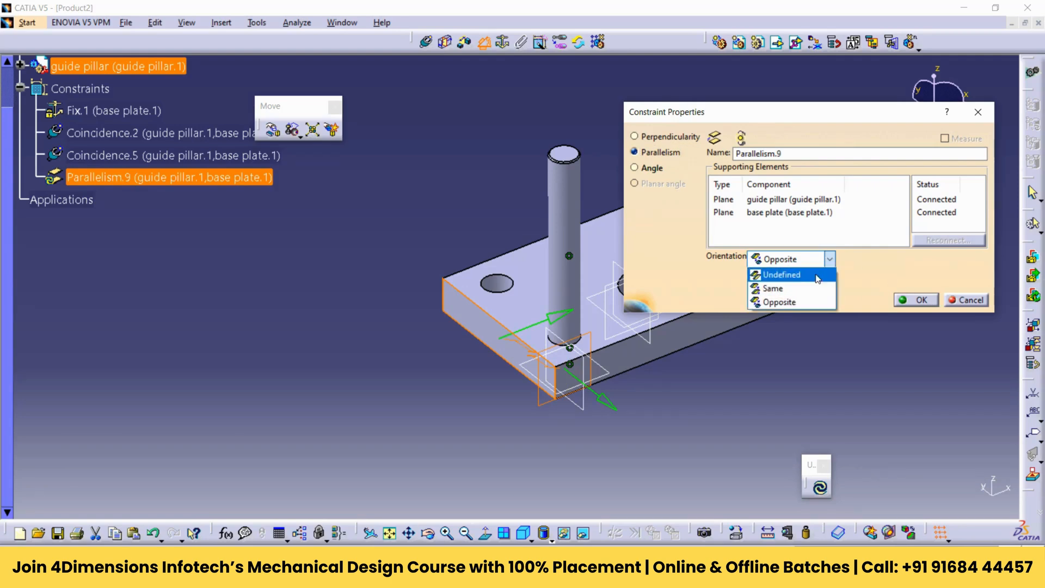
left_click(786, 305)
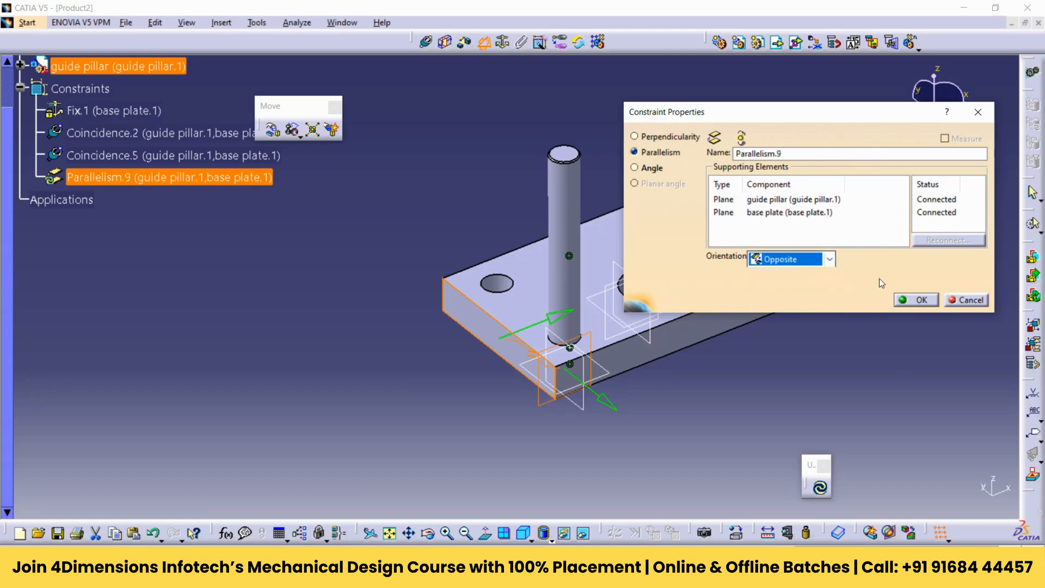
left_click(917, 300)
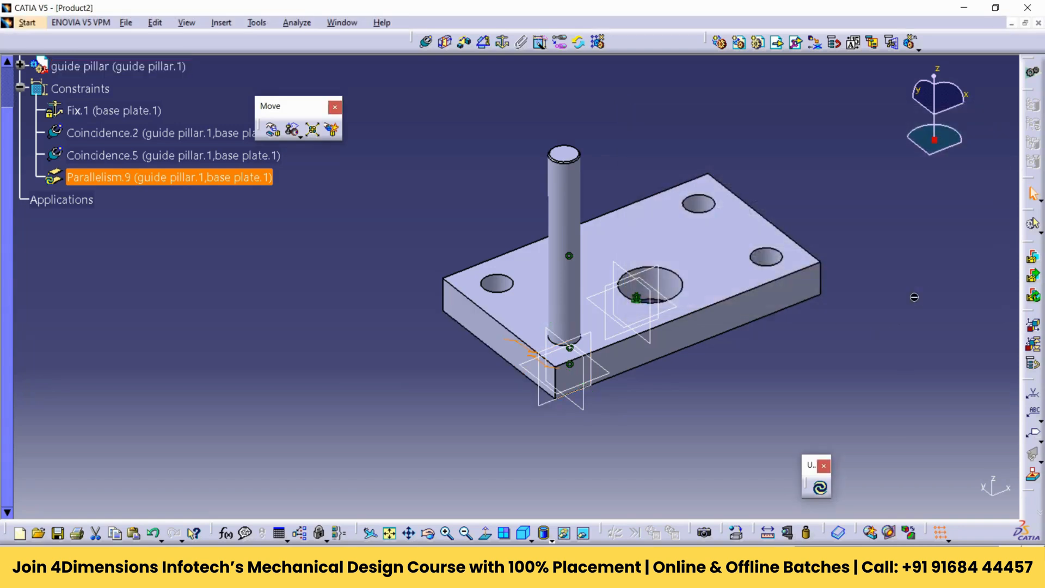
left_click(823, 490)
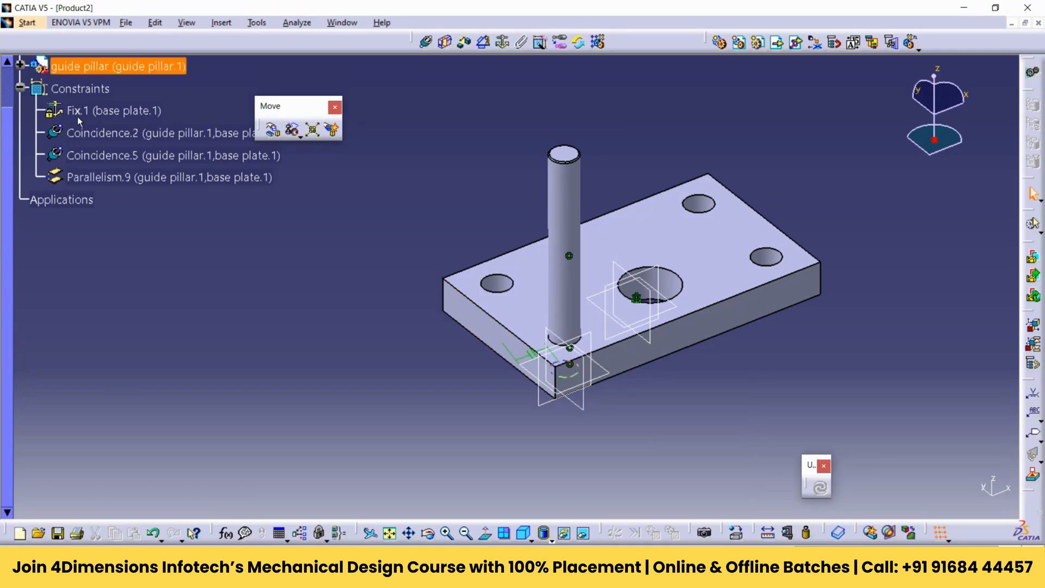
- Review the fix, coincidence and parallelism constraints by highlighting them in the assembly structure
left_click(82, 90)
left_click(97, 111)
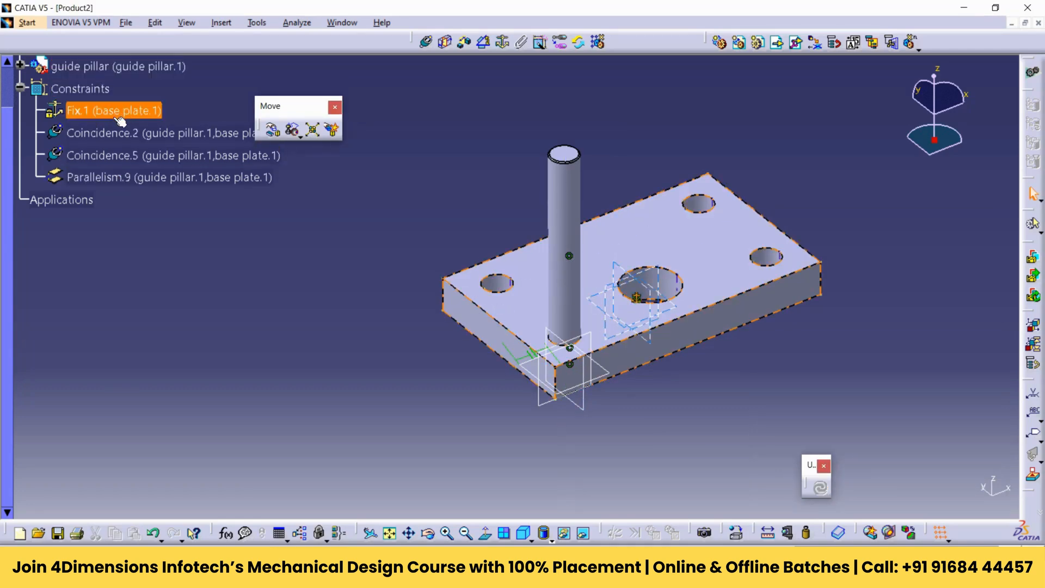
left_click(109, 156)
left_click(109, 111)
left_click(127, 179)
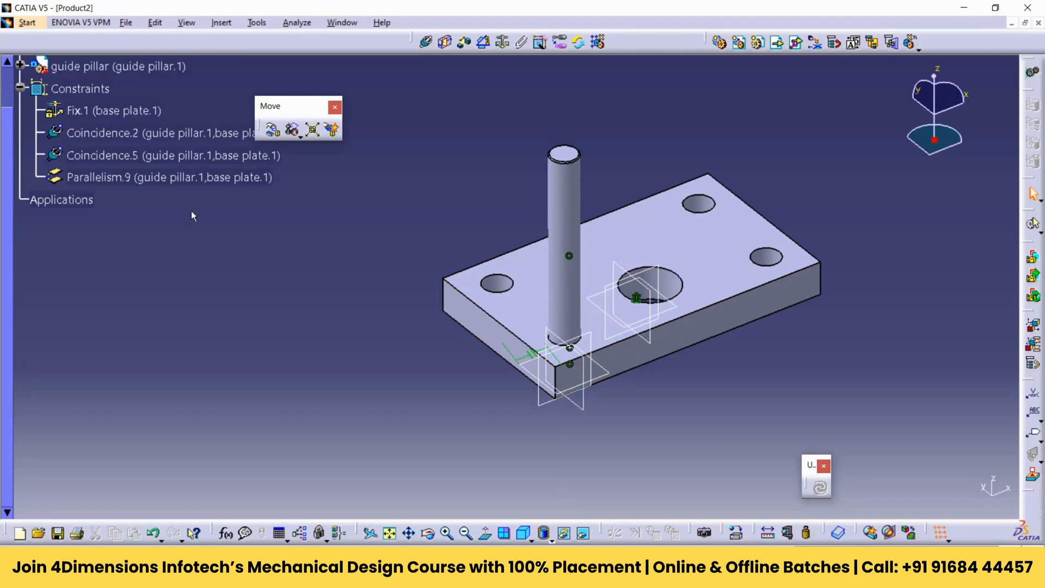
- Check the guide pillar's degrees of freedom again and undo the parallelism constraint with the base plate
scroll(99, 179, "up", 2)
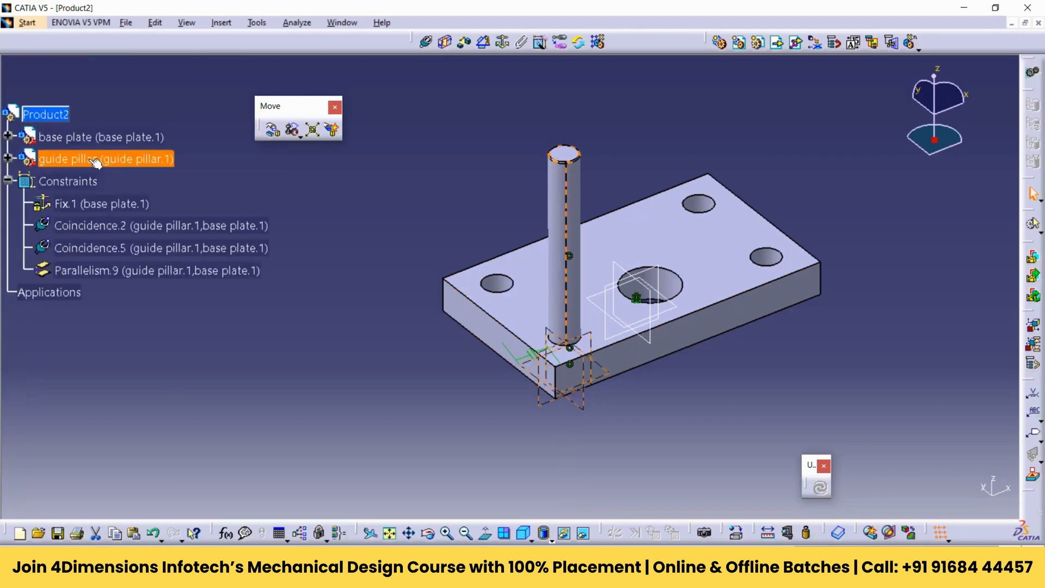
right_click(95, 162)
mouse_move(170, 346)
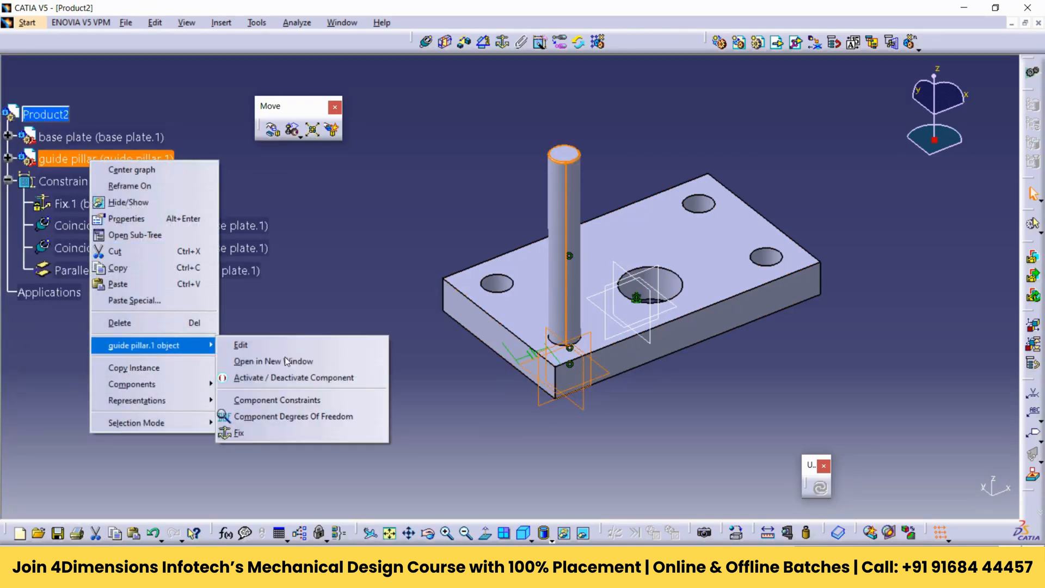
left_click(302, 417)
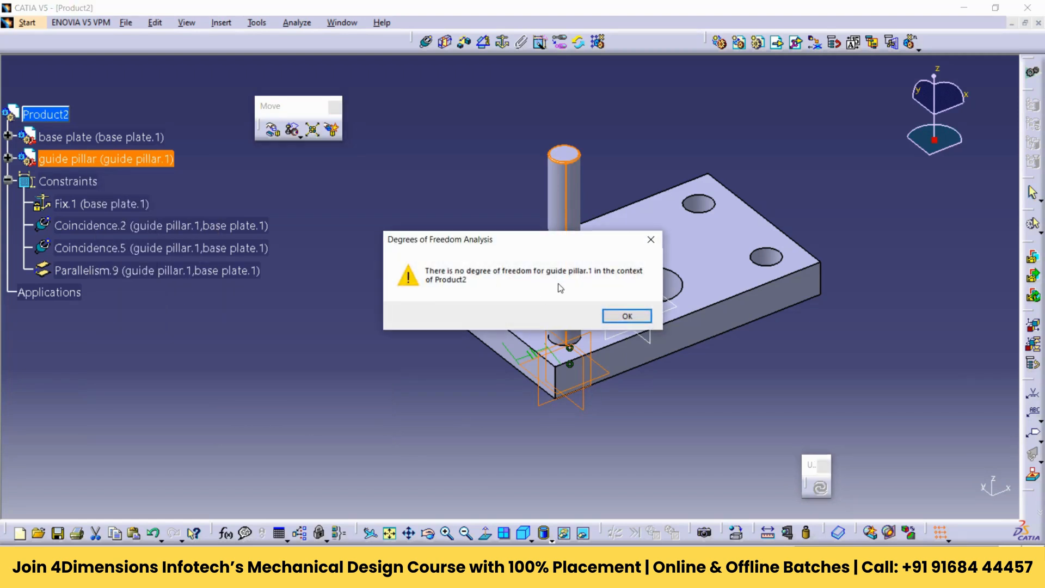
left_click(625, 317)
key("ctrl+z")
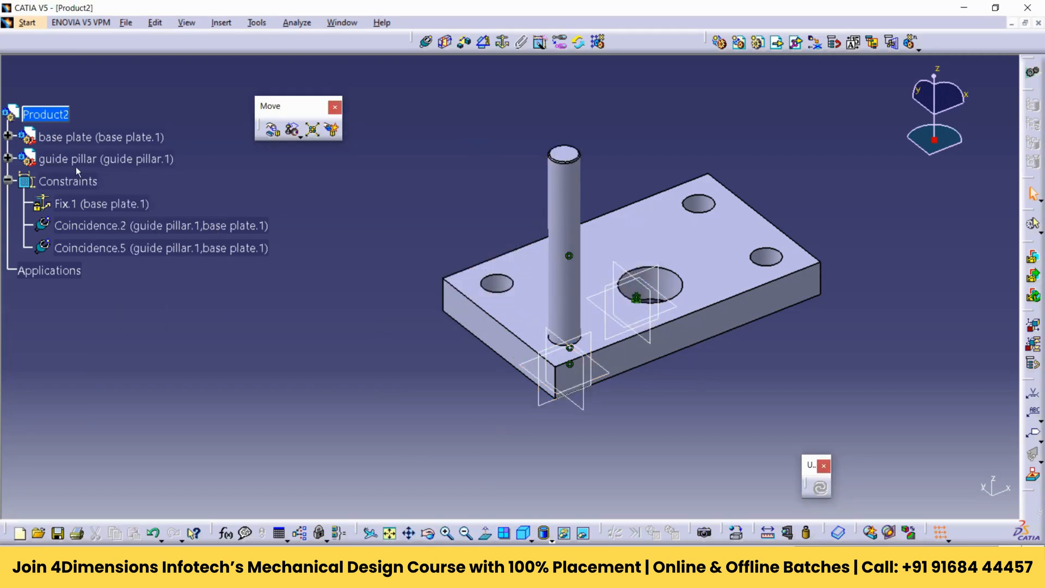
left_click(87, 161)
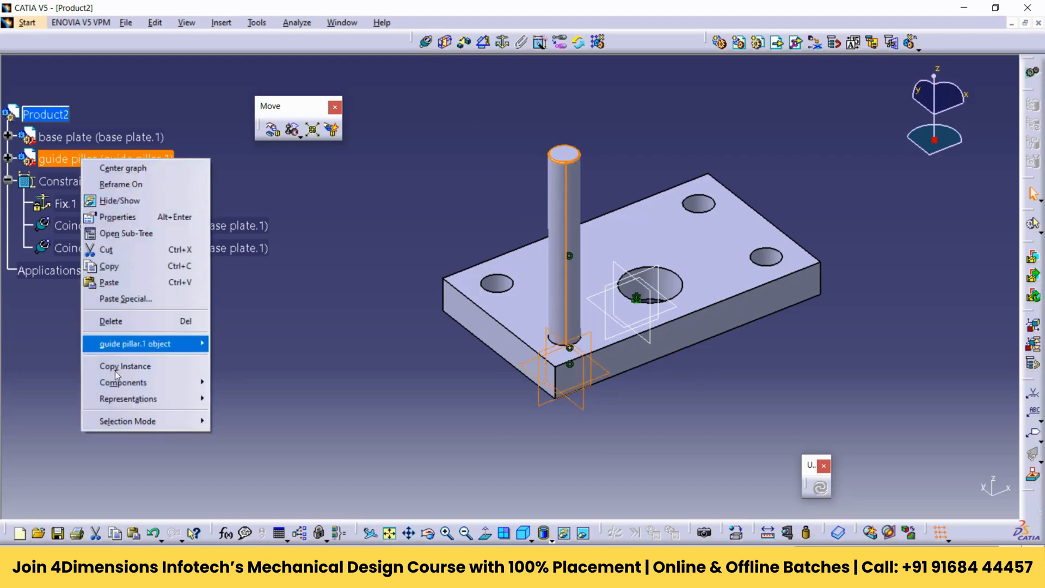
- Constrain a guide pillar reference plane at a 45deg angle to the base plate's short side face using Sector 1, and update the assembly
middle_click_drag(697, 229, 708, 211)
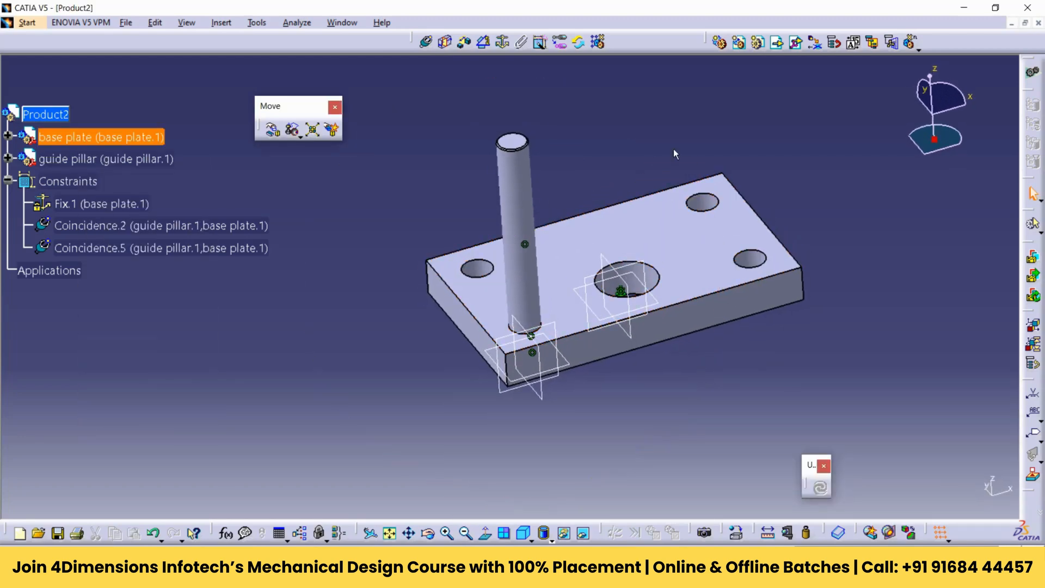
left_click(484, 42)
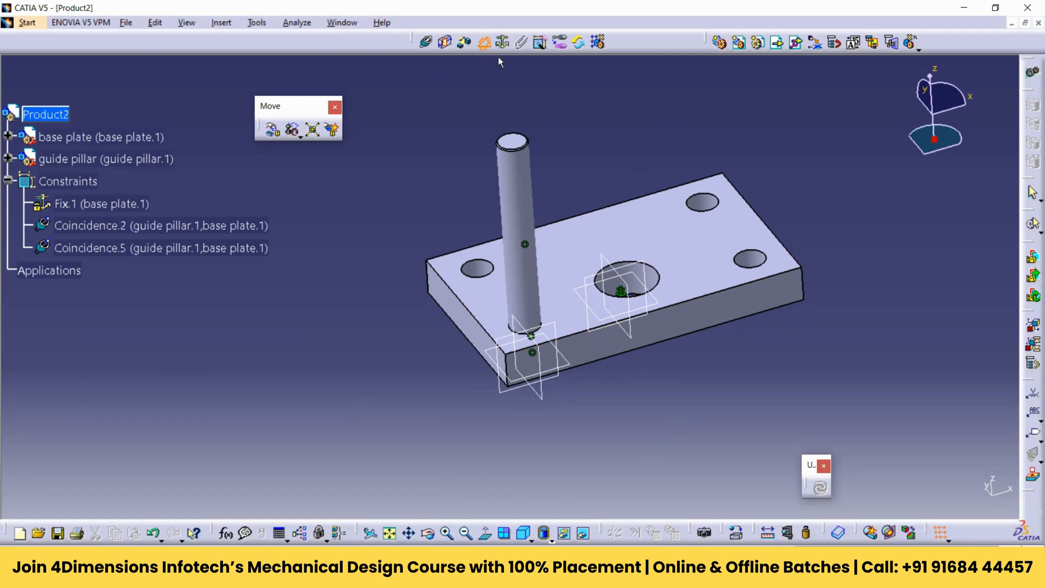
left_click(545, 354)
left_click(491, 337)
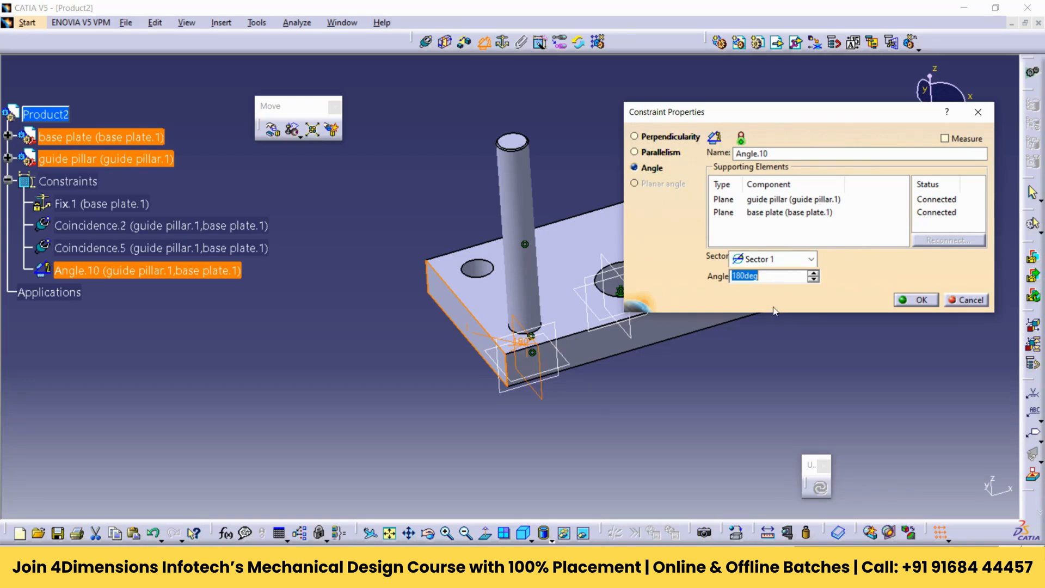
type("45")
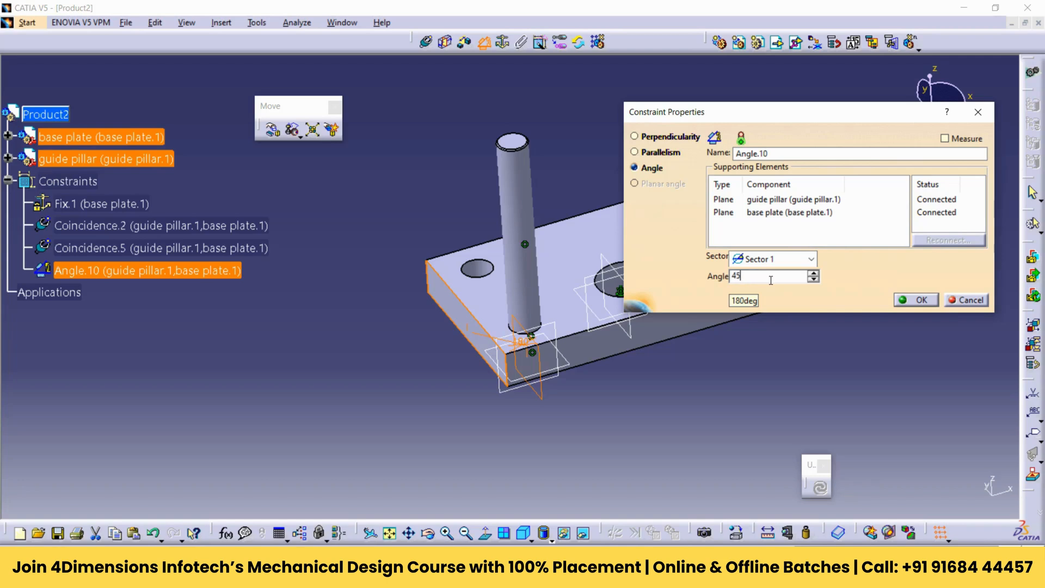
left_click(810, 262)
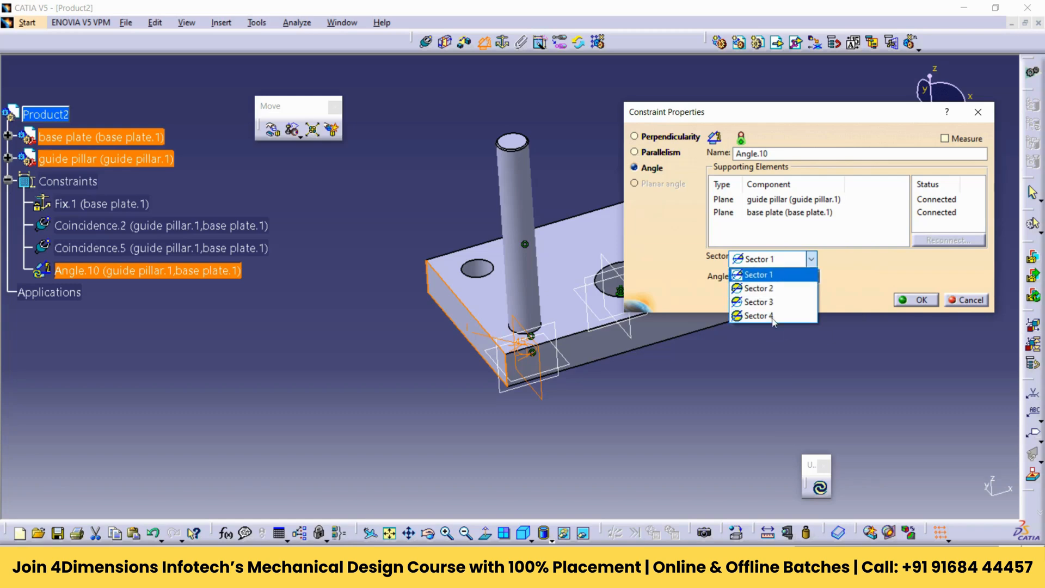
left_click(794, 383)
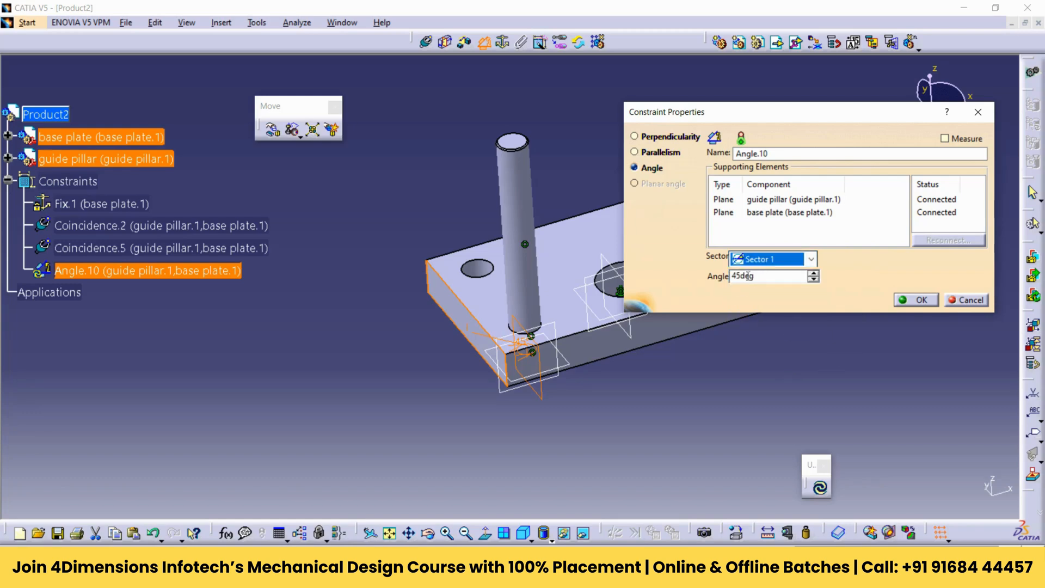
left_click(921, 300)
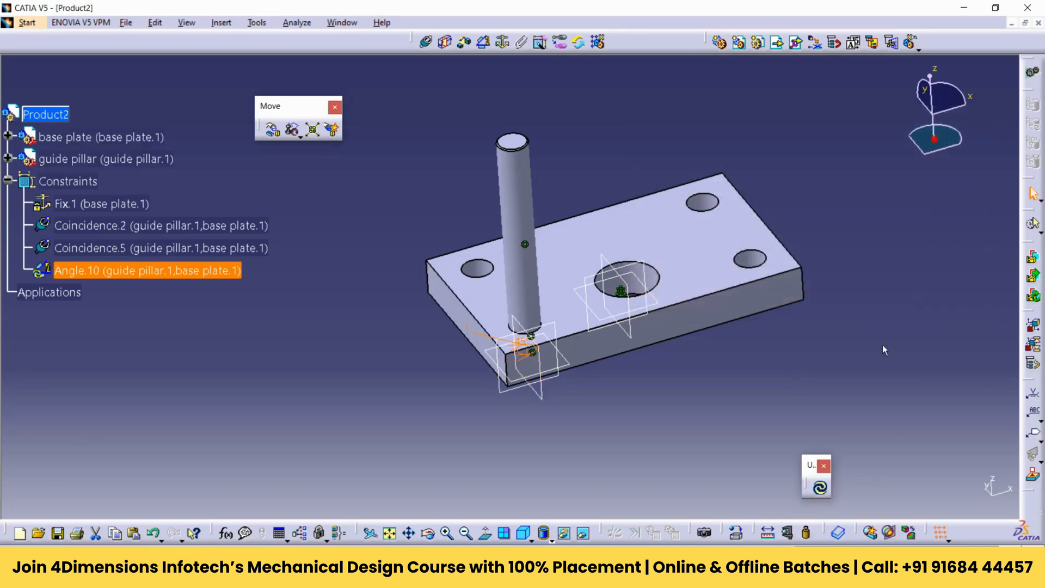
left_click(823, 490)
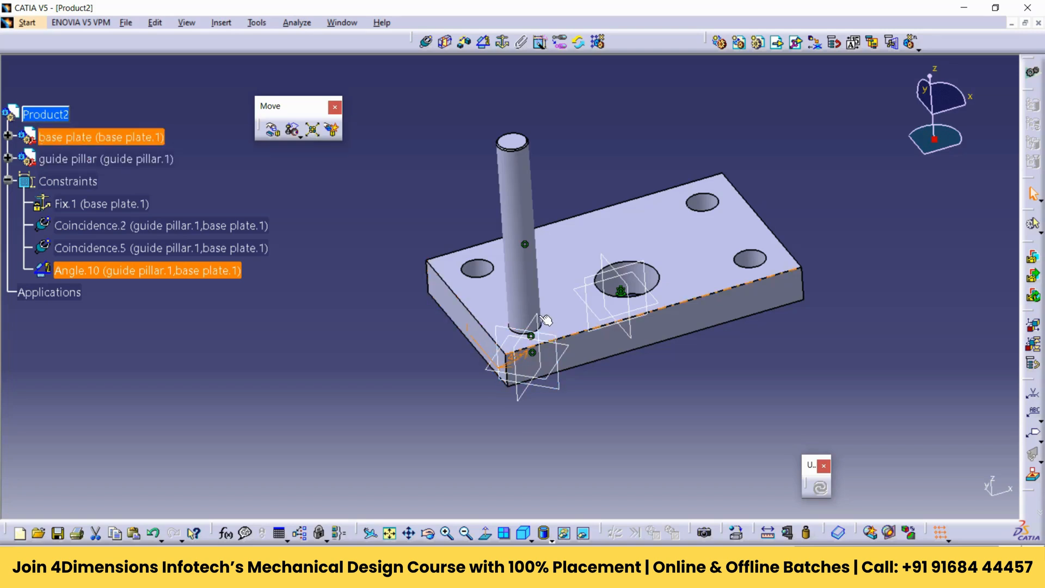
left_click(601, 136)
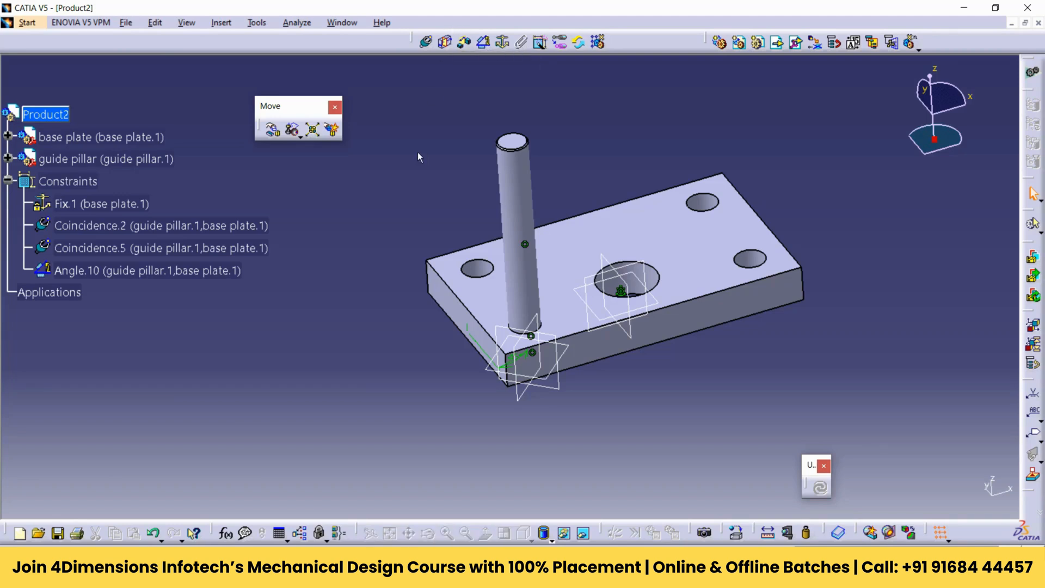
- Check the guide pillar's remaining degrees of freedom with the angle constraint applied
right_click(104, 161)
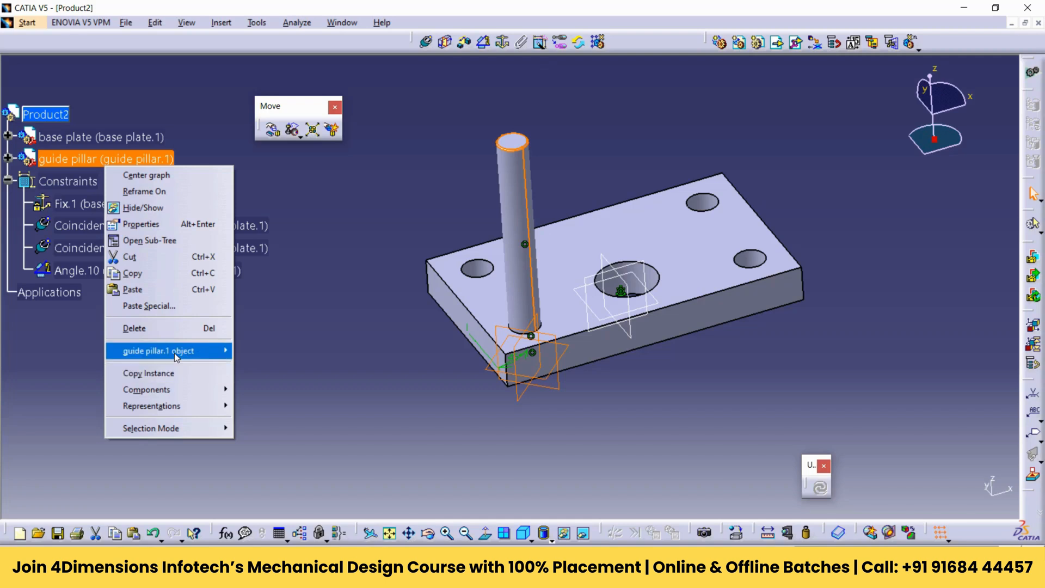
mouse_move(163, 350)
left_click(291, 422)
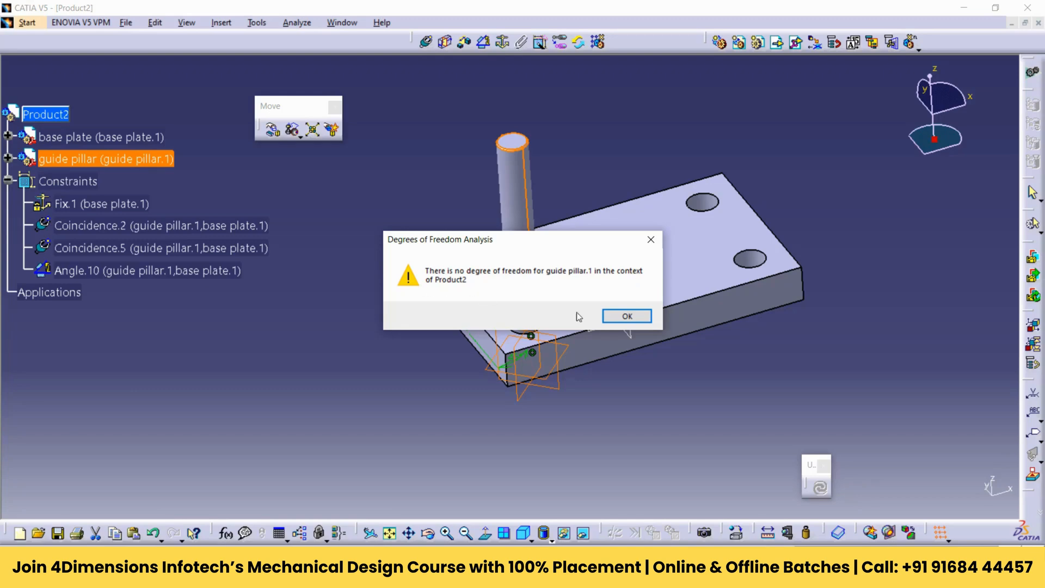
left_click(627, 316)
left_click(626, 416)
middle_click_drag(626, 416, 632, 392)
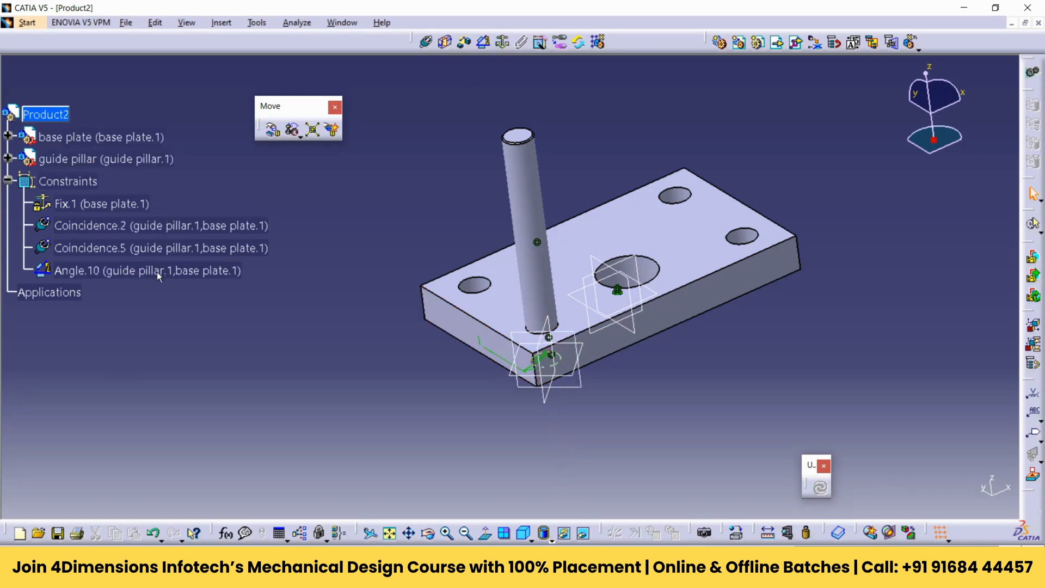
middle_click_drag(626, 196, 648, 184)
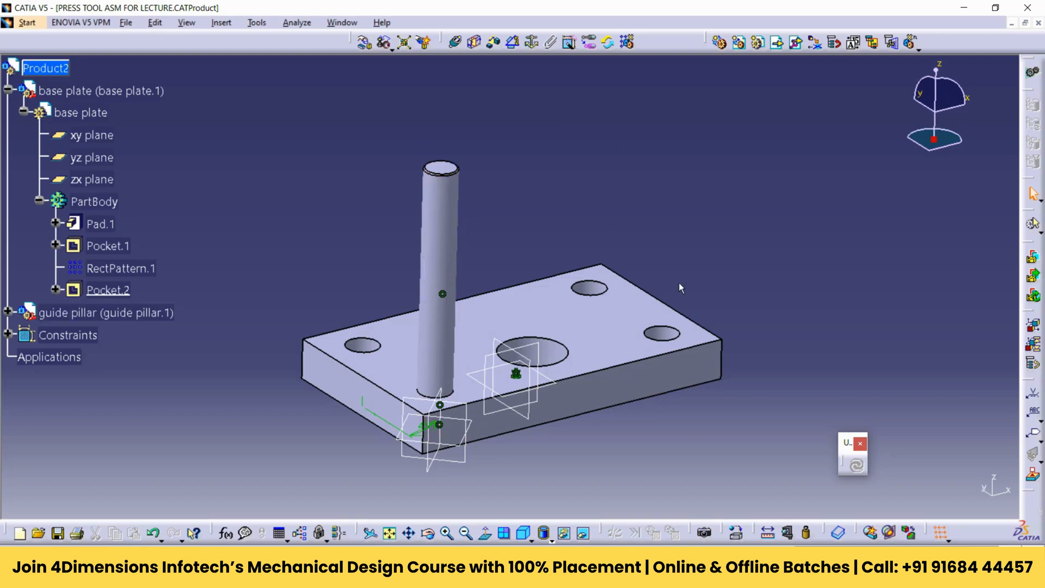
- Instantiate the guide pillar on the base plate's RectPattern.1, positioning the new instances by generated constraints and re-using the original component
left_click(629, 44)
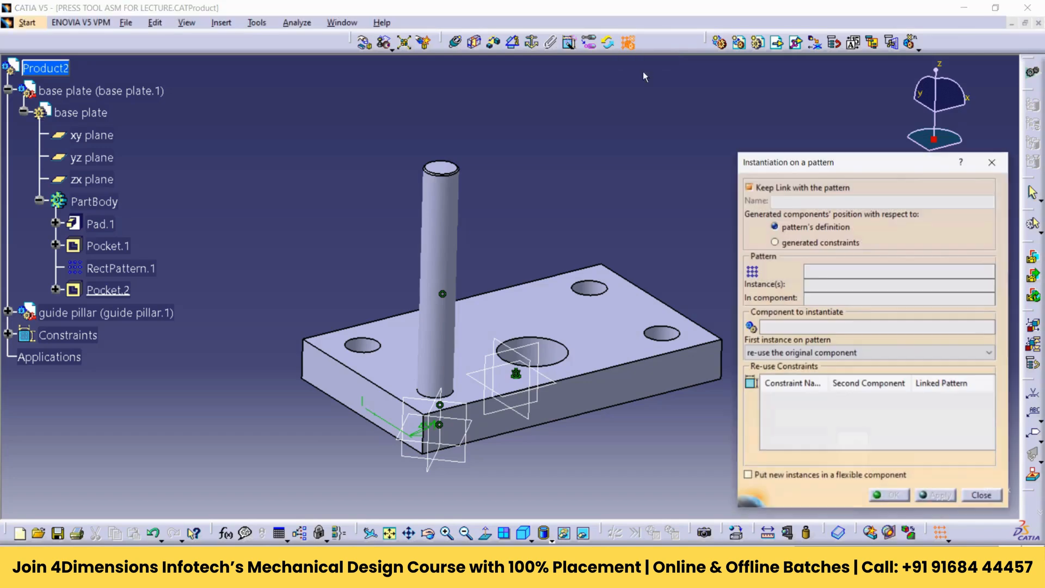
left_click(453, 210)
left_click(7, 89)
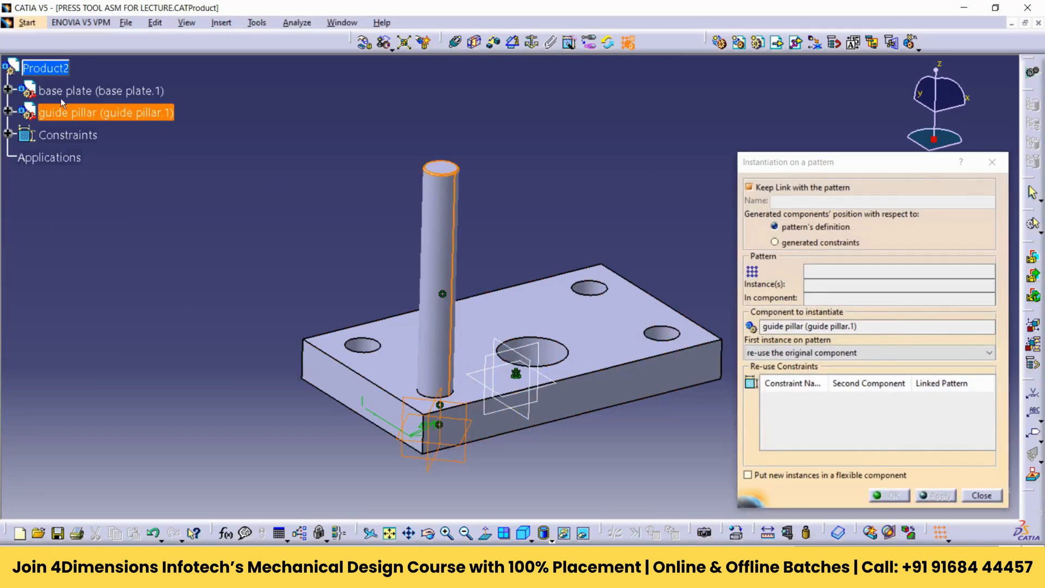
left_click(8, 90)
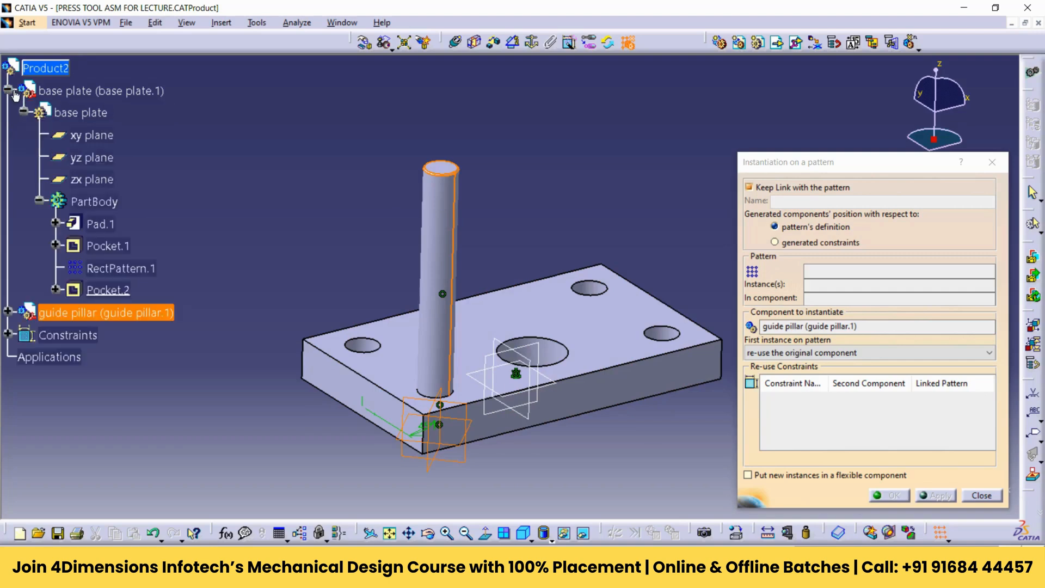
left_click(139, 272)
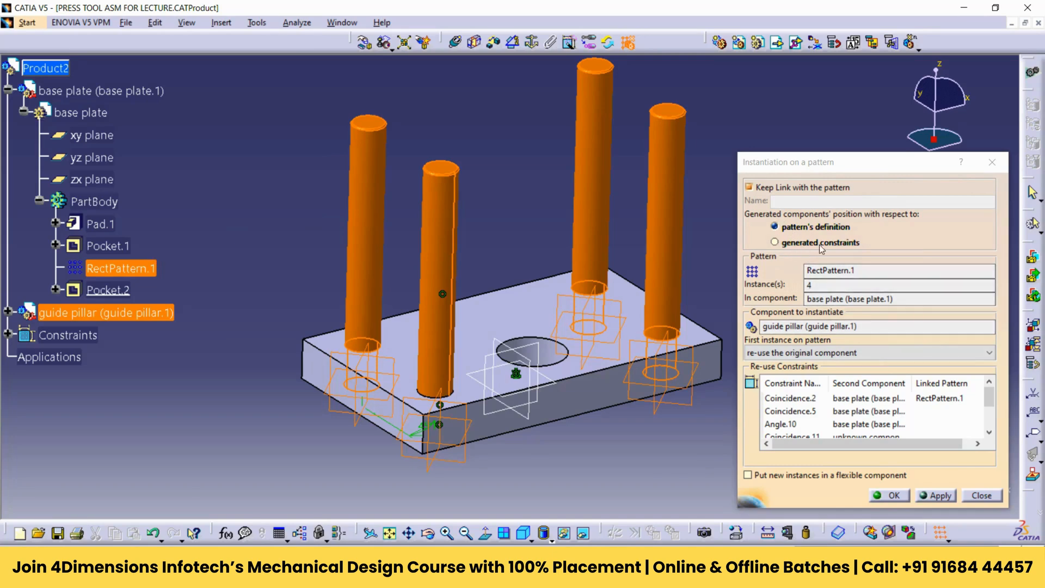
left_click(837, 247)
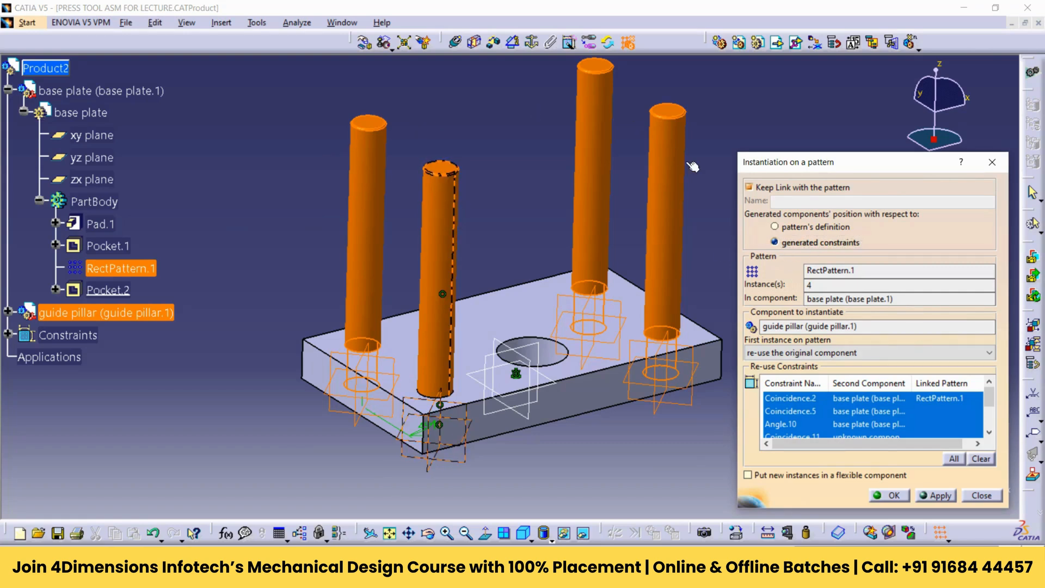
left_click(955, 496)
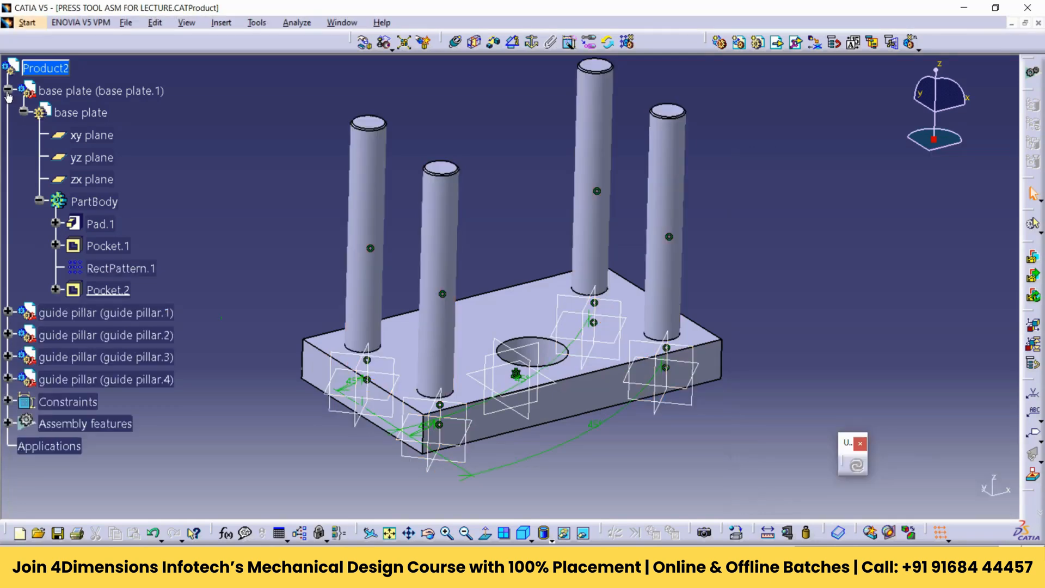
- Collapse the base plate's structure and check the degrees of freedom of guide pillar.3
left_click(7, 89)
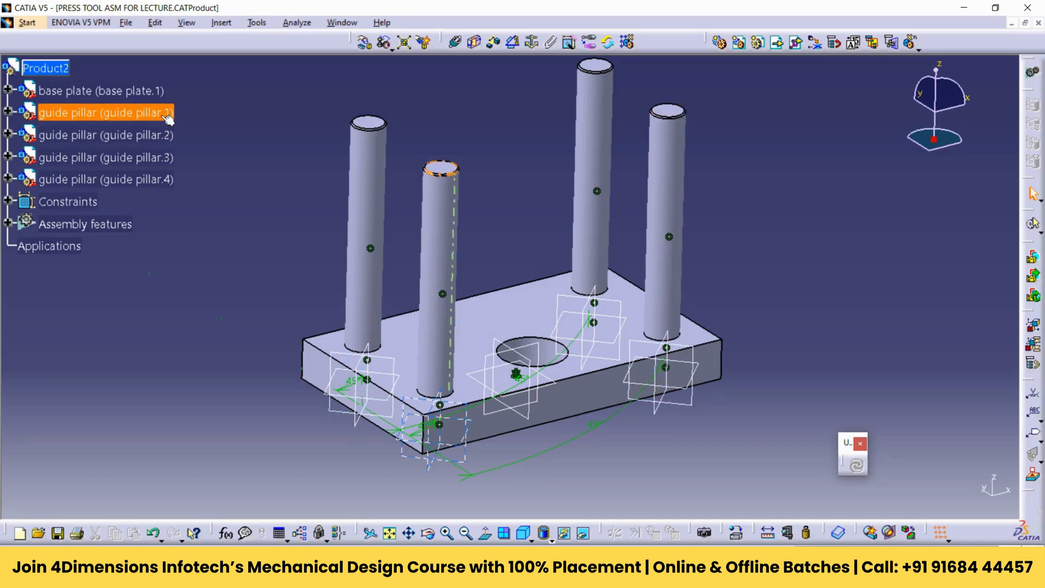
right_click(141, 157)
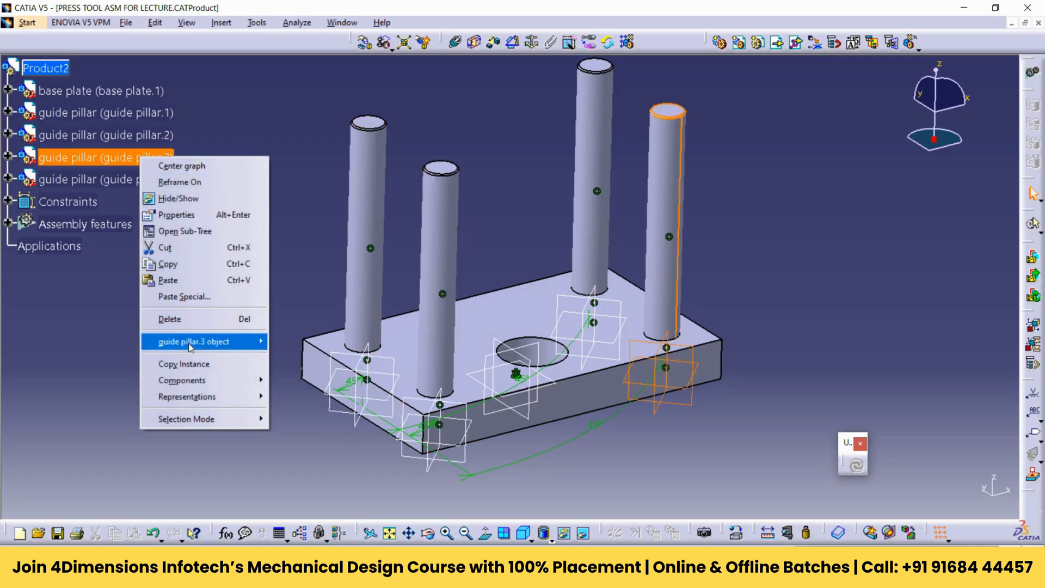
mouse_move(190, 344)
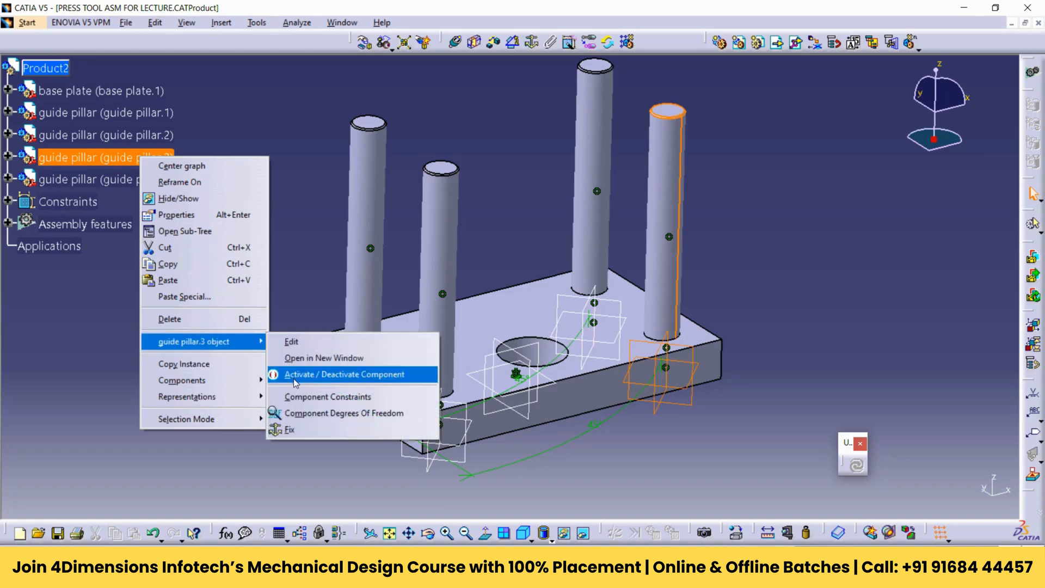
left_click(352, 414)
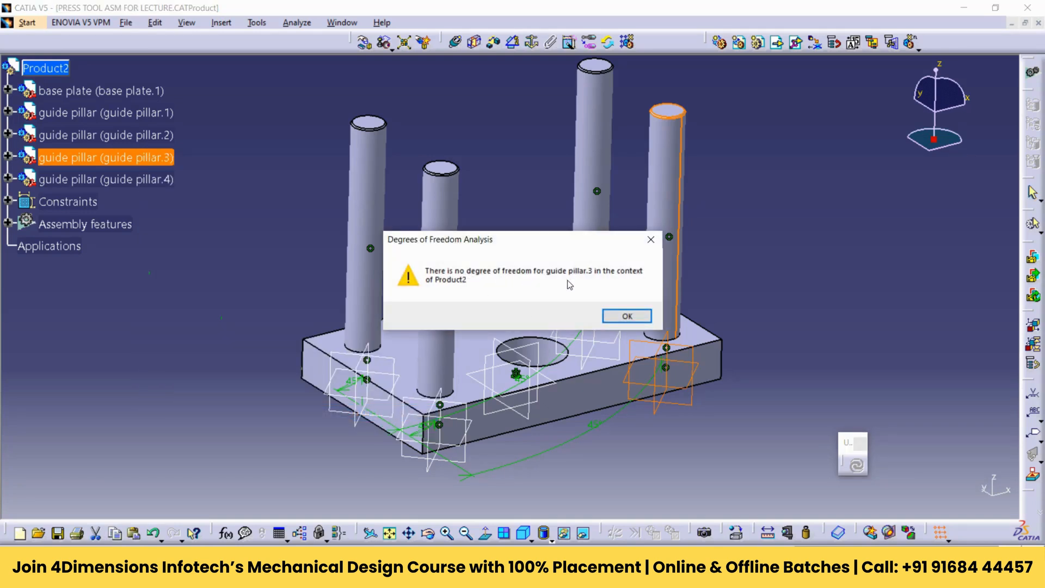
left_click(622, 316)
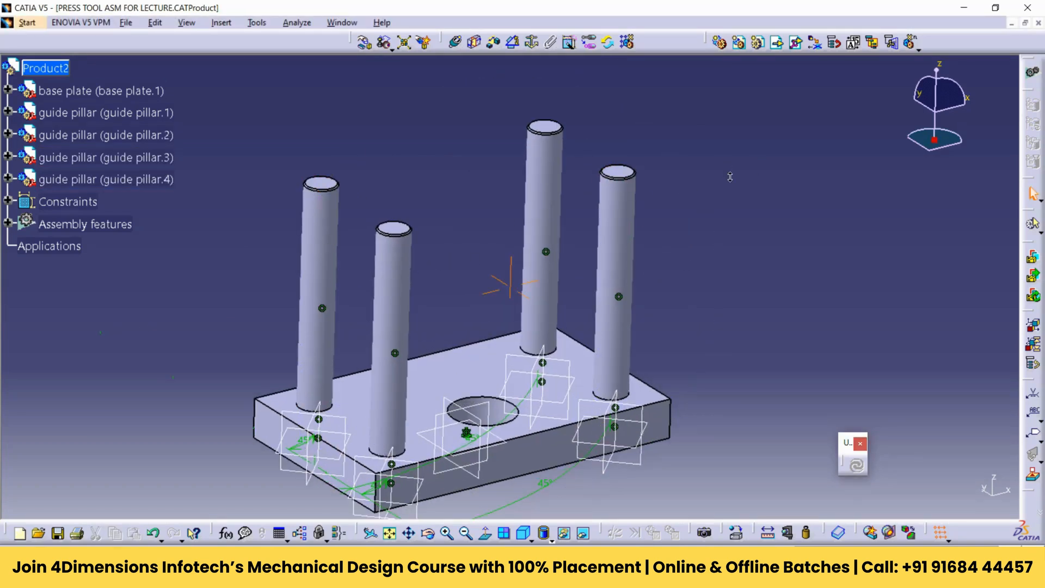
- Insert the existing guidebush part from the catia asm folder into Product2
middle_click_drag(727, 166, 743, 171)
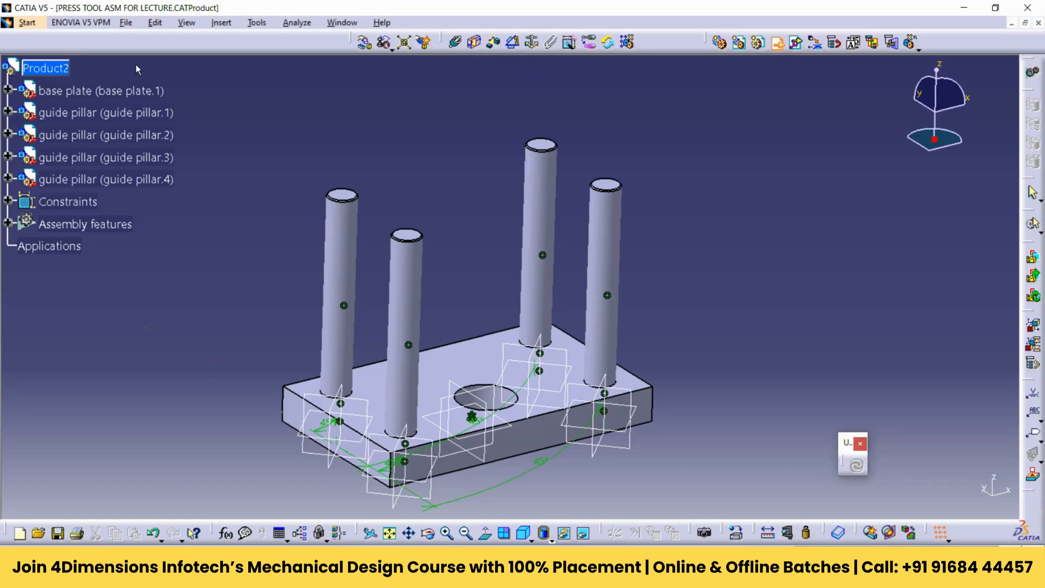
left_click(50, 69)
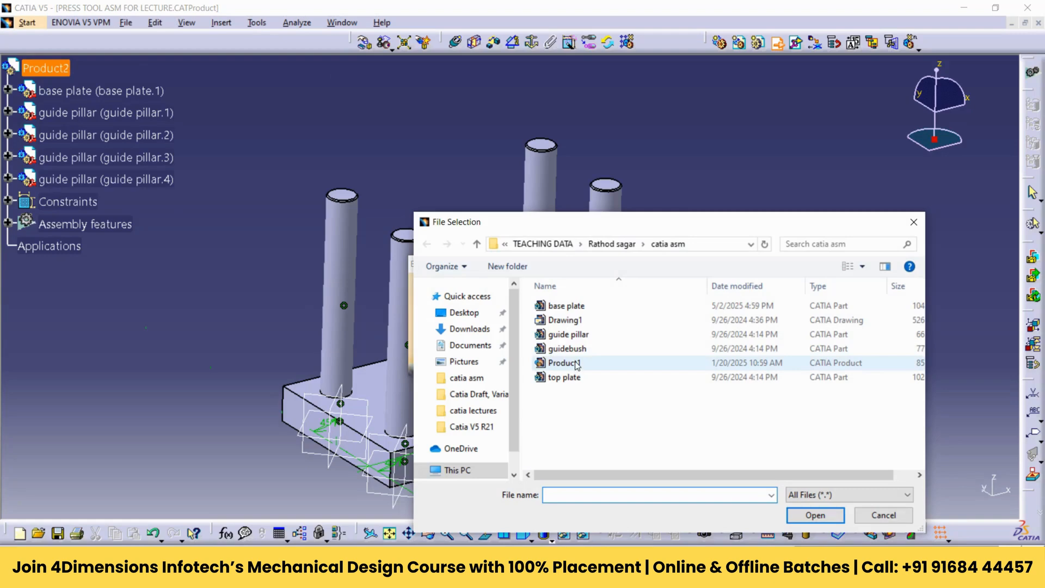
double_click(593, 351)
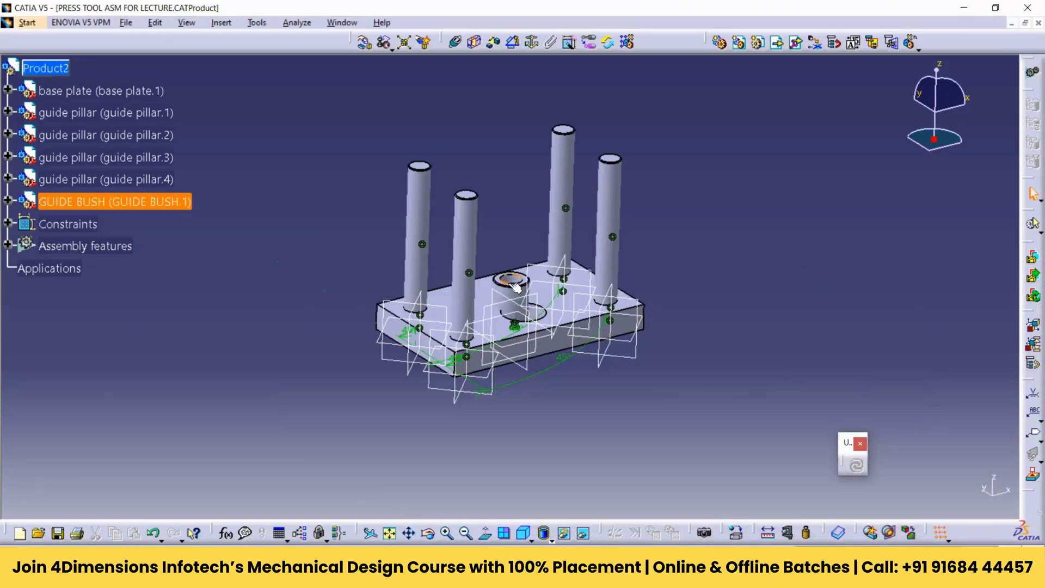
- Move the guide bush along the X and Z axes, clear of the base plate and pillars, without respecting constraints
middle_click_drag(516, 287, 476, 349)
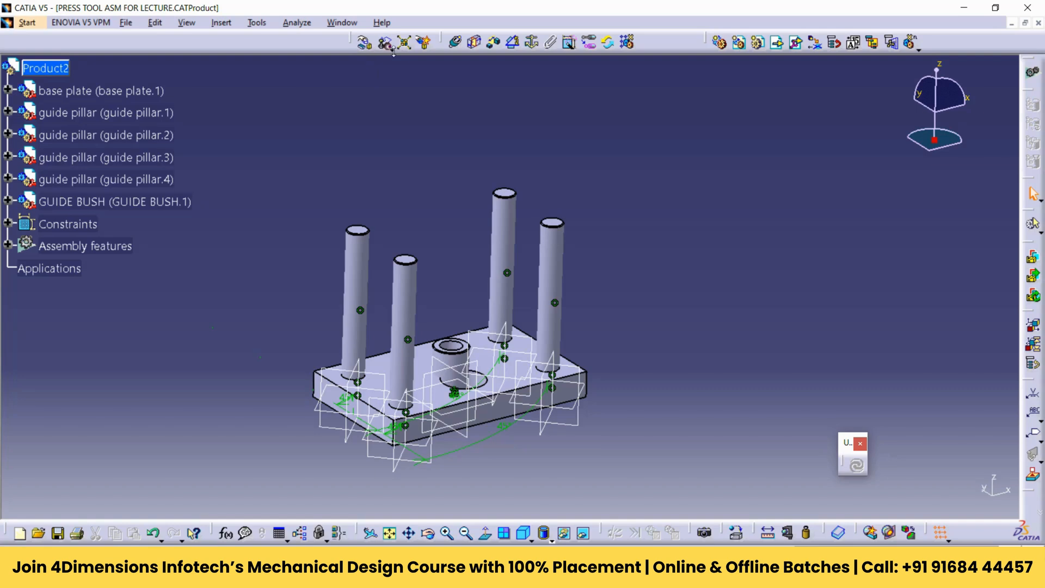
left_click(364, 42)
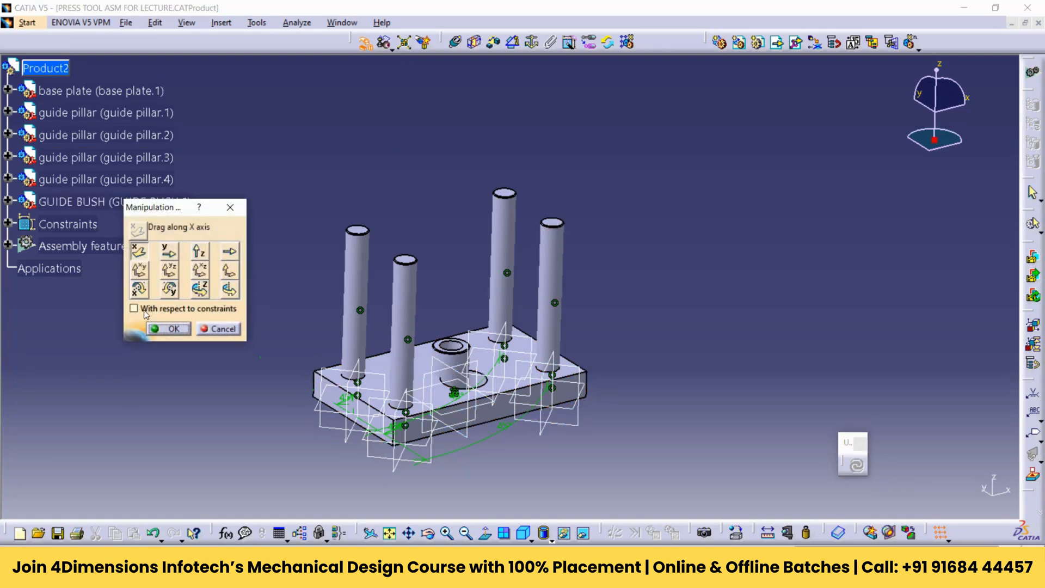
left_click_drag(521, 350, 709, 302)
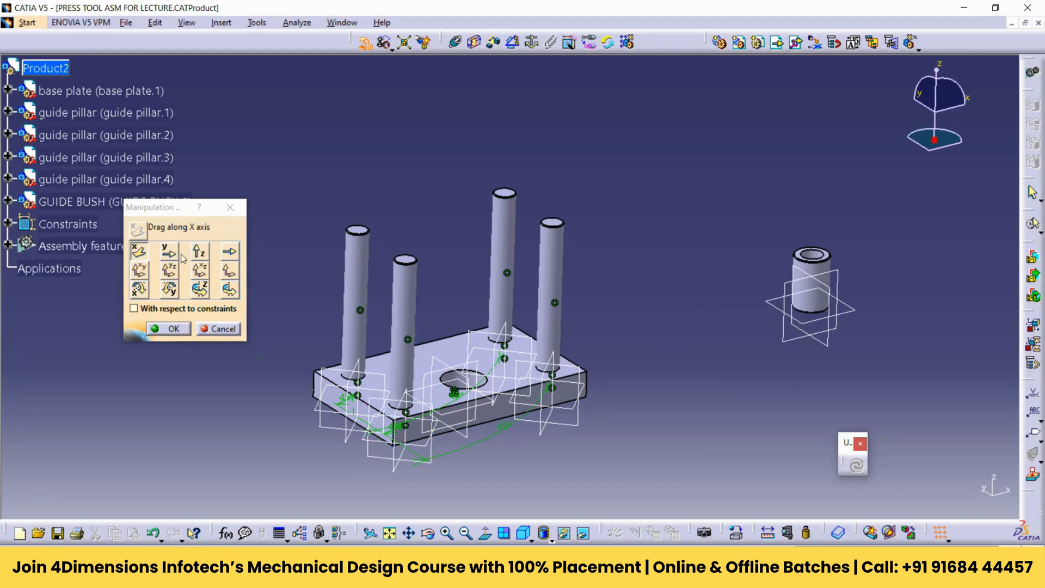
left_click(199, 252)
left_click_drag(817, 305, 813, 233)
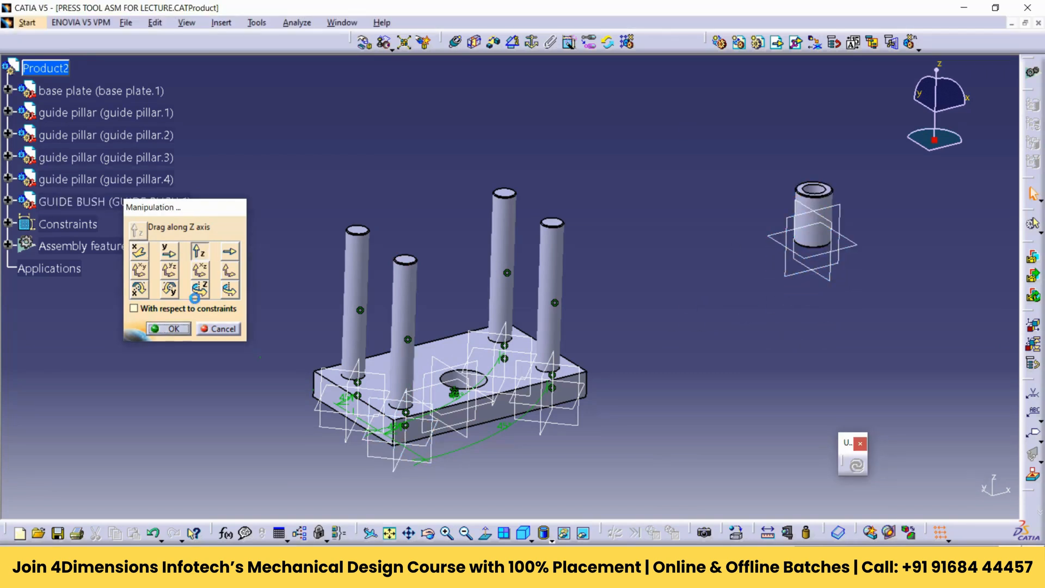
left_click(168, 329)
middle_click_drag(822, 186, 871, 183)
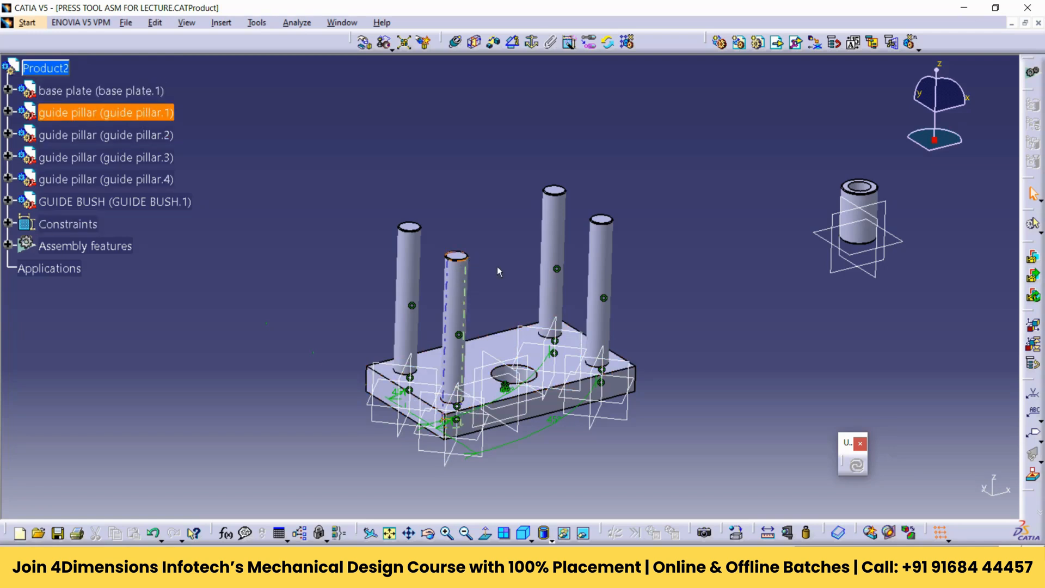
left_click(457, 44)
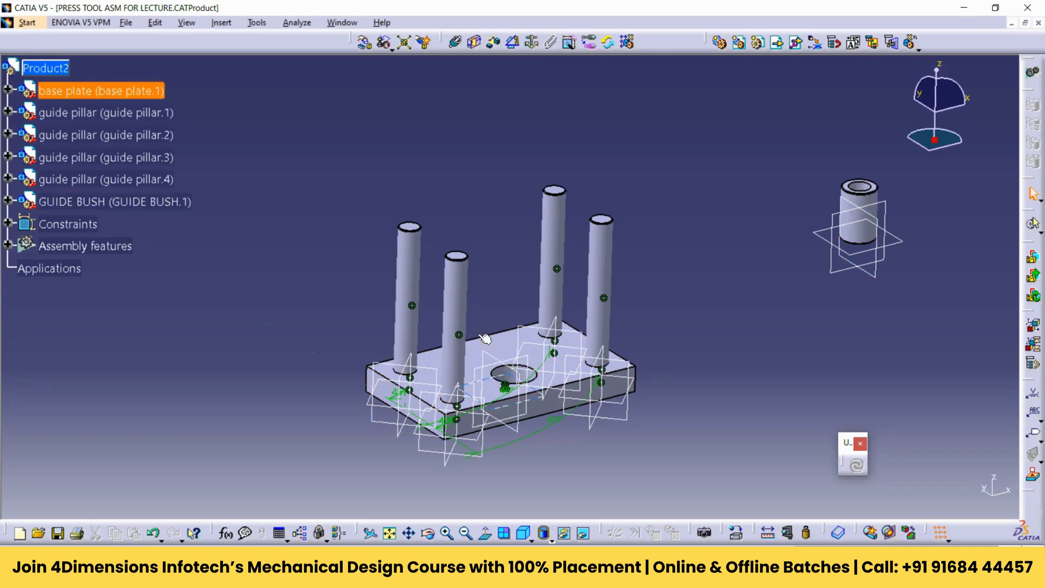
middle_click_drag(521, 267, 602, 86, "ctrl")
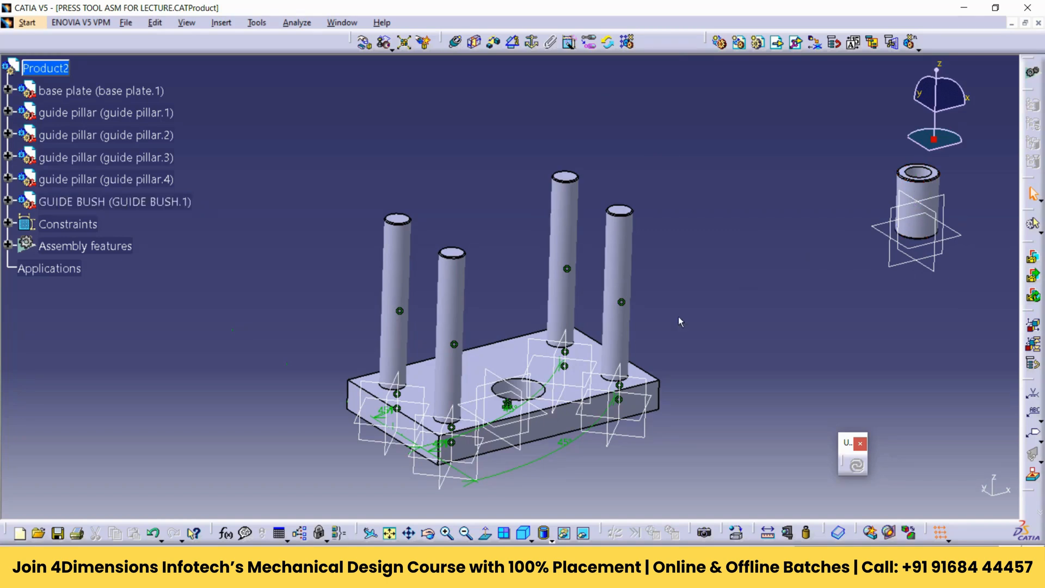
left_click(454, 286)
left_click(456, 43)
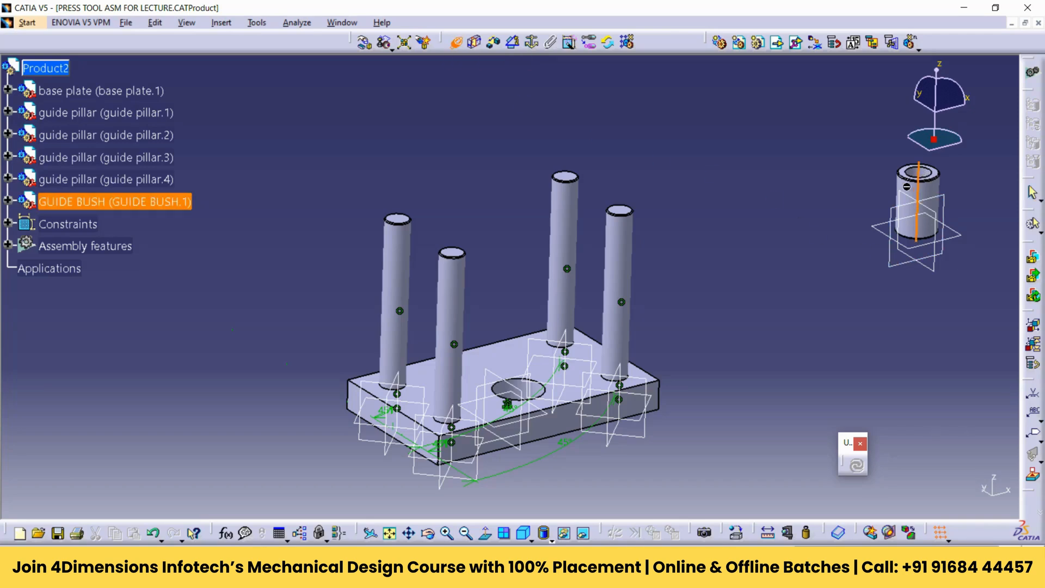
middle_click_drag(466, 465, 457, 256)
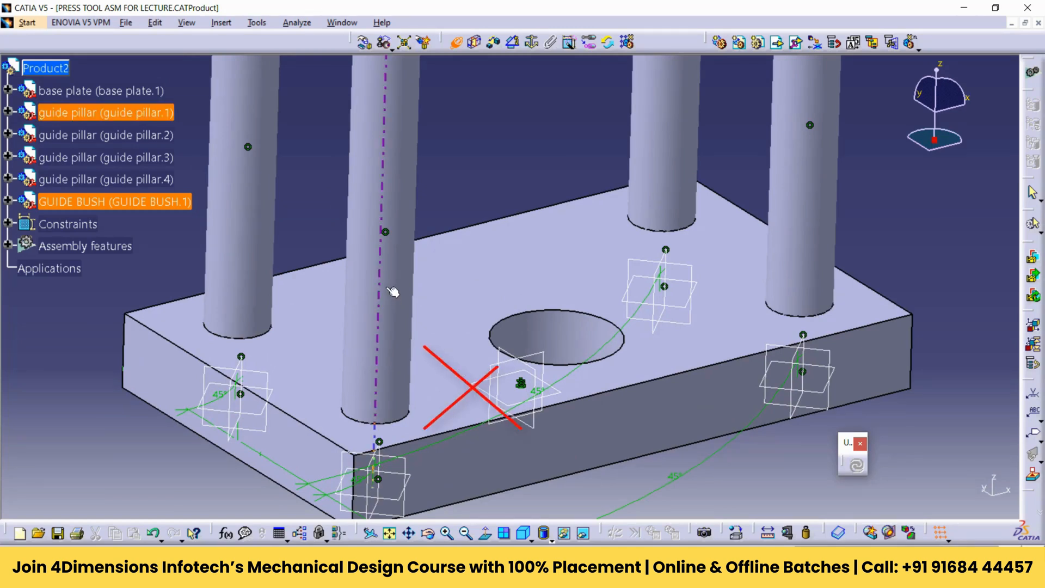
mouse_move(511, 280)
middle_mouse_down()
mouse_move(468, 228)
mouse_move(466, 198)
mouse_move(464, 255)
mouse_move(390, 311)
middle_mouse_up()
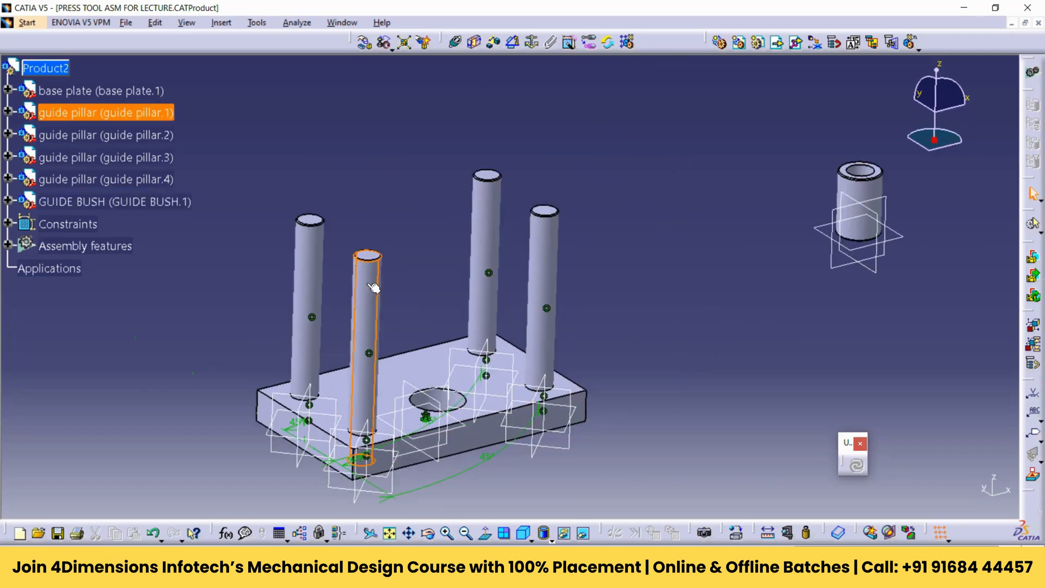
- Hide the shaft geometry of the guide pillar at the base plate's front corner to expose the corner holes
right_click(368, 285)
left_click(397, 326)
middle_click_drag(426, 262, 462, 162)
middle_click_drag(381, 379, 585, 347)
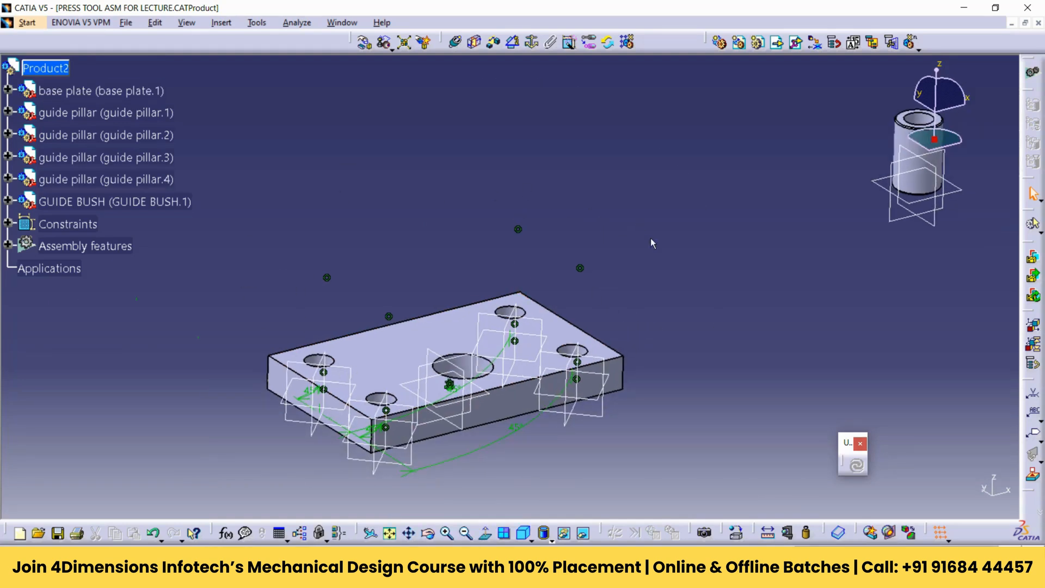
middle_click_drag(717, 251, 661, 263)
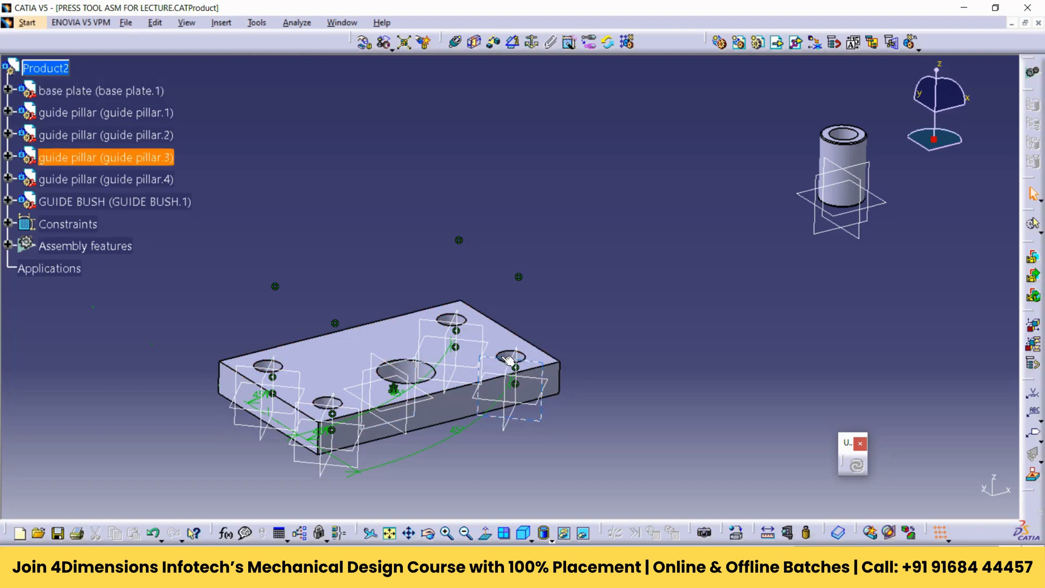
scroll(373, 395, "up", 2)
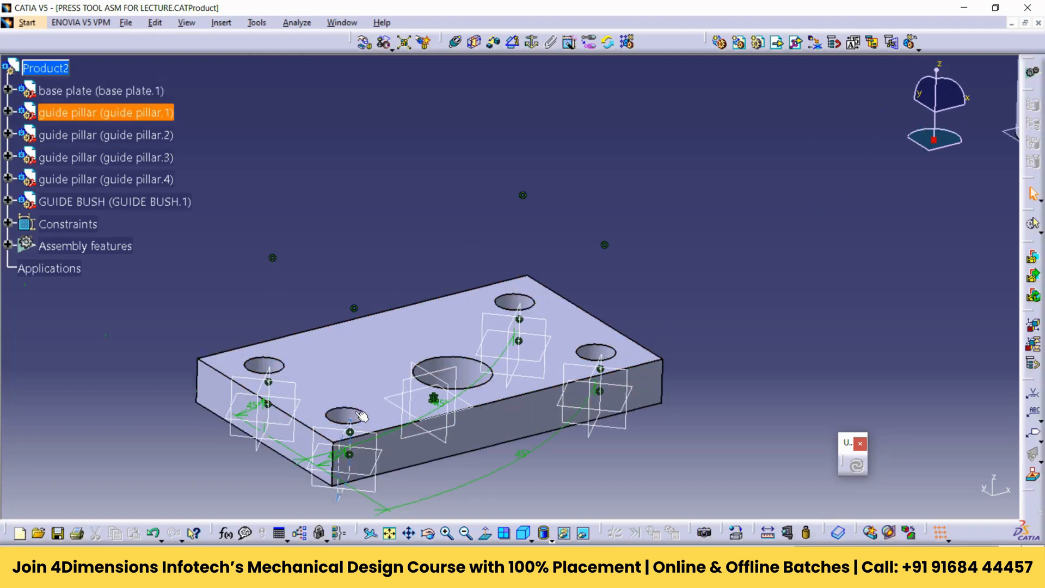
scroll(350, 233, "down", 2)
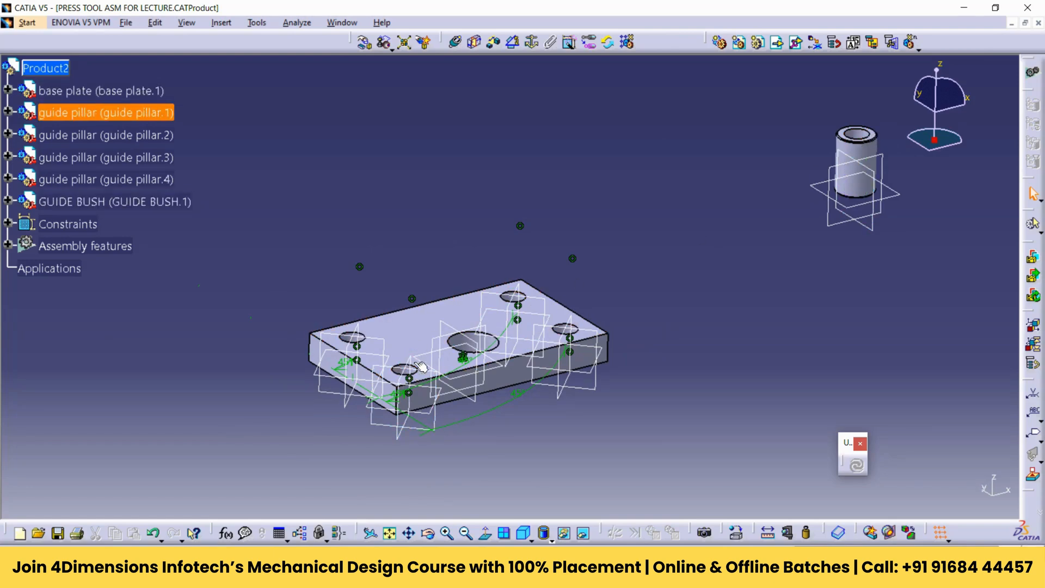
scroll(489, 270, "up", 1)
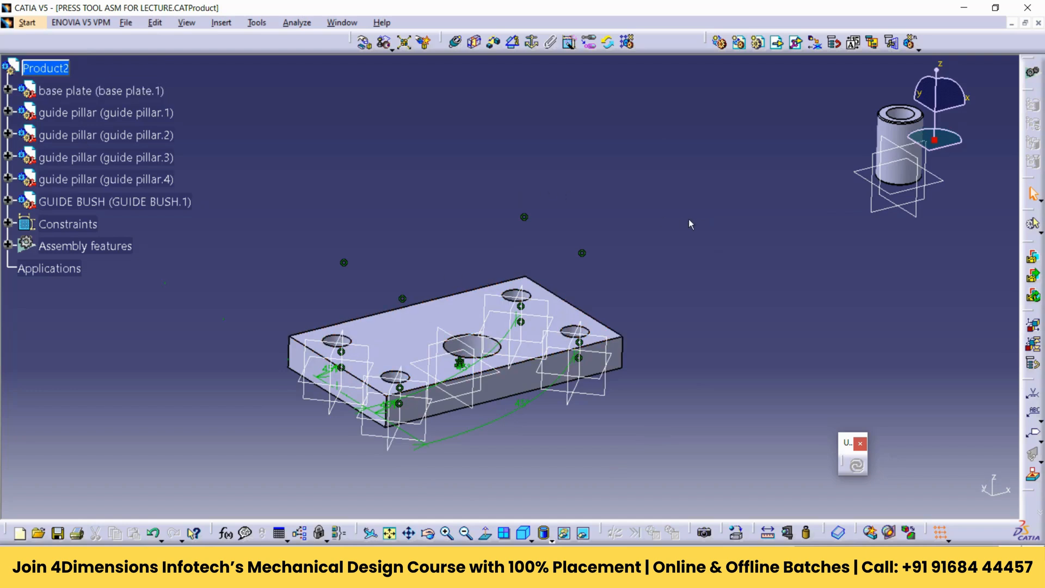
- Constrain the guide bush axis coincident with the axis of the base plate's front corner hole and update the assembly
left_click(456, 46)
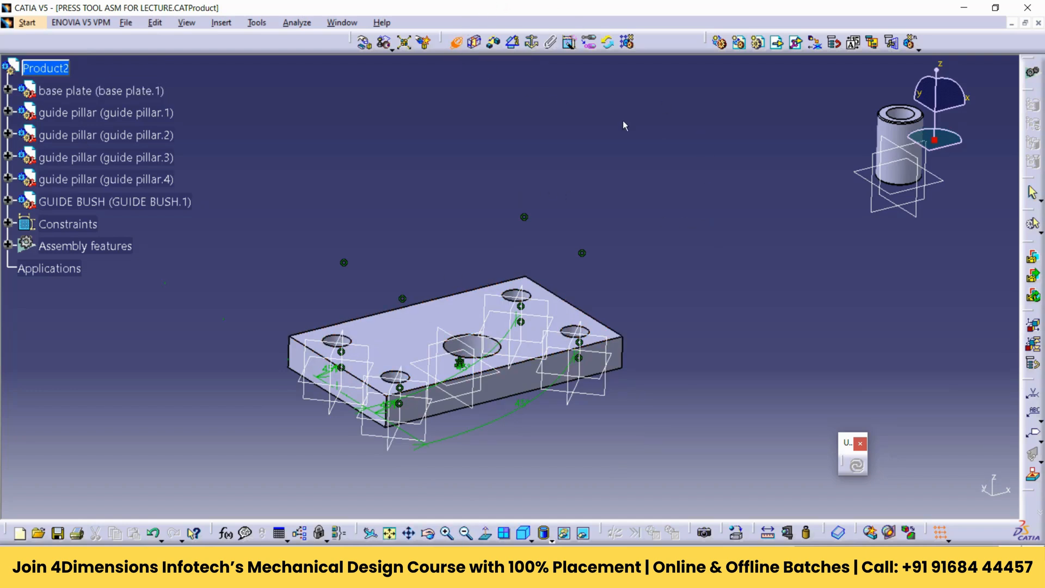
left_click(905, 119)
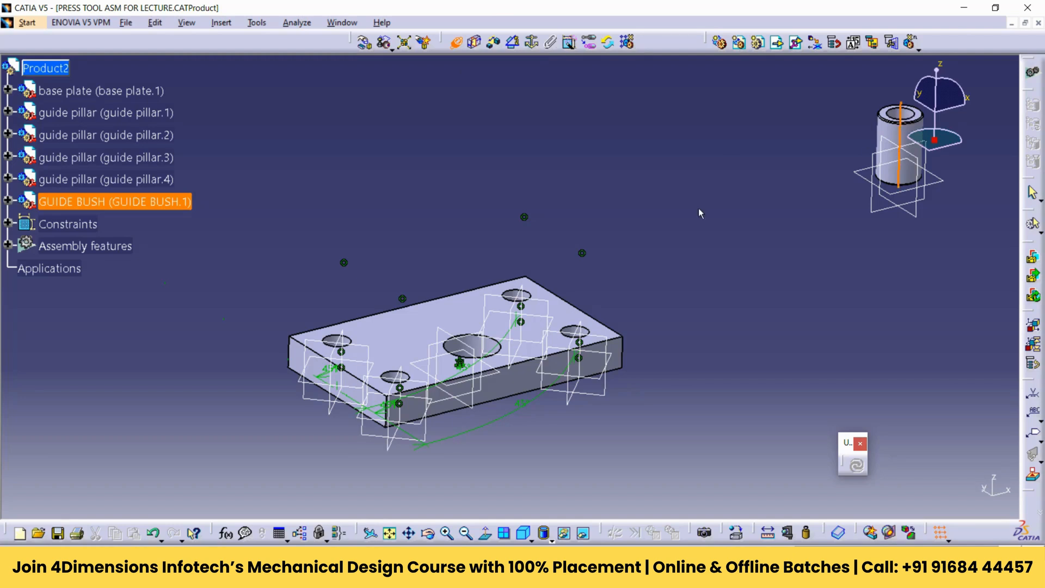
left_click(395, 374)
middle_click_drag(394, 373, 363, 343, "ctrl")
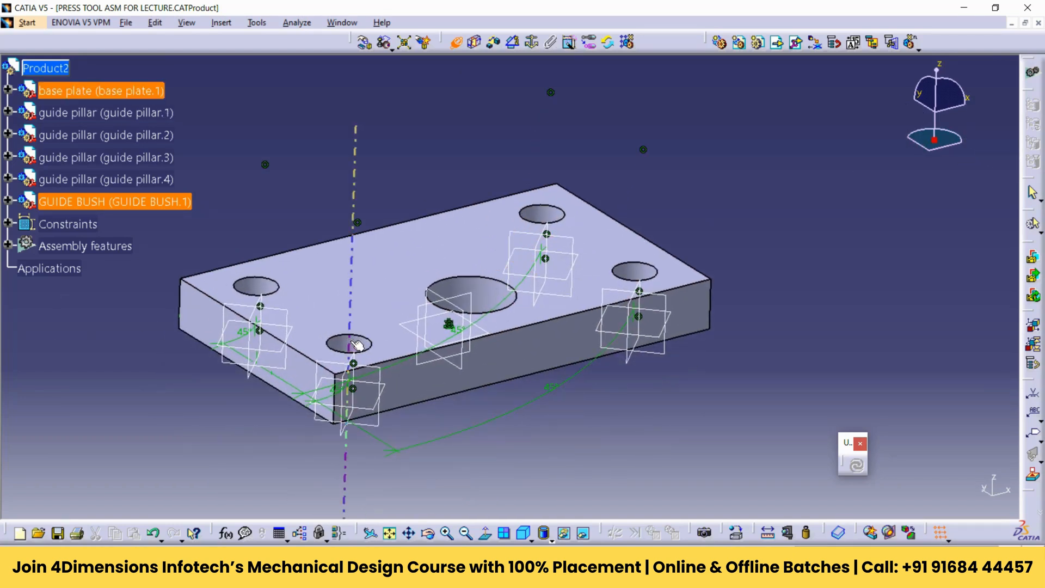
left_click(357, 344)
middle_click_drag(401, 222, 768, 223, "ctrl")
left_click(857, 467)
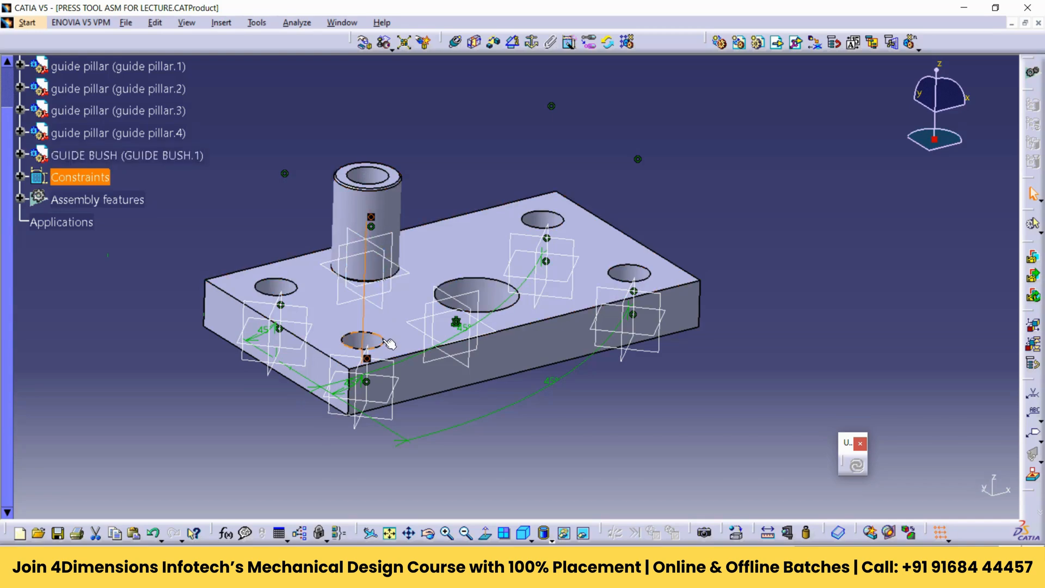
- Expand guide pillar.1 down to its PartBody and show the hidden Shaft.1 again
middle_click_drag(502, 121, 635, 75)
left_click(638, 121)
scroll(274, 211, "up", 2)
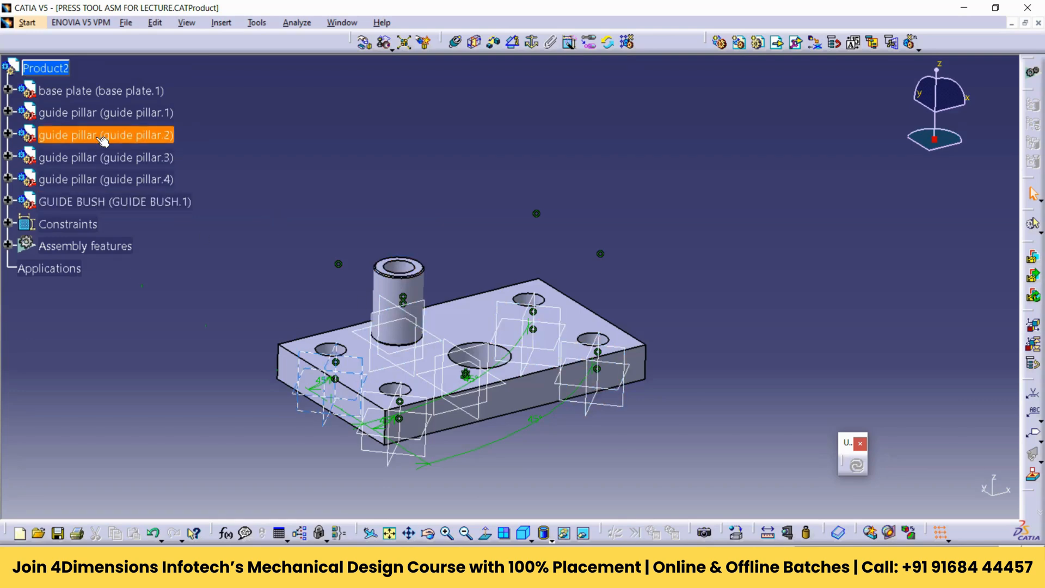
left_click(8, 112)
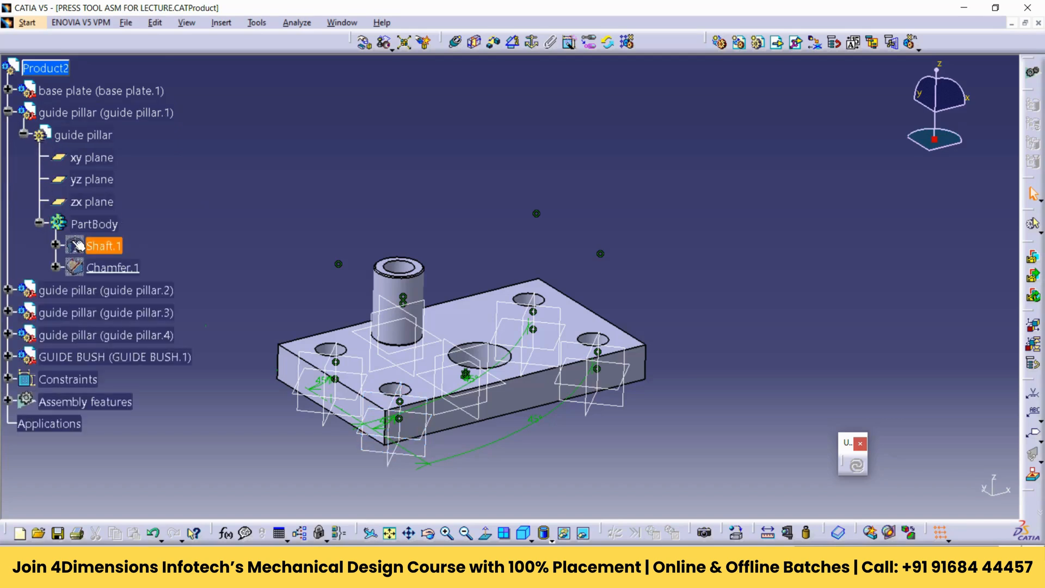
right_click(116, 248)
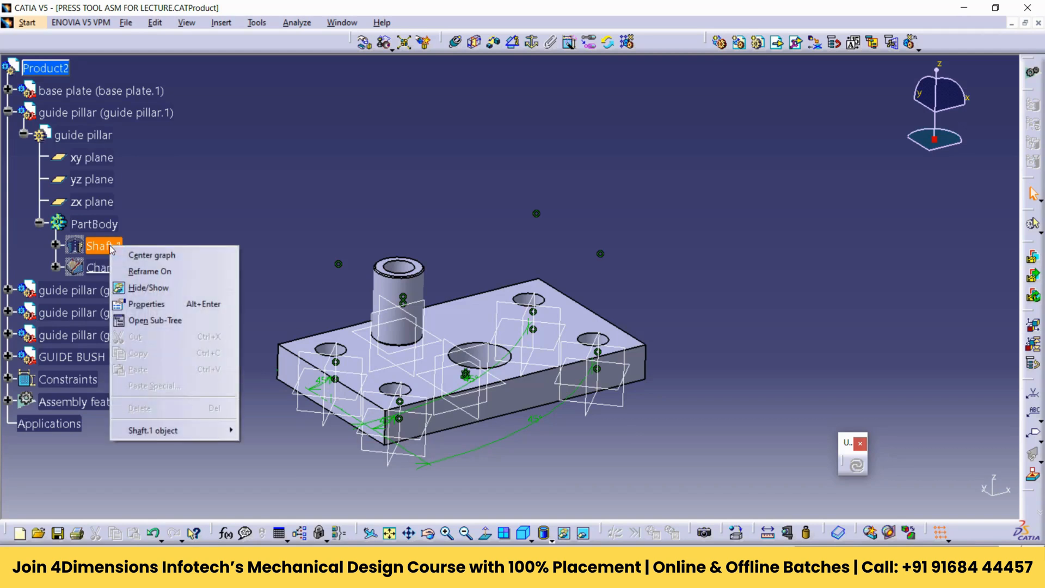
left_click(140, 290)
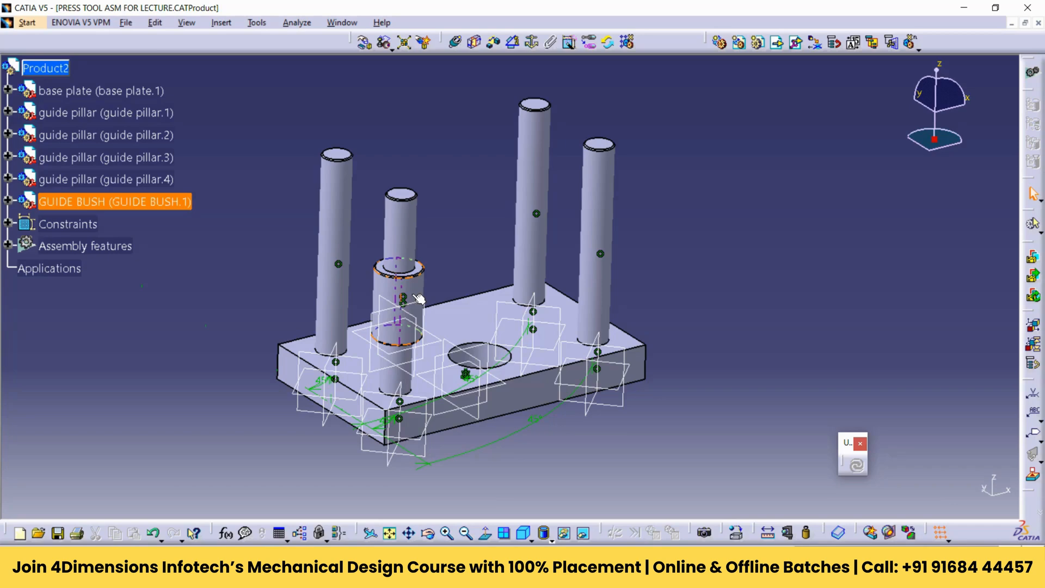
- Switch to the Press_Tool_Assembly PDF, examine the guide bush position on the pillar in Figure 1, and return to CATIA
key("alt+Tab")
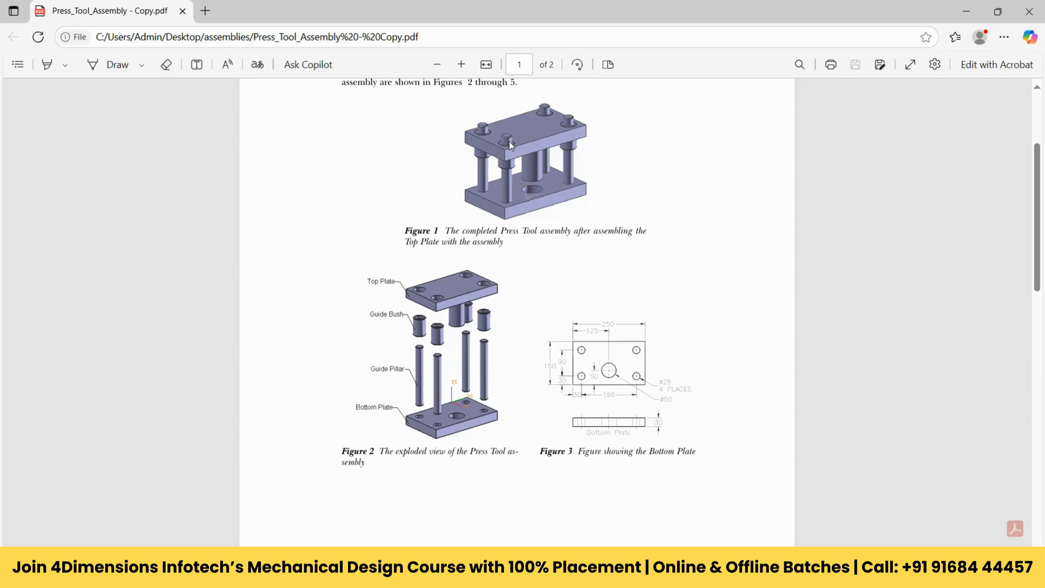
scroll(527, 134, "up", 6, "ctrl")
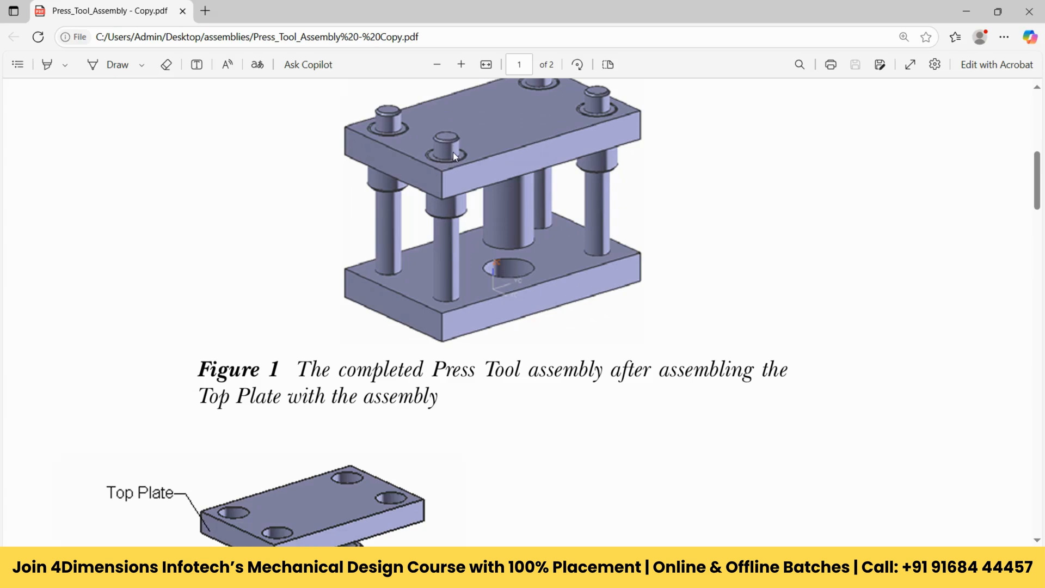
key("alt+Tab")
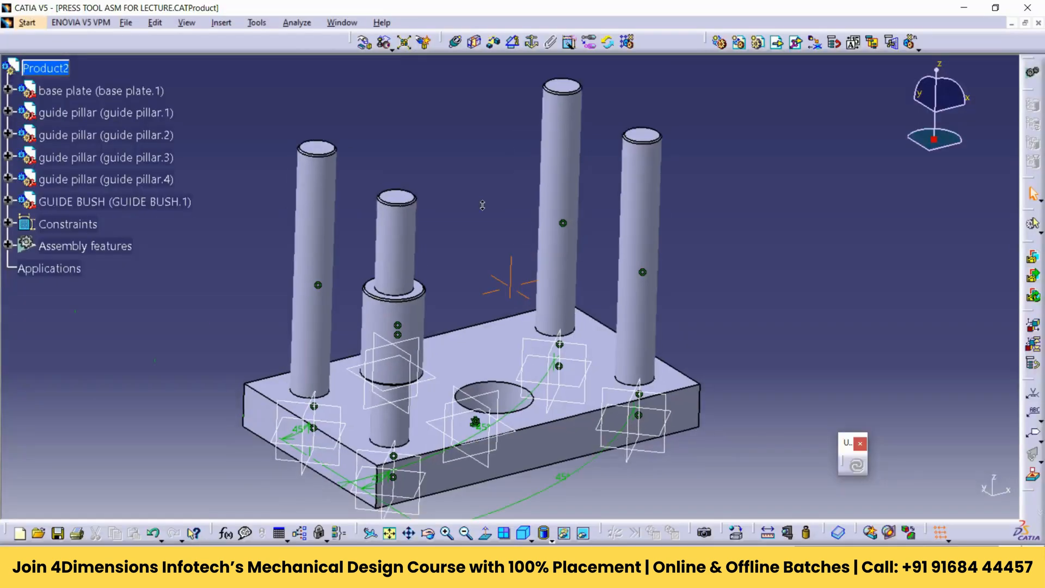
left_click(496, 44)
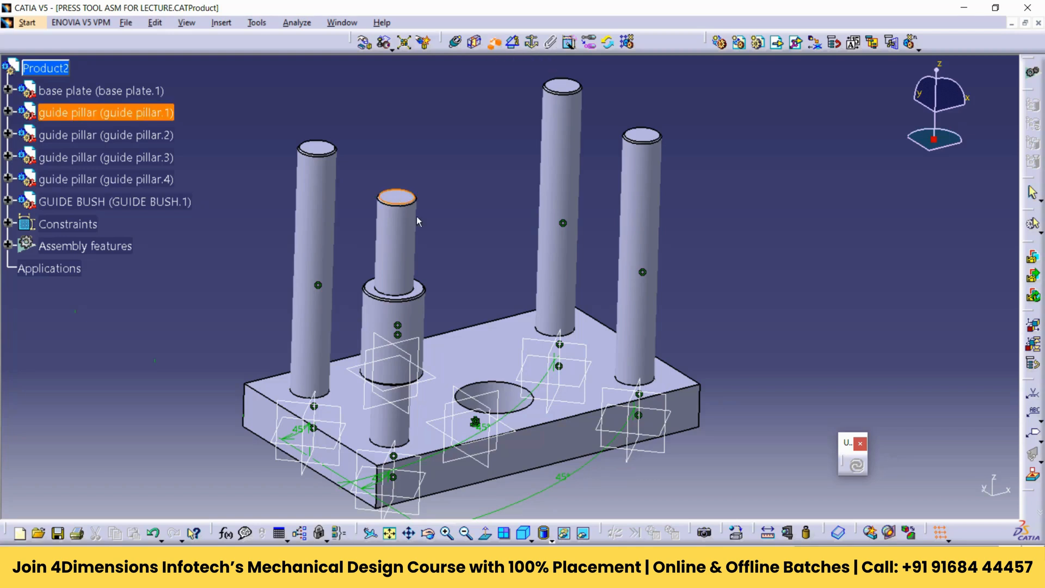
left_click(424, 293)
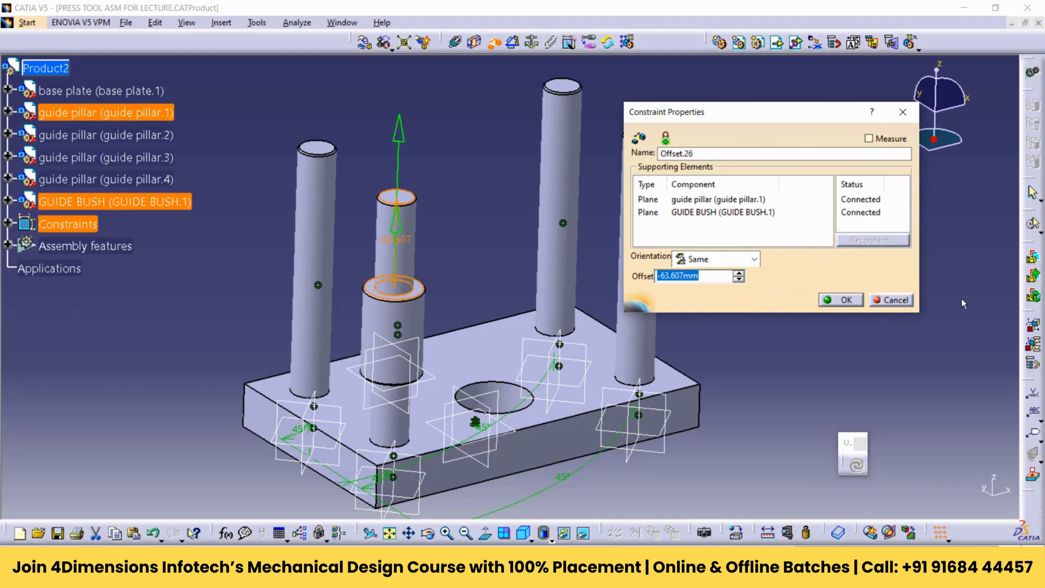
left_click(906, 297)
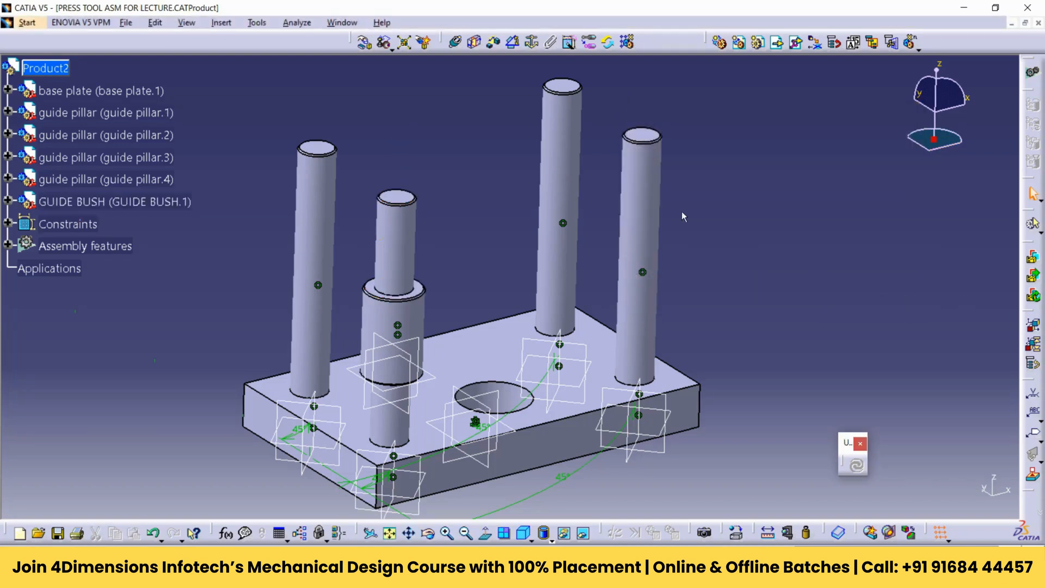
- Add a 20 mm offset constraint from the guide bush's top face to guide pillar.1's top face and update the assembly
left_click(495, 46)
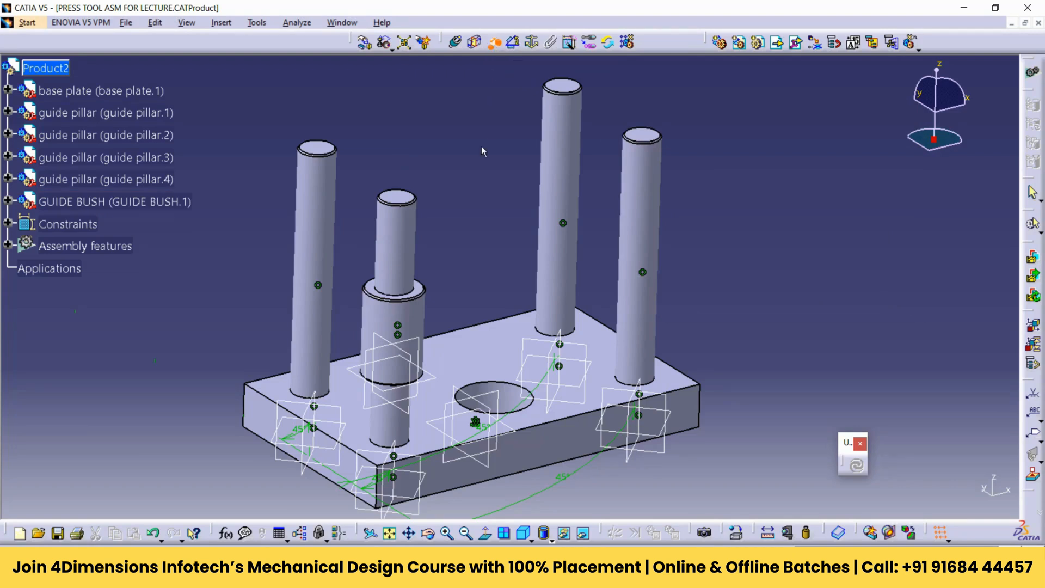
left_click(428, 293)
left_click(409, 197)
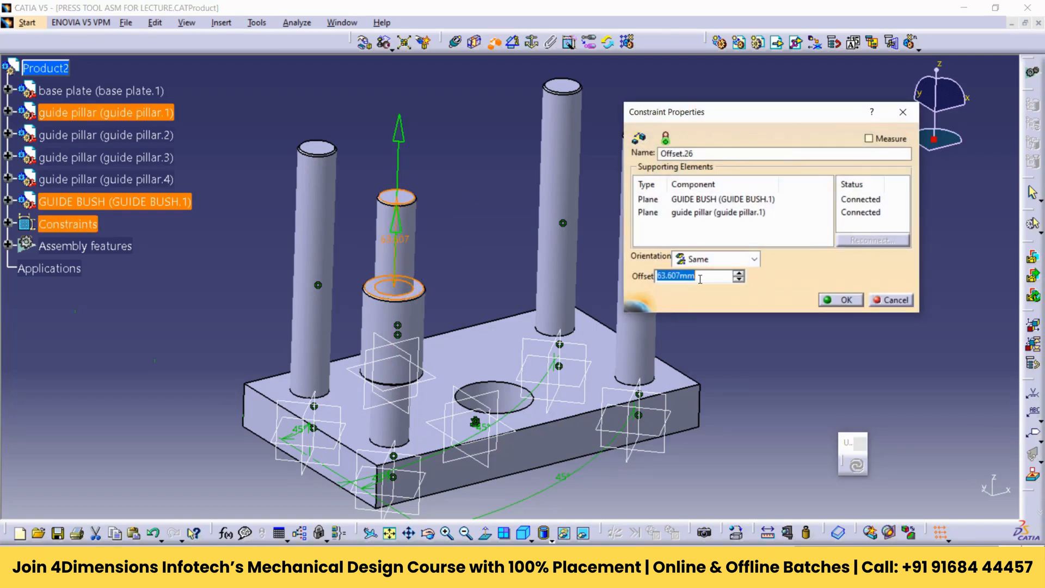
mouse_move(701, 279)
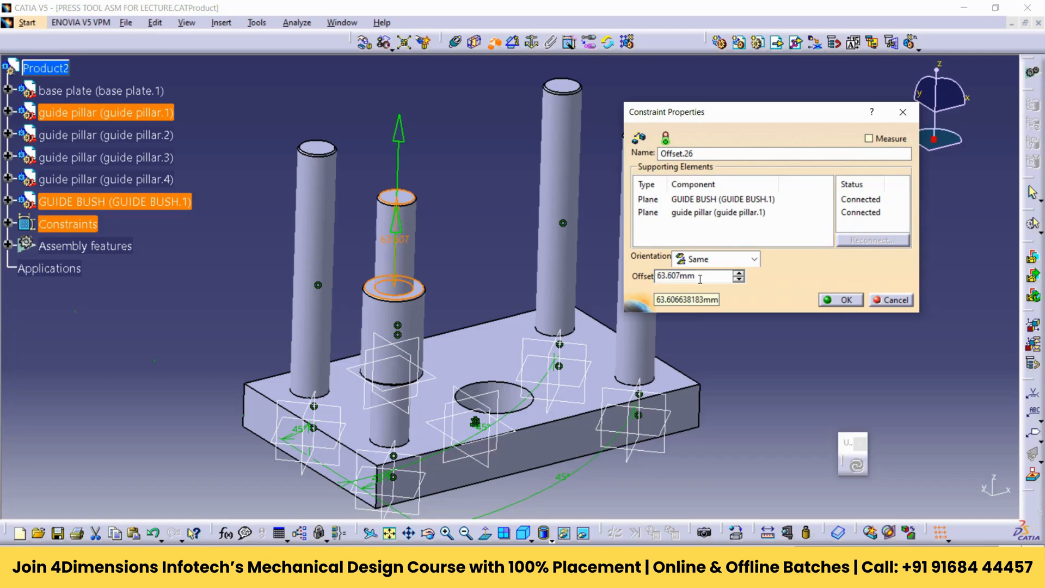
type("20")
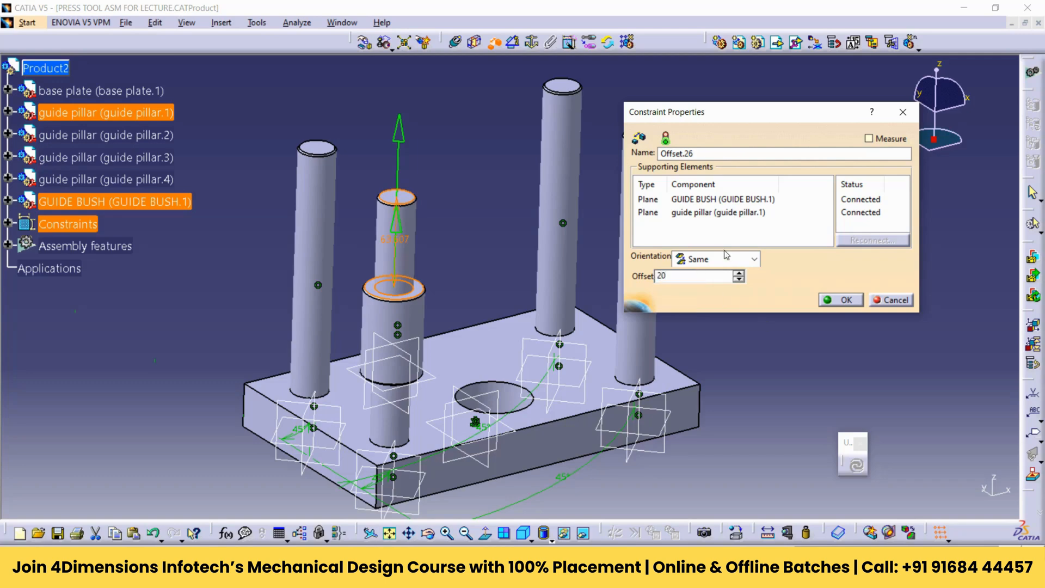
left_click(841, 300)
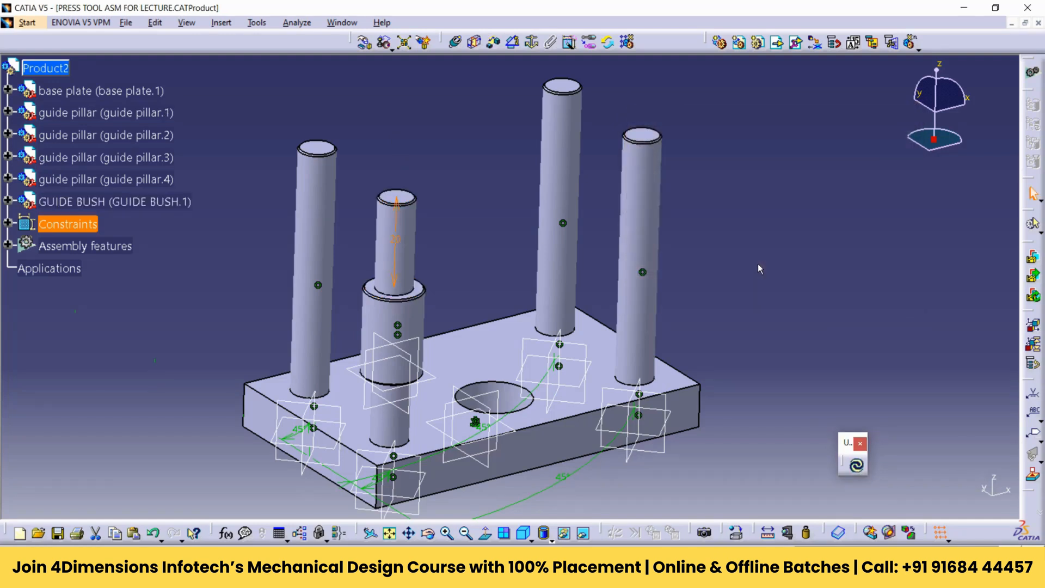
left_click(857, 468)
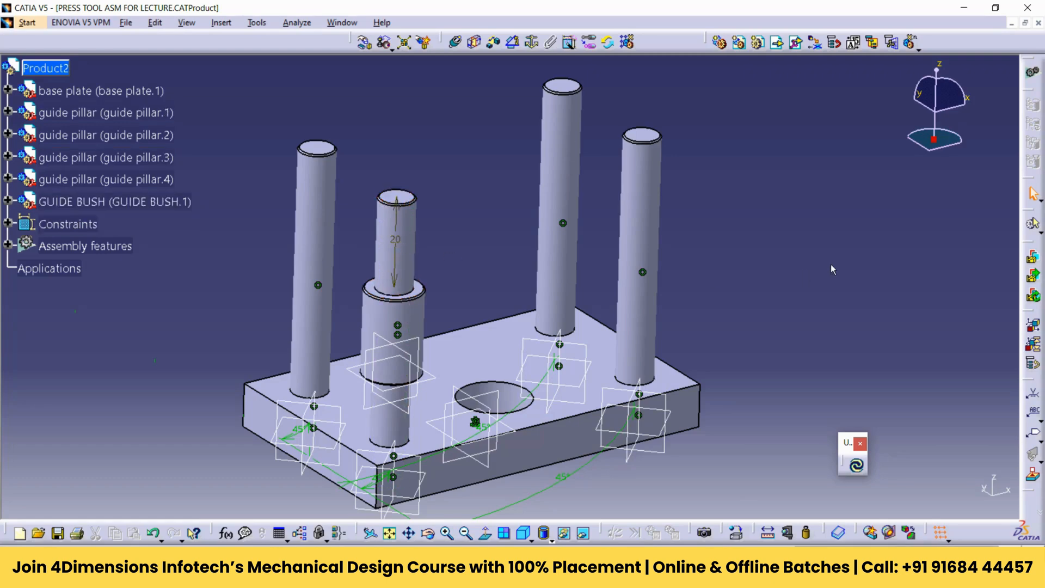
left_click(858, 467)
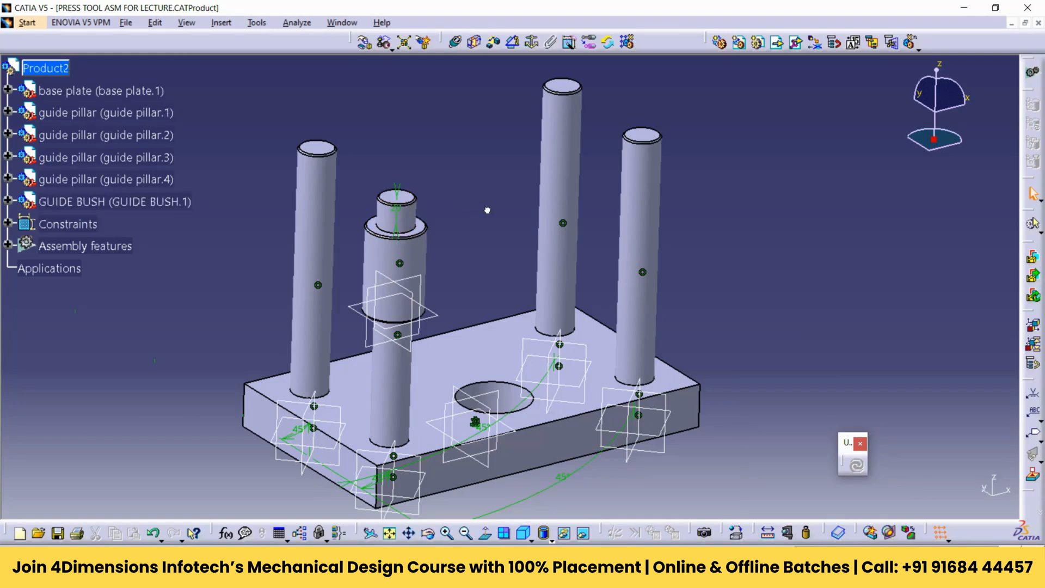
- Check the remaining degrees of freedom of GUIDE BUSH.1 with the component analysis
middle_click_drag(487, 210, 449, 253)
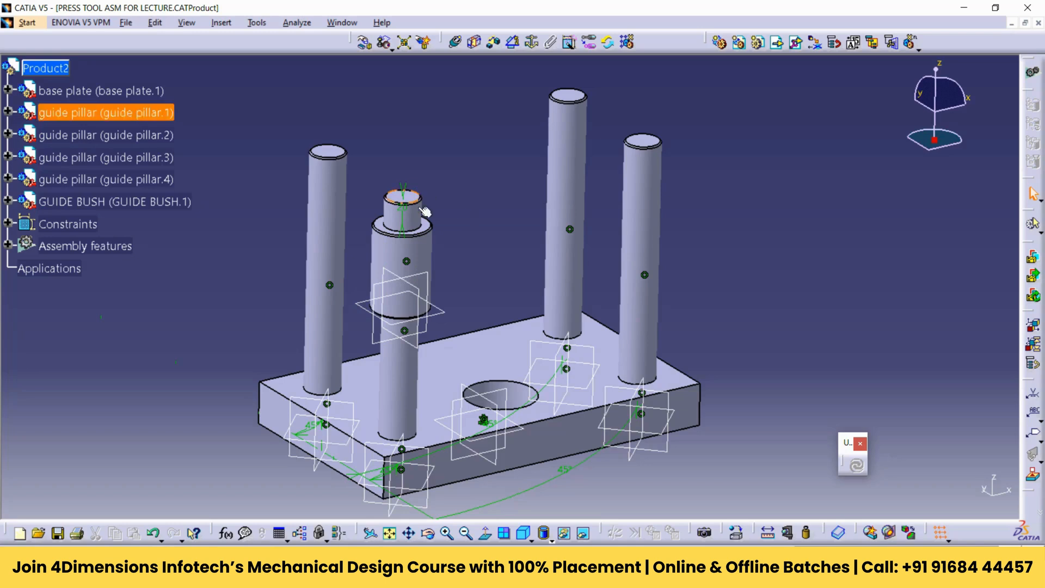
right_click(101, 205)
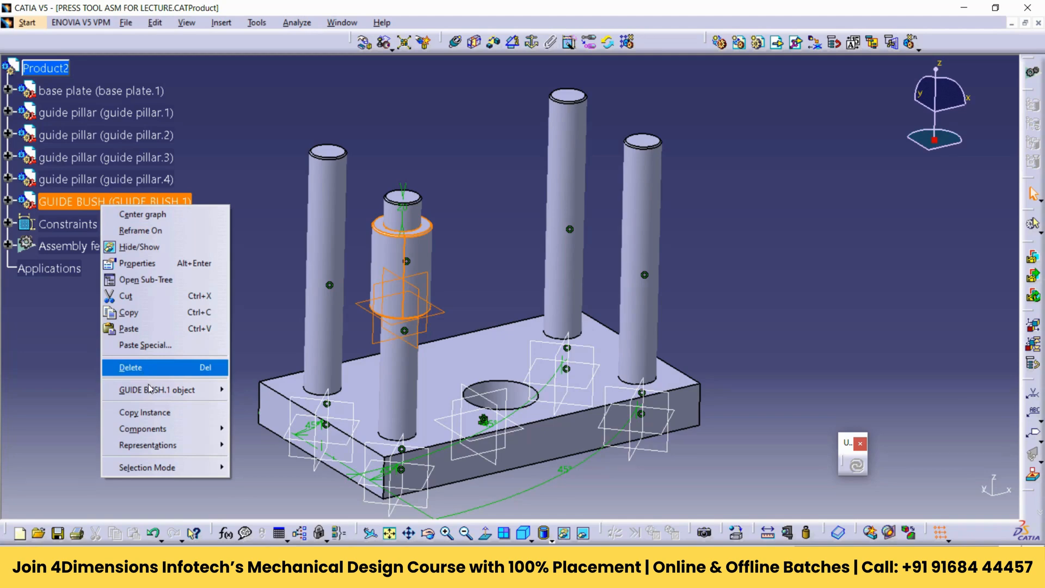
mouse_move(150, 390)
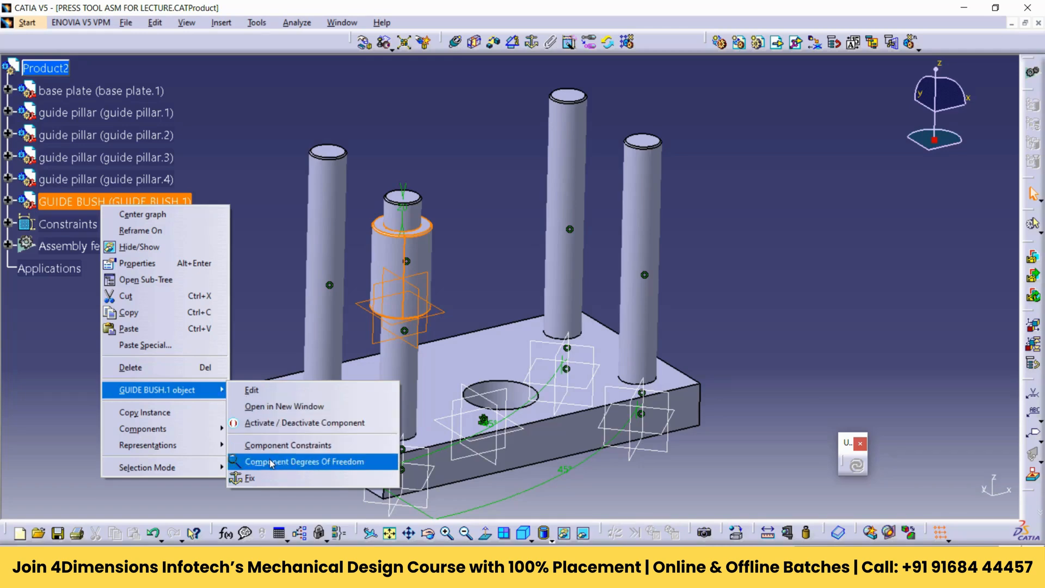
left_click(302, 465)
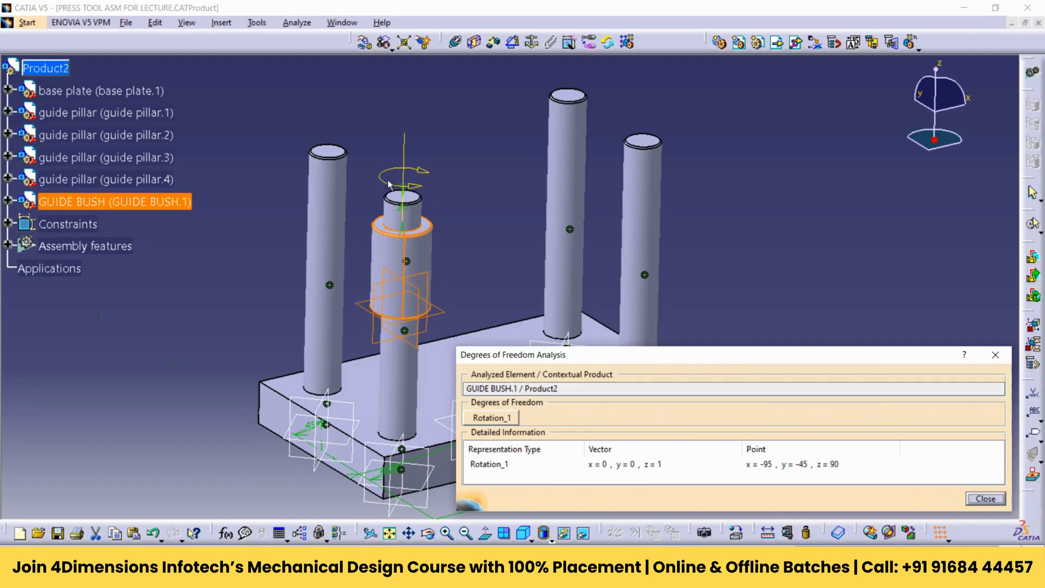
key("Escape")
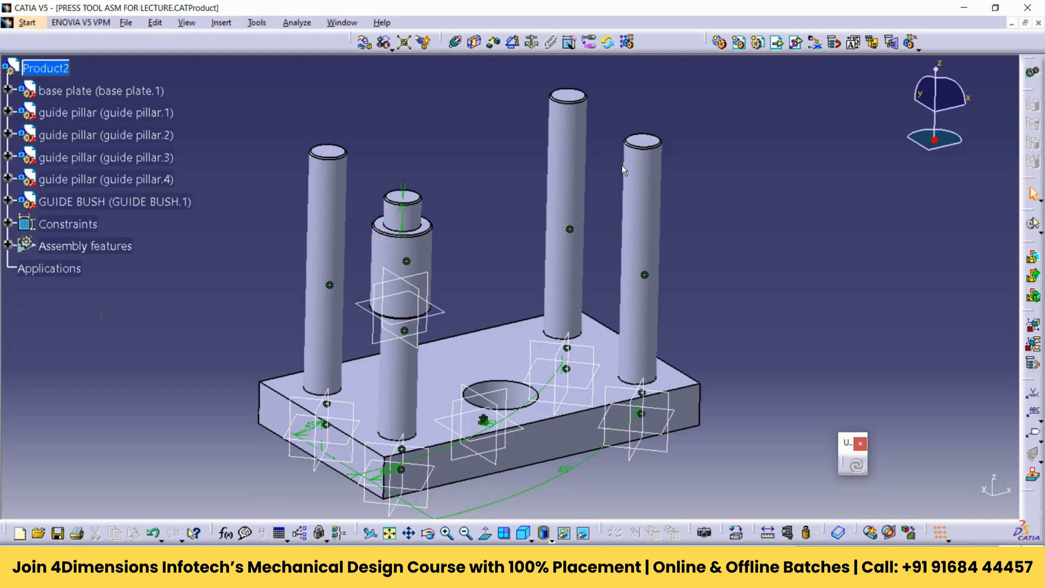
- Constrain a vertical reference plane of the guide bush parallel to guide pillar.1's vertical plane, with Same orientation
middle_click_drag(622, 165, 479, 263)
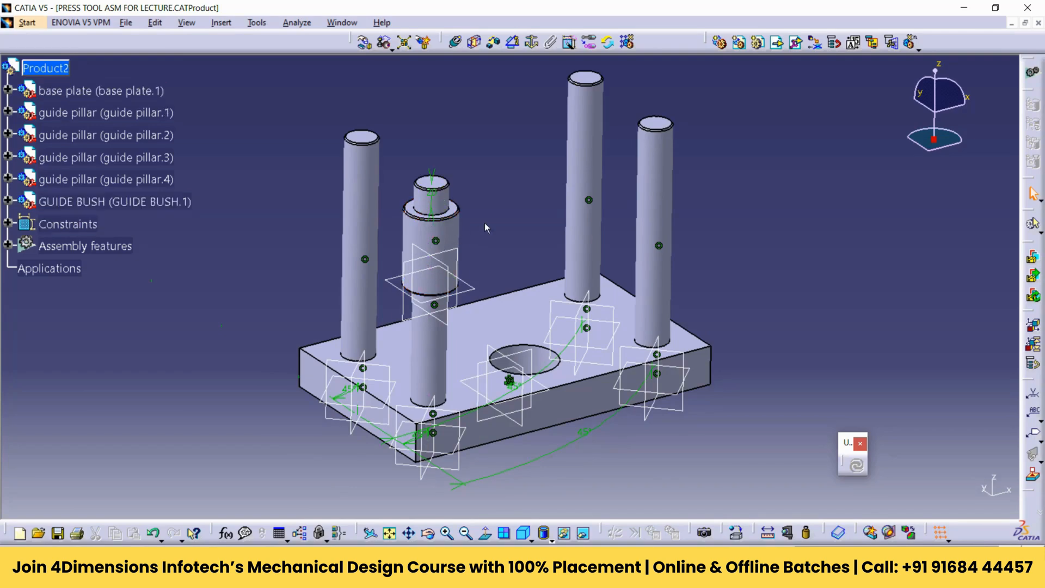
left_click(514, 43)
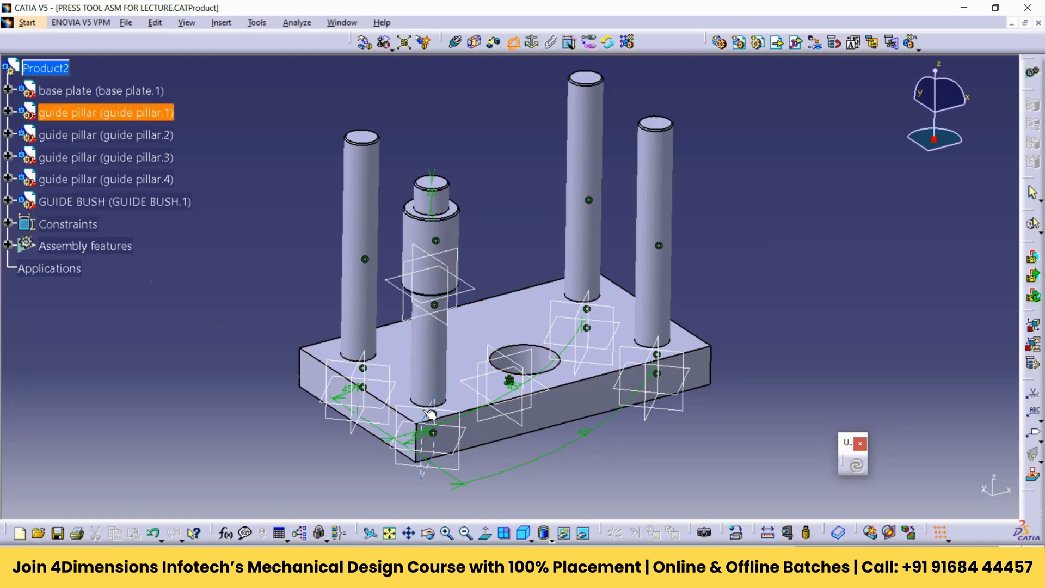
left_click(428, 253)
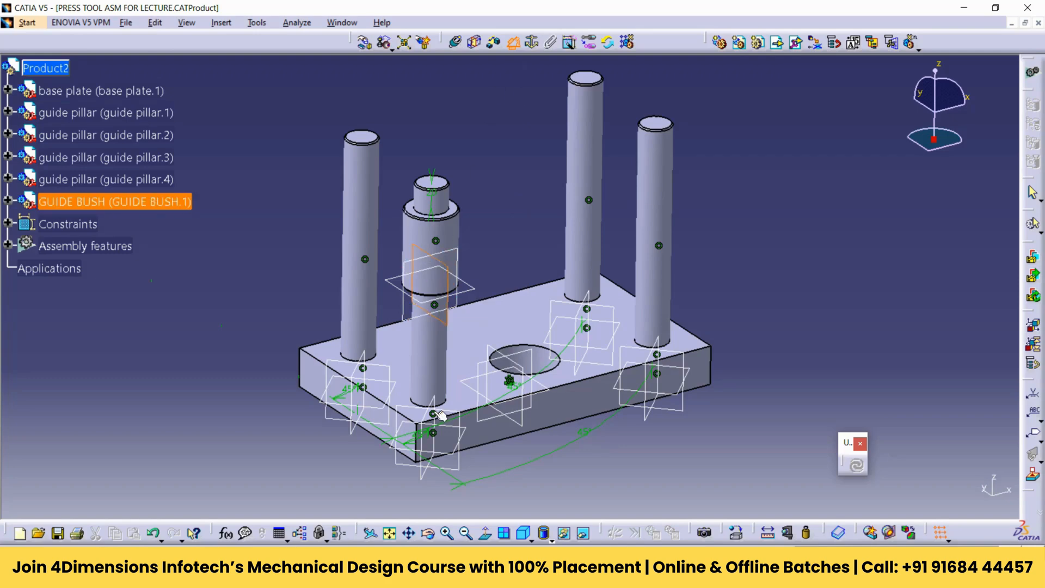
left_click(430, 420)
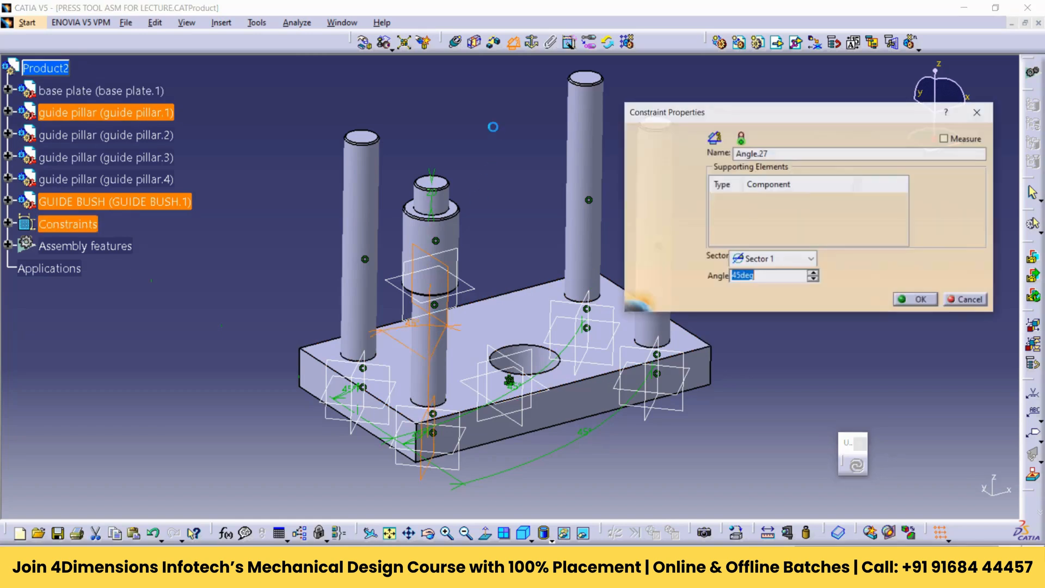
left_click(663, 155)
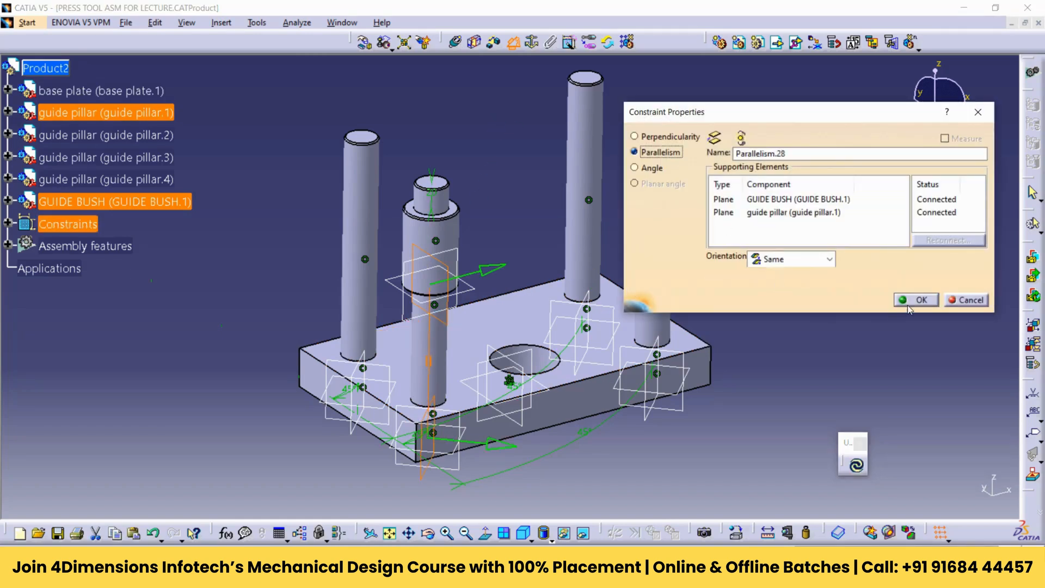
left_click(935, 302)
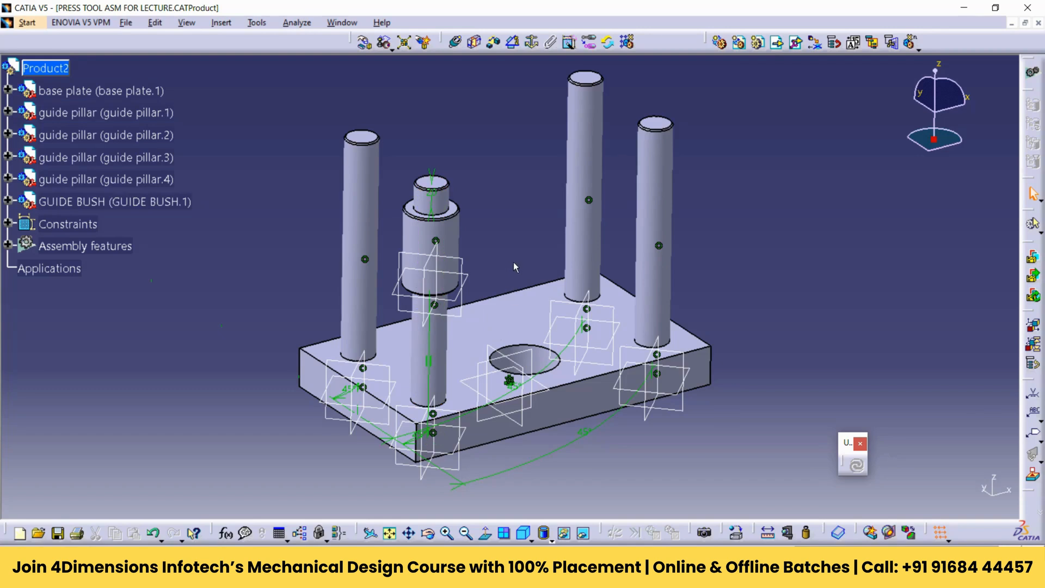
- Analyze GUIDE BUSH.1's degrees of freedom again with the parallelism constraint in place
middle_click_drag(514, 263, 512, 267)
right_click(147, 208)
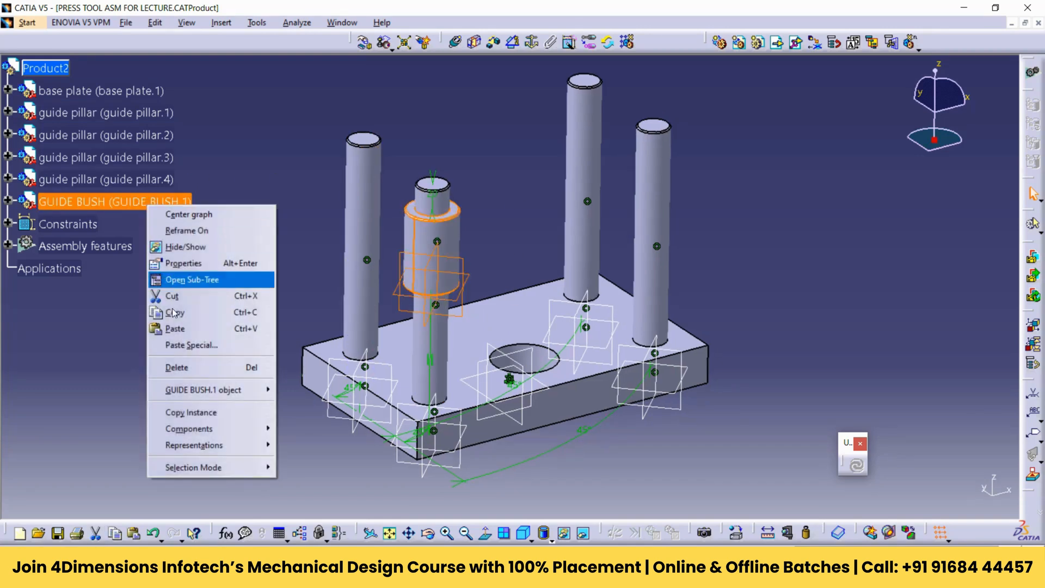
left_click(326, 435)
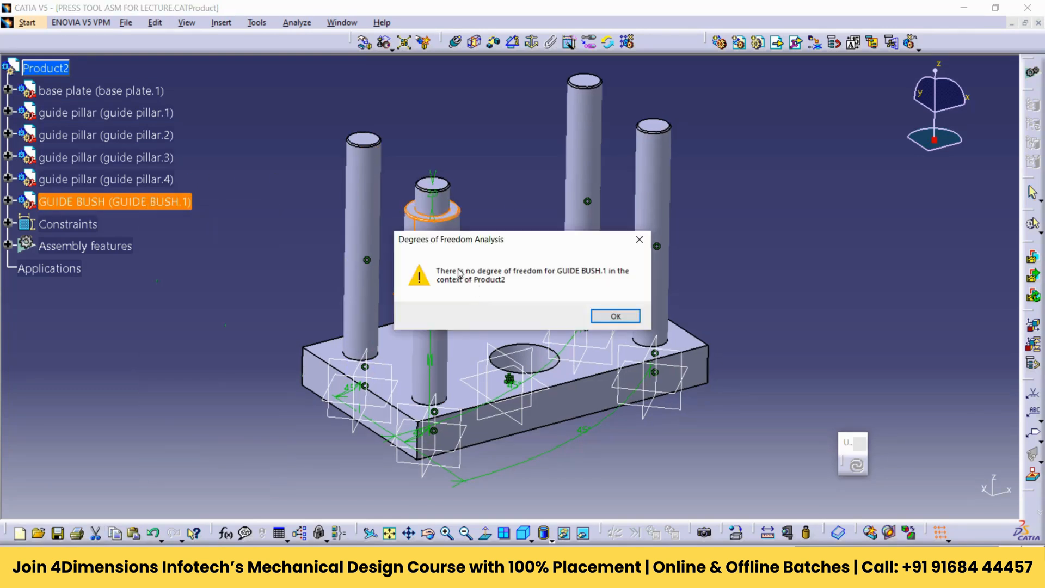
left_click(615, 316)
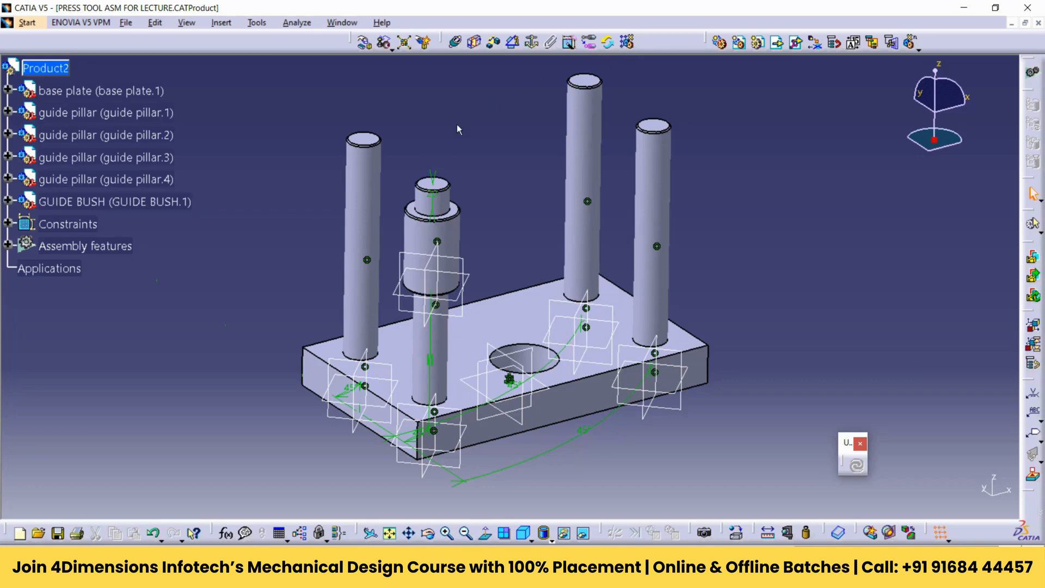
- Instantiate GUIDE BUSH.1 on the base plate's RectPattern.1, positioned by generated constraints
left_click(8, 88)
left_click(112, 268)
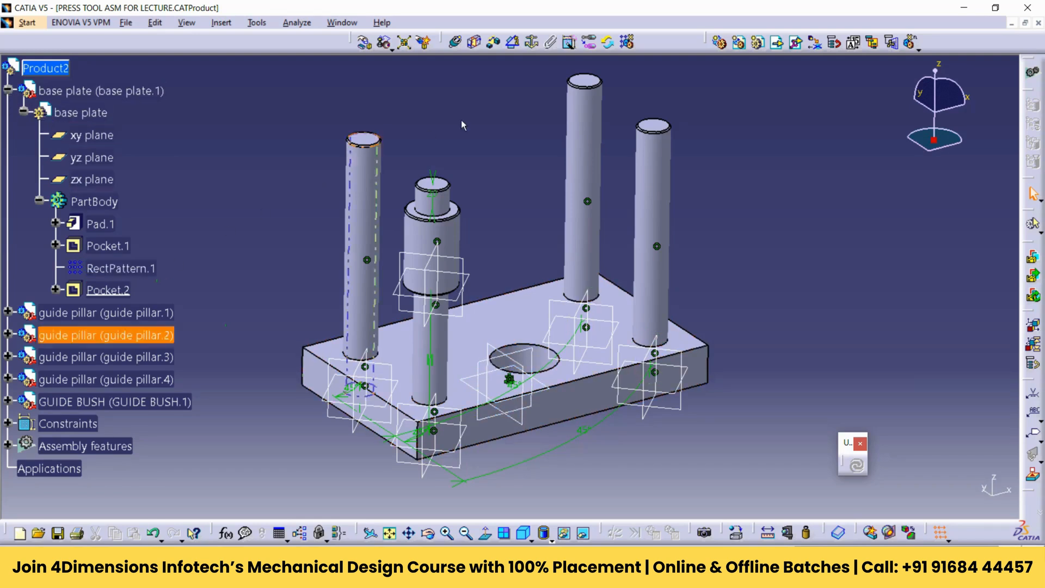
left_click(627, 42)
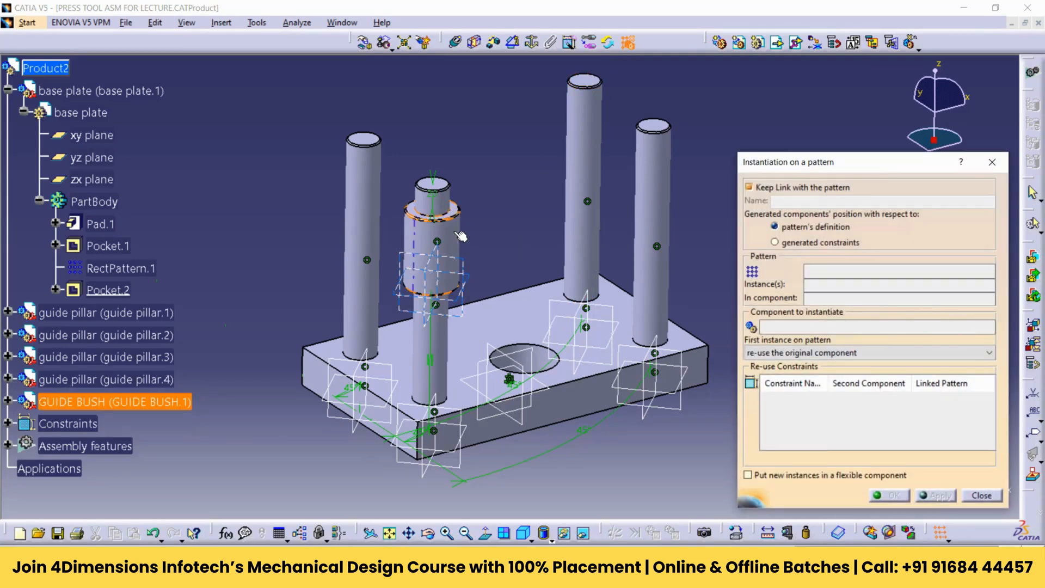
left_click(460, 235)
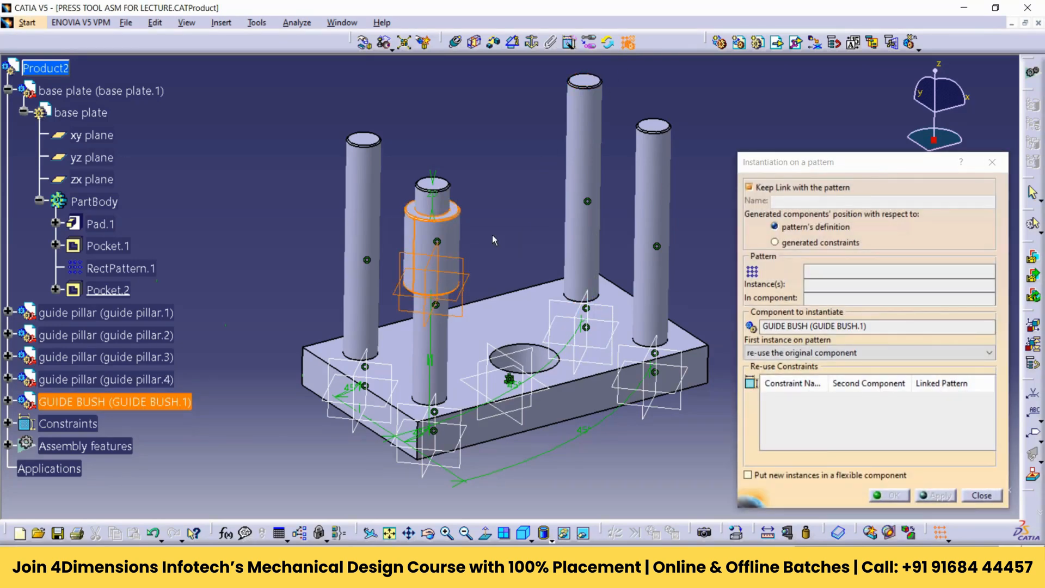
left_click(125, 269)
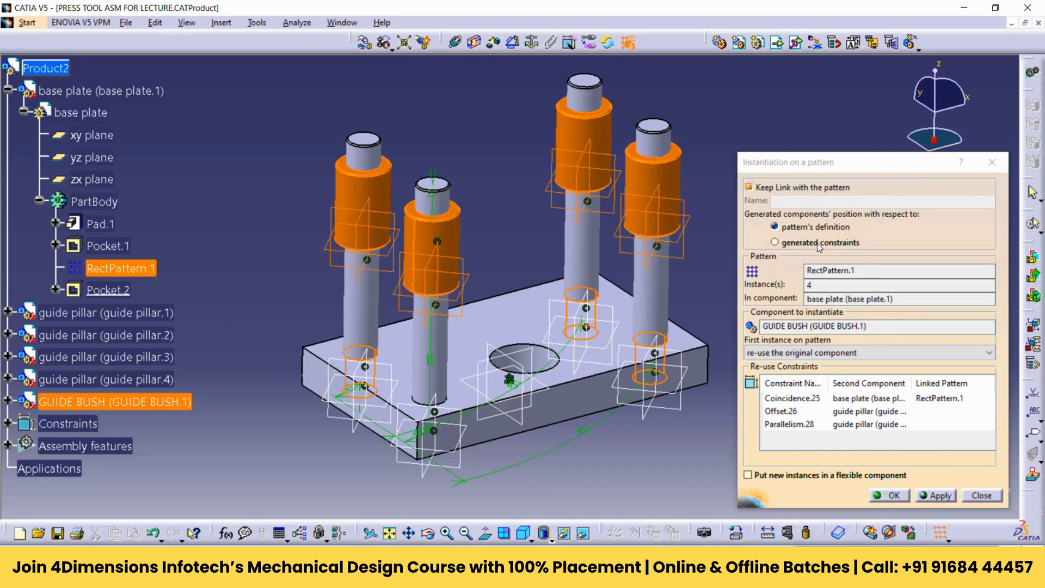
left_click(798, 247)
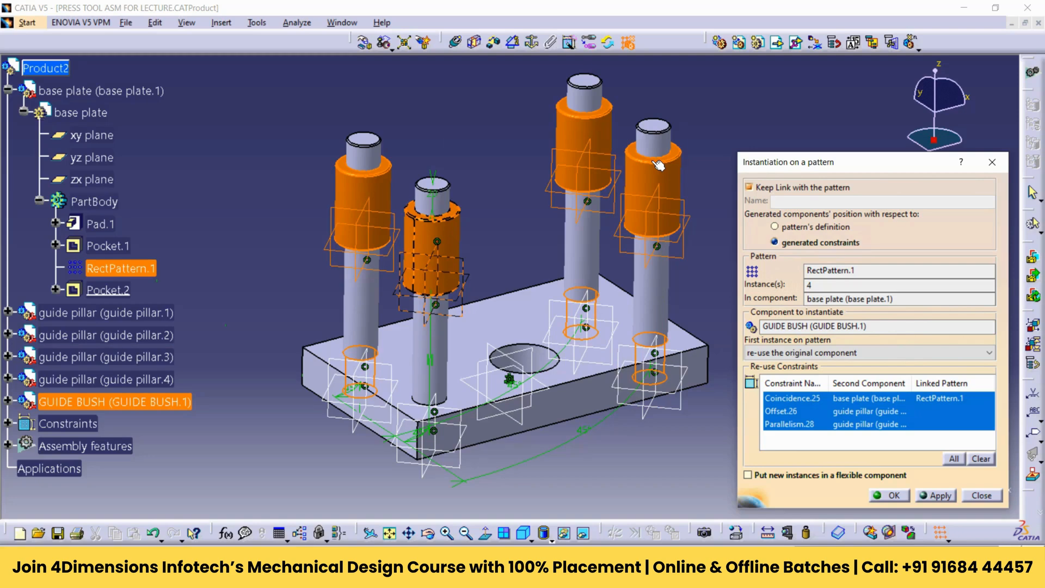
left_click(871, 497)
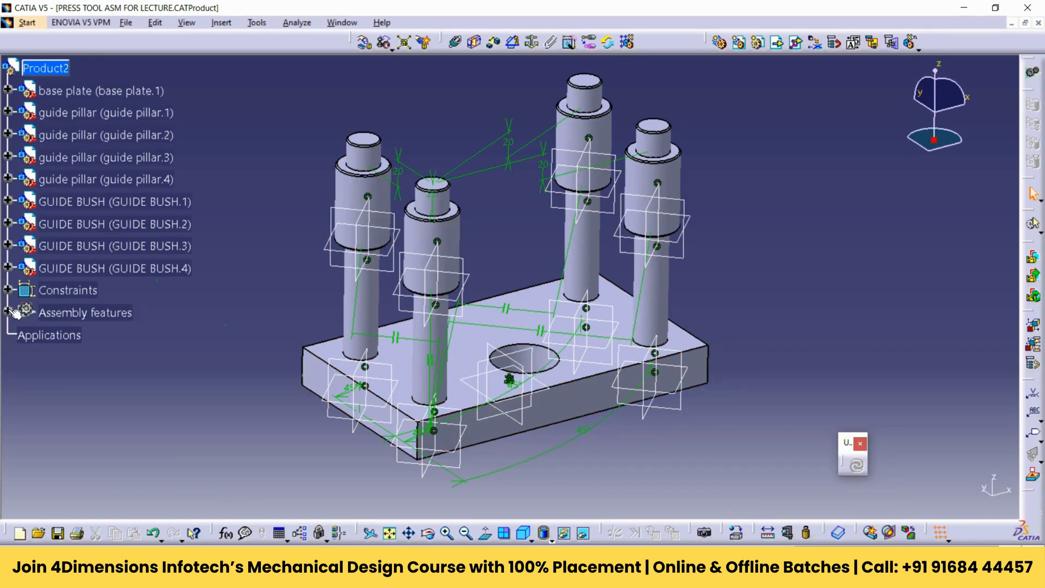
- Delete Reused Rectangular Pattern.2, which holds the patterned guide bushes, from the assembly features
left_click(8, 312)
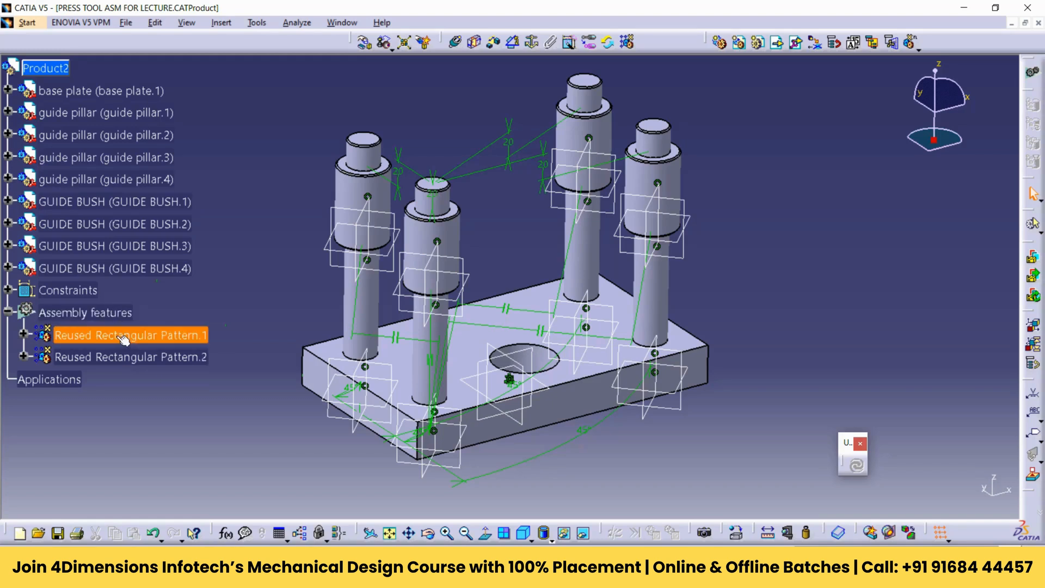
left_click(9, 313)
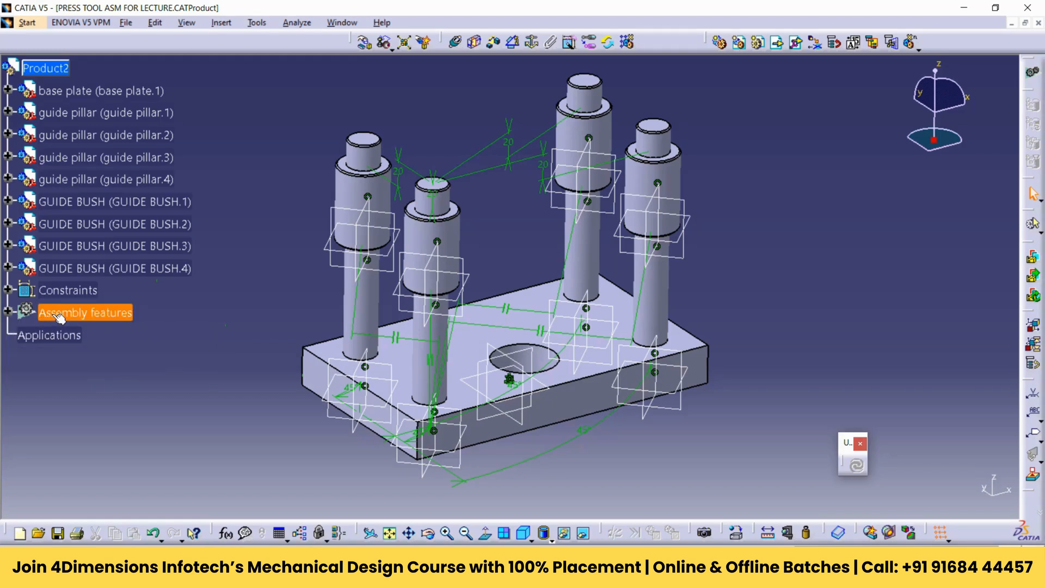
left_click(8, 312)
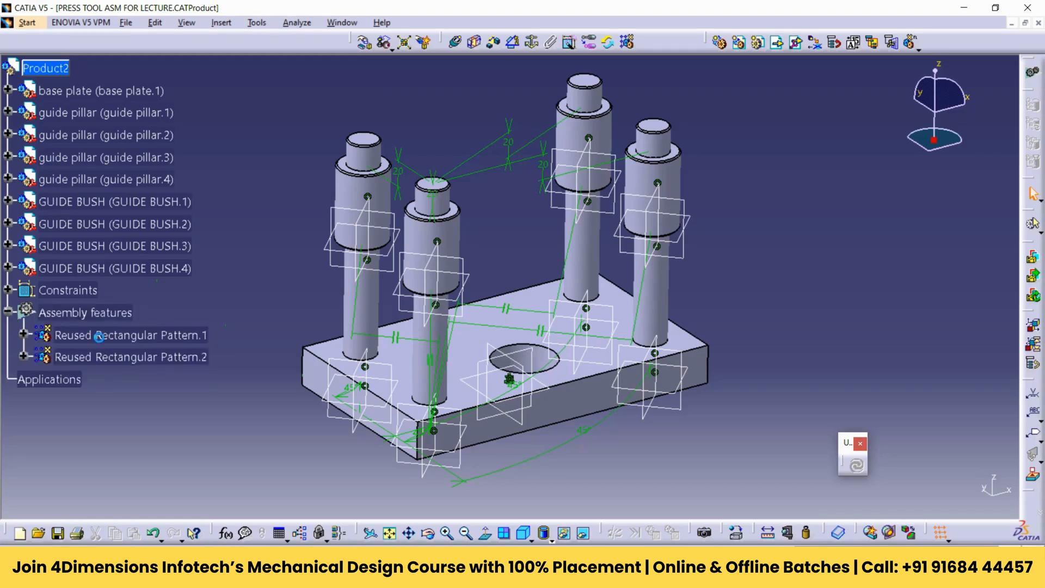
right_click(123, 357)
left_click(161, 517)
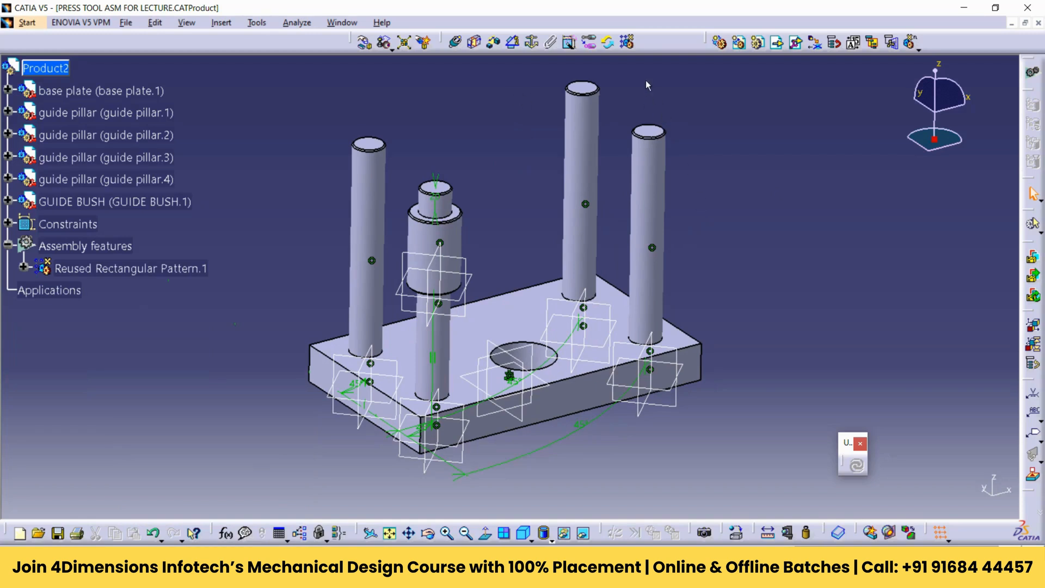
- Reuse the base plate's RectPattern.1 to instantiate GUIDE BUSH.1 on all pillars, using generated constraints and re-using all its constraints
left_click(7, 90)
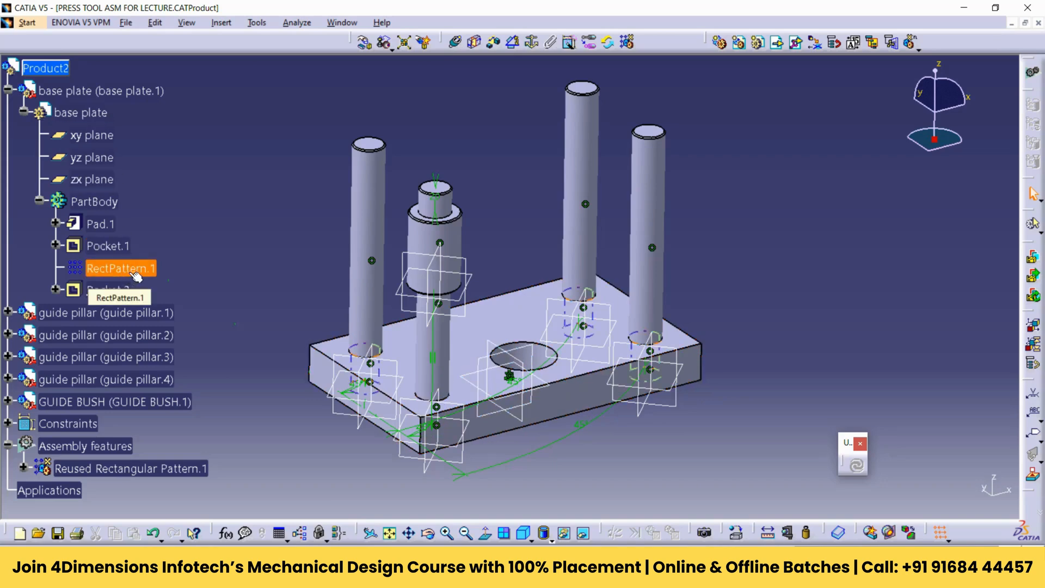
left_click(628, 43)
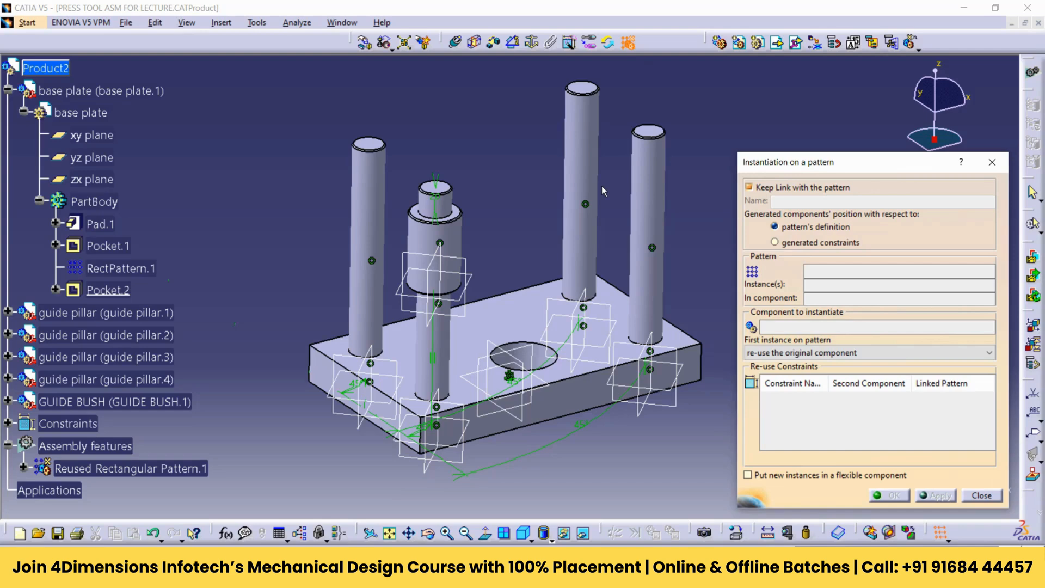
left_click(461, 238)
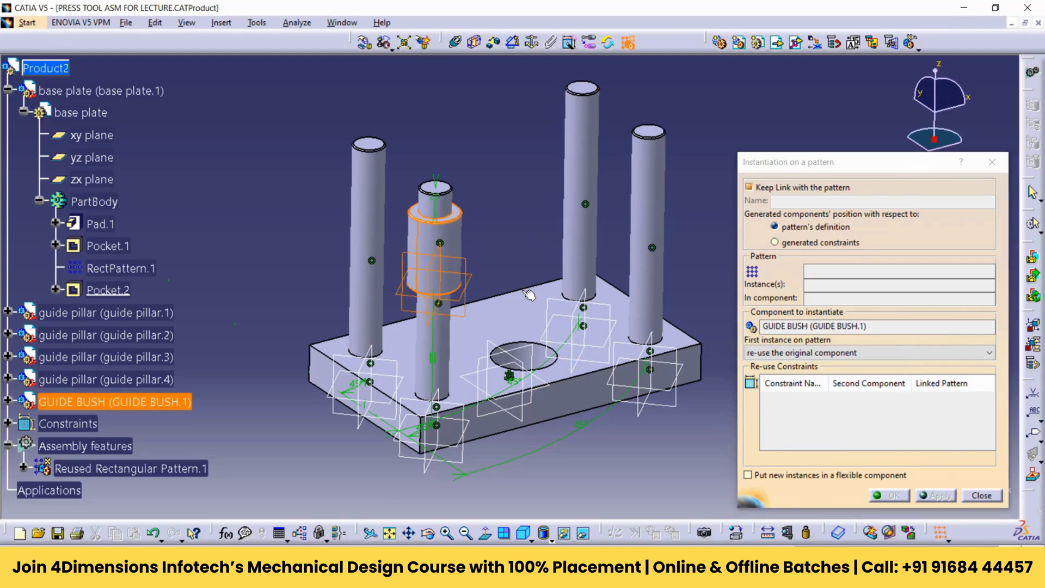
left_click(124, 270)
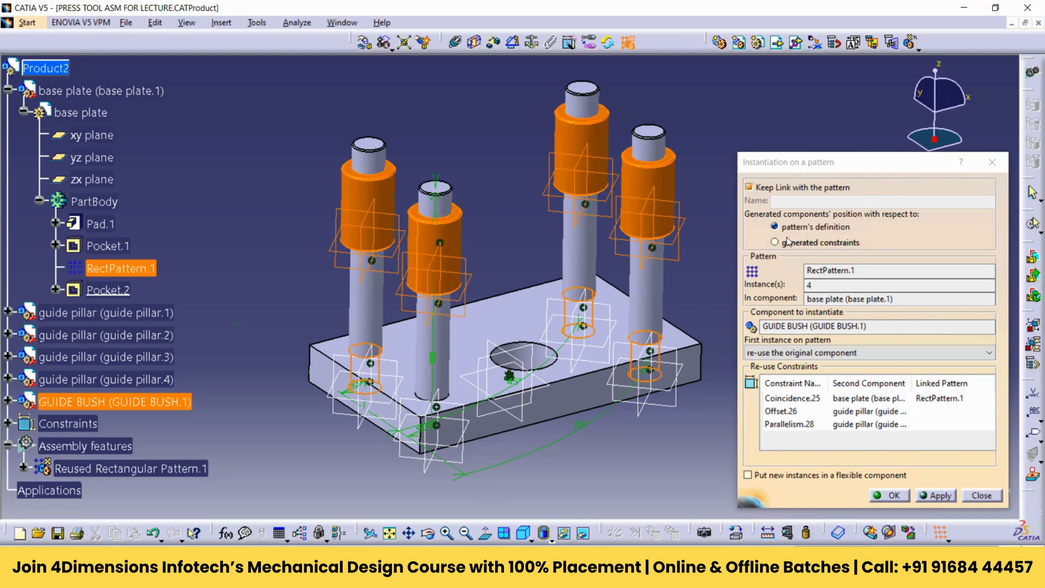
left_click(817, 243)
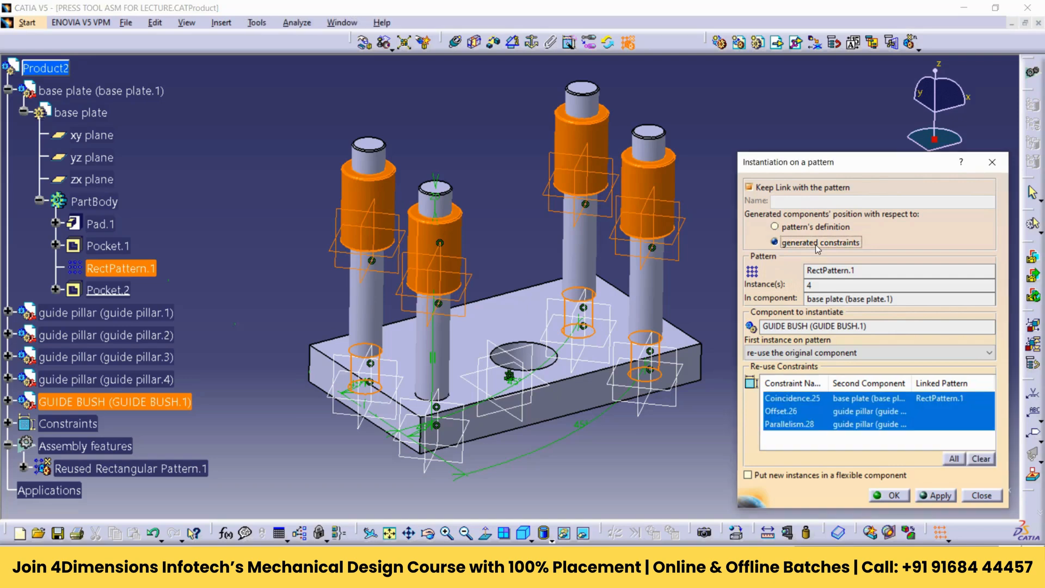
left_click(940, 496)
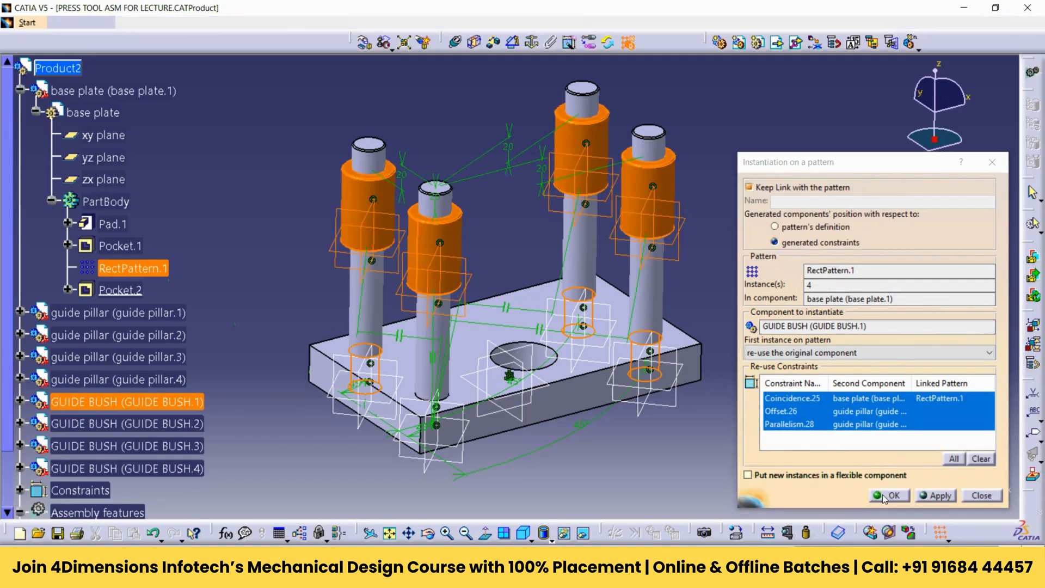
left_click(884, 496)
left_click(20, 90)
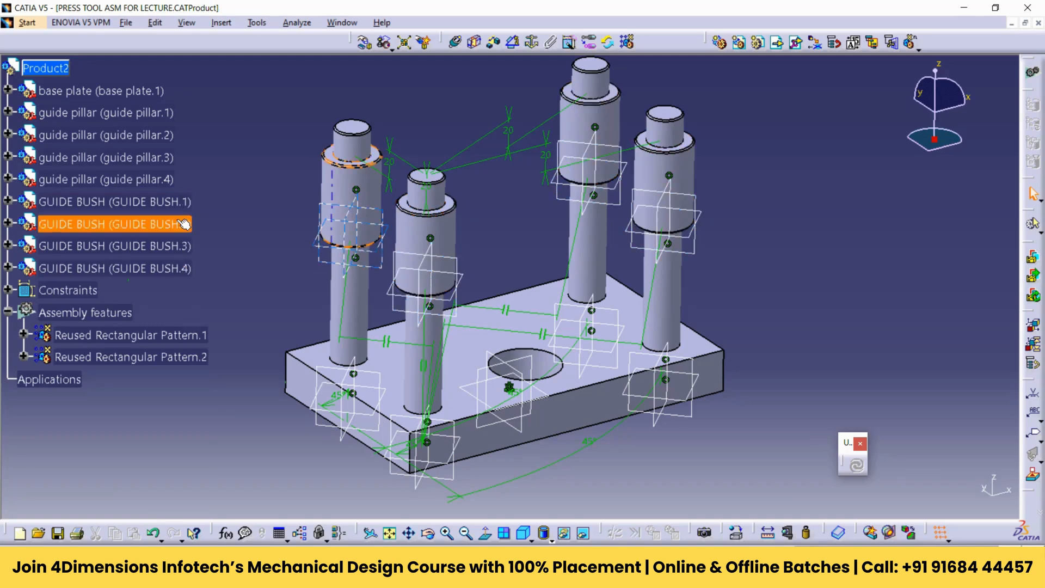
- Check the degrees of freedom of the patterned GUIDE BUSH.4
right_click(178, 268)
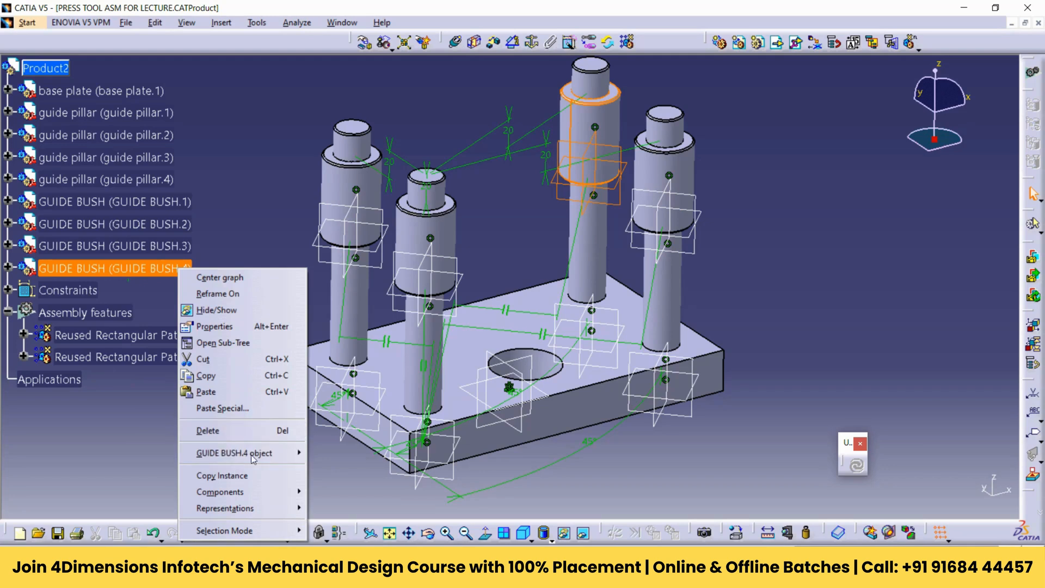
mouse_move(245, 453)
left_click(376, 525)
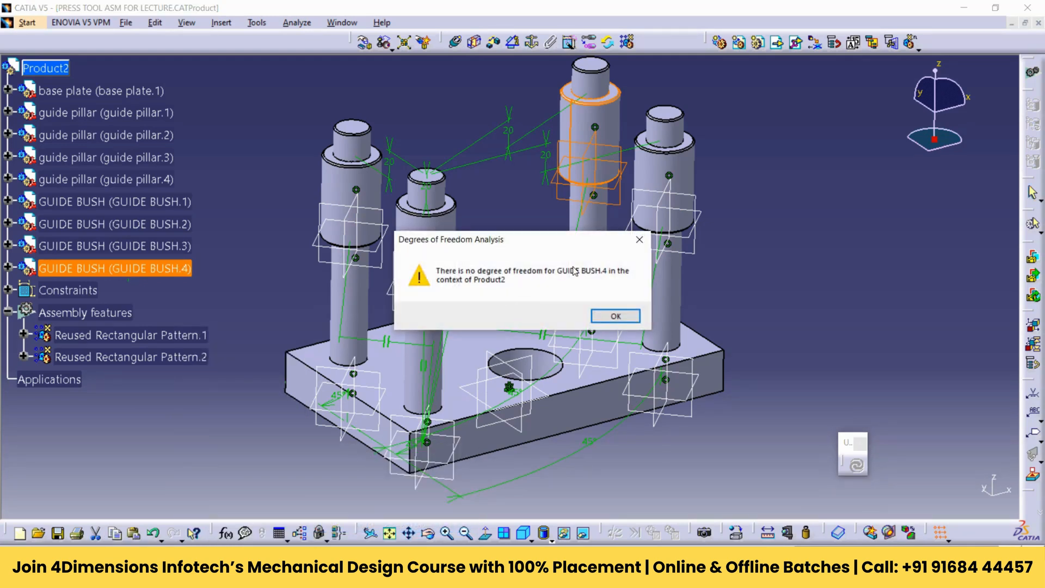
left_click(616, 316)
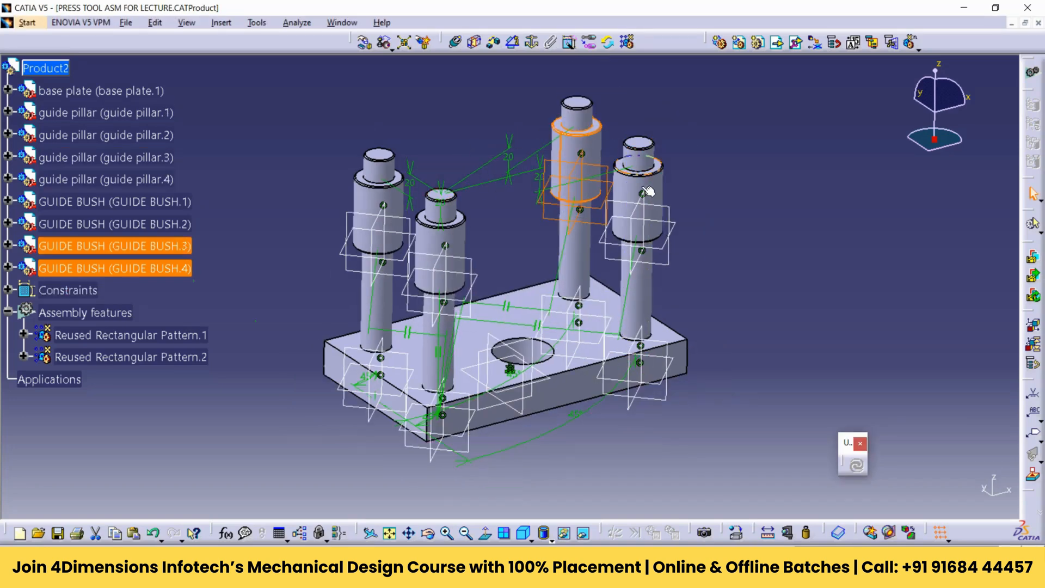
middle_click_drag(792, 154, 778, 198)
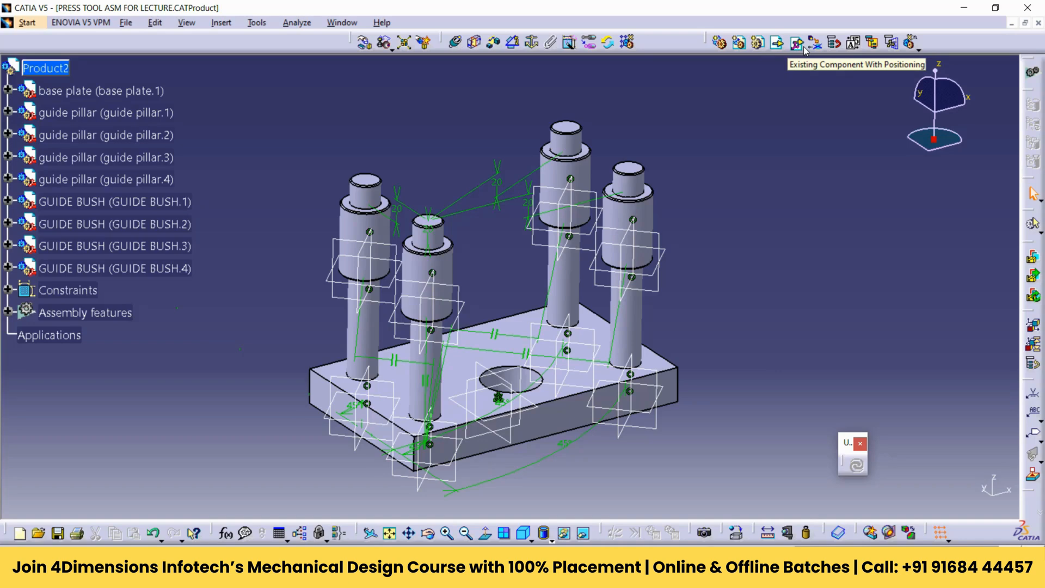
left_click(797, 44)
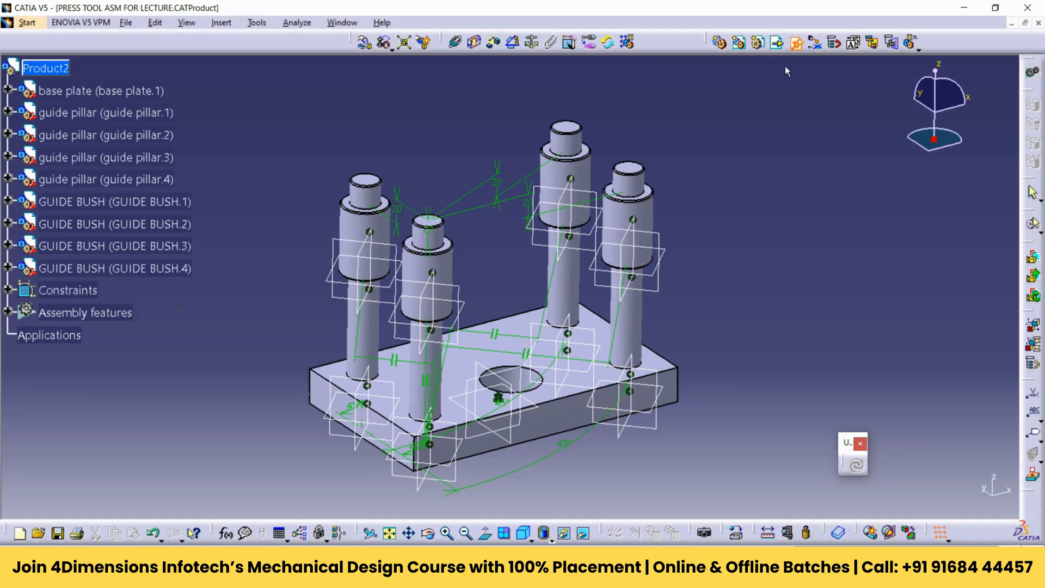
left_click(56, 69)
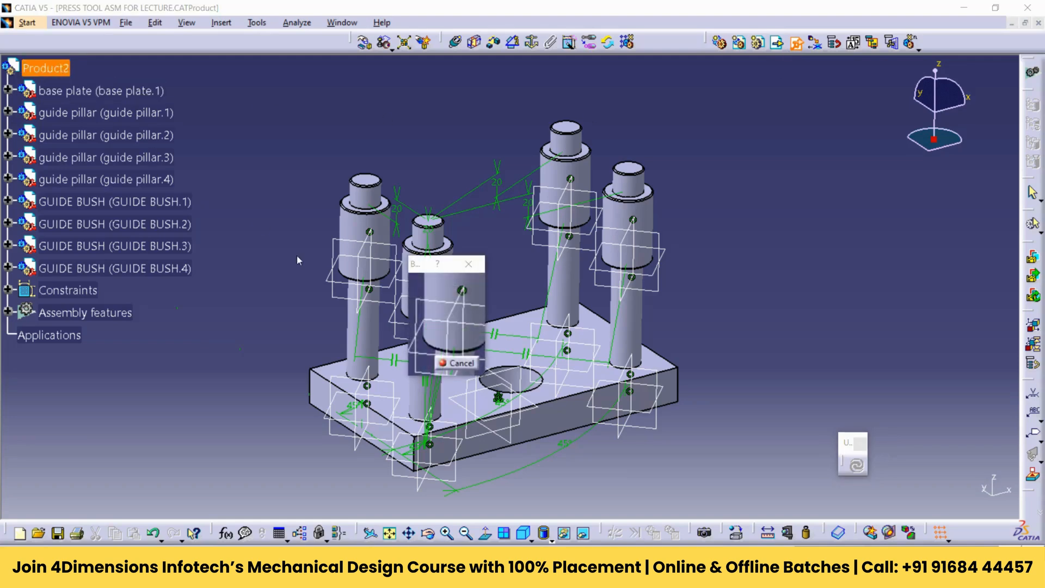
left_click(697, 377)
left_click(805, 519)
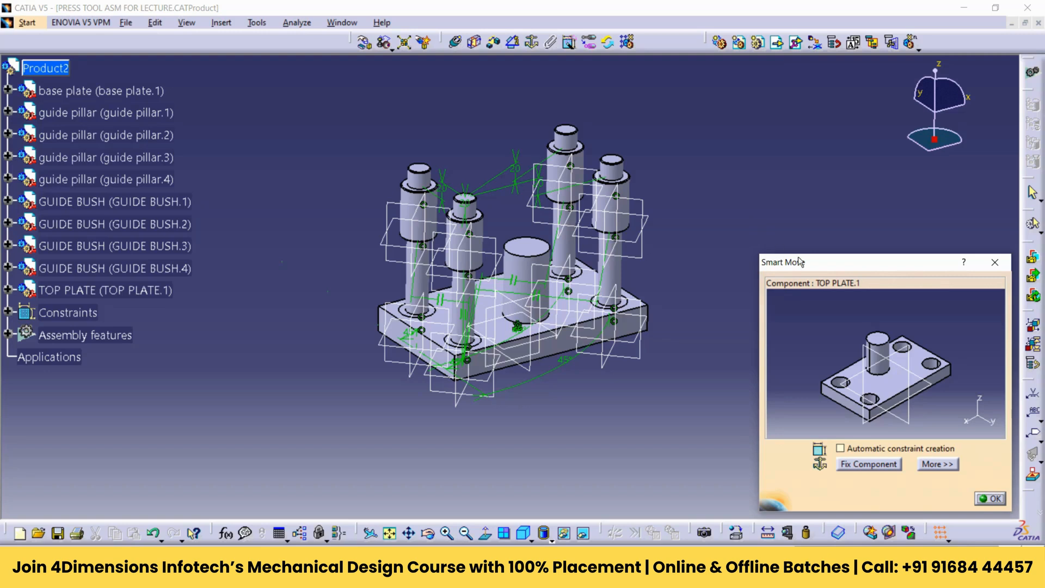
left_click_drag(812, 267, 777, 163)
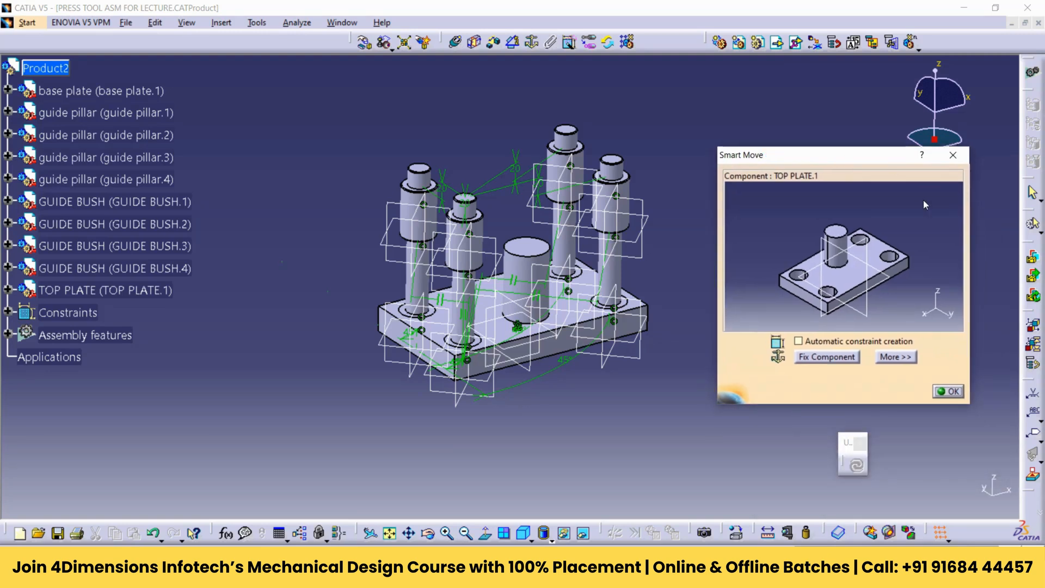
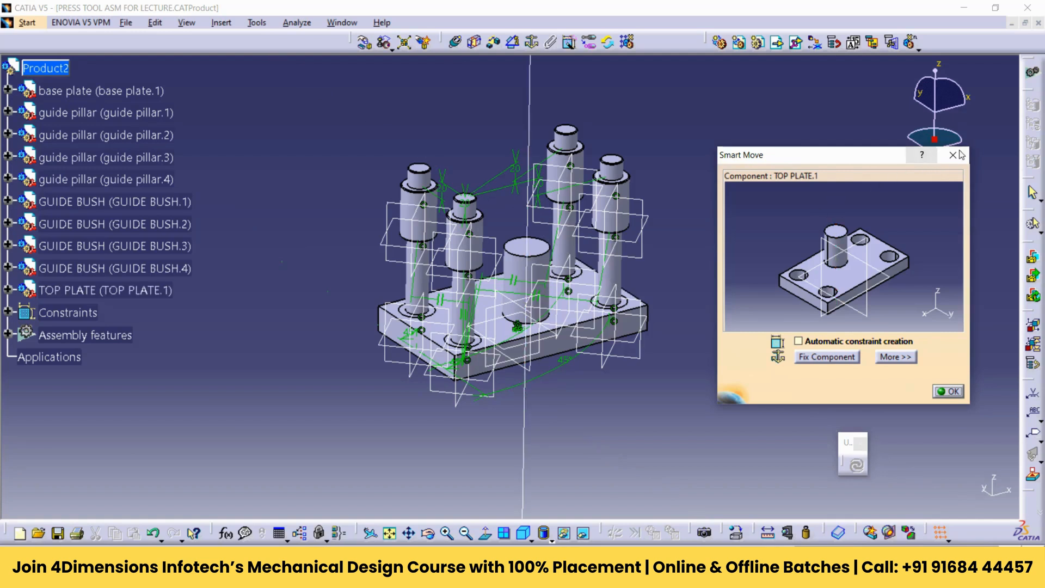
left_click(953, 156)
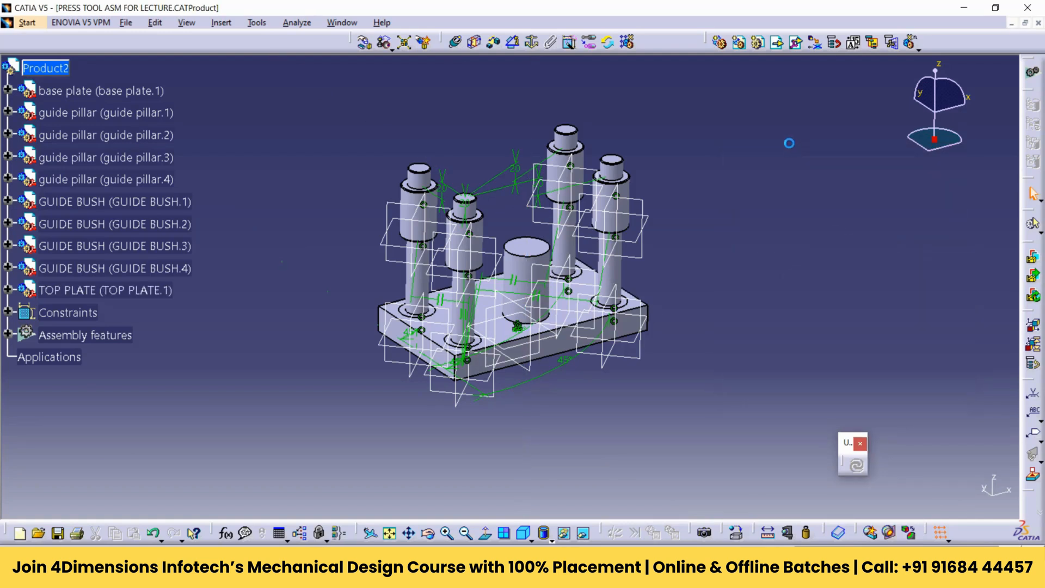
- Insert the existing top plate part as a component of Product2
left_click(779, 46)
left_click(41, 76)
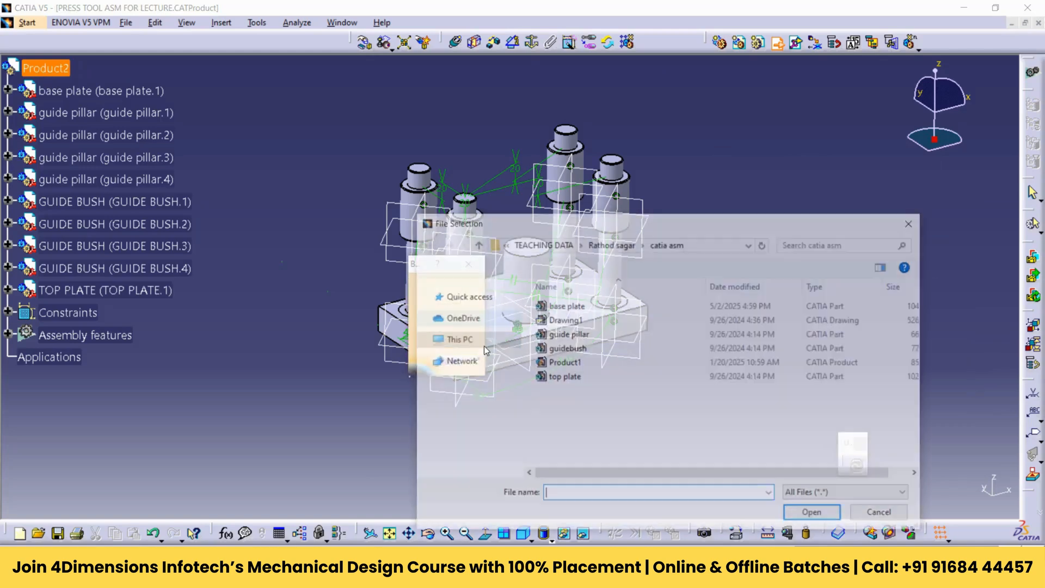
left_click(569, 378)
left_click(815, 515)
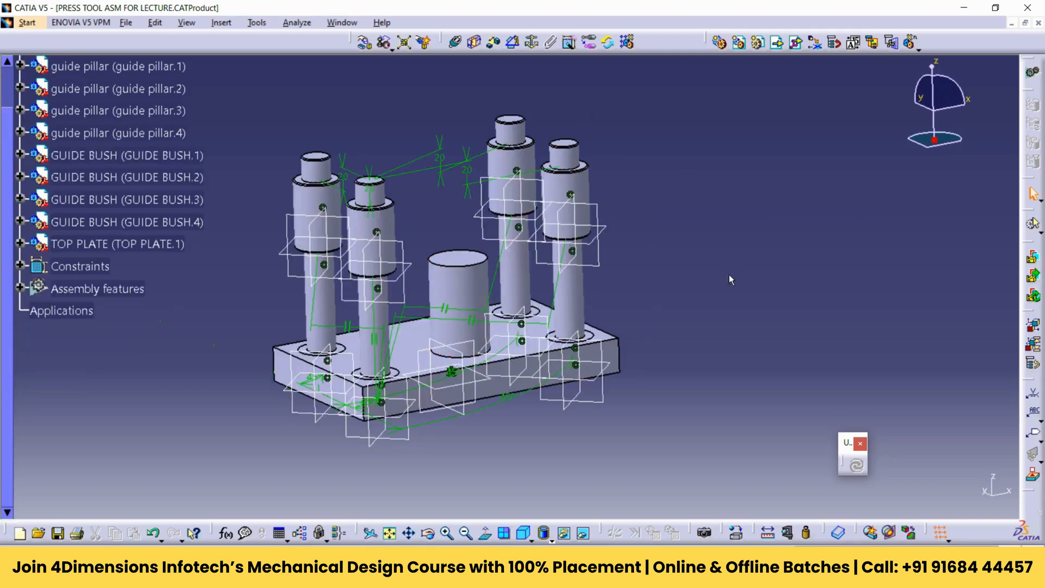
- Manipulate the top plate along the Z axis until it is clear of the assembly, below the base plate
left_click(367, 43)
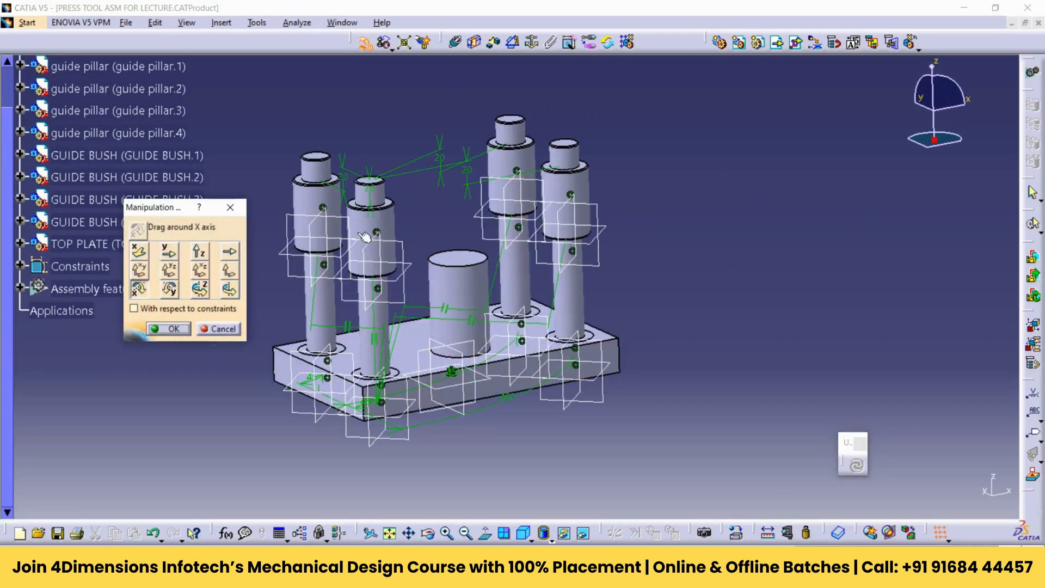
left_click(199, 252)
left_click_drag(463, 285, 787, 252)
middle_click_drag(788, 260, 778, 282, "ctrl")
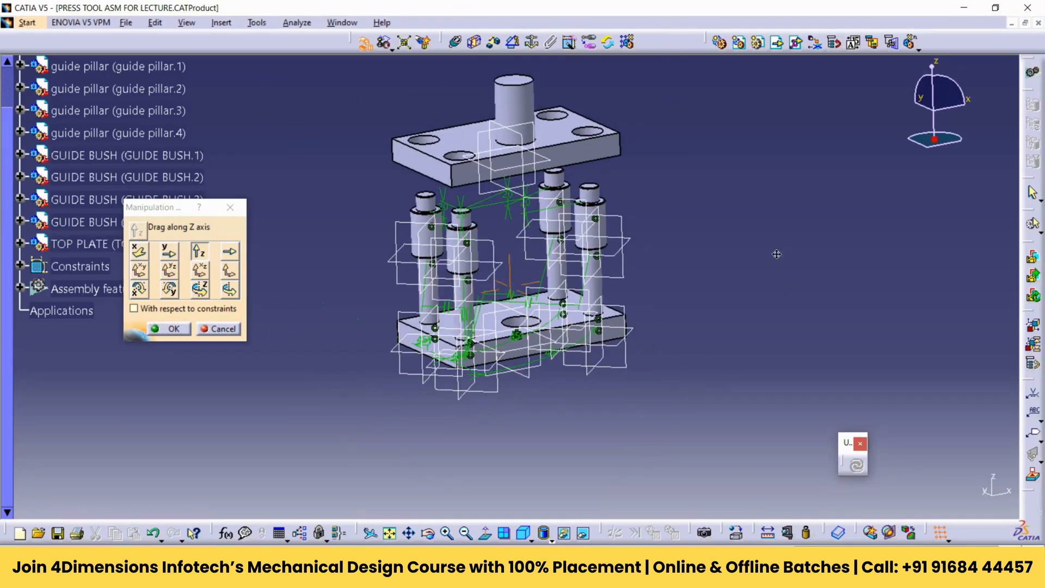
left_click_drag(531, 65, 526, 430)
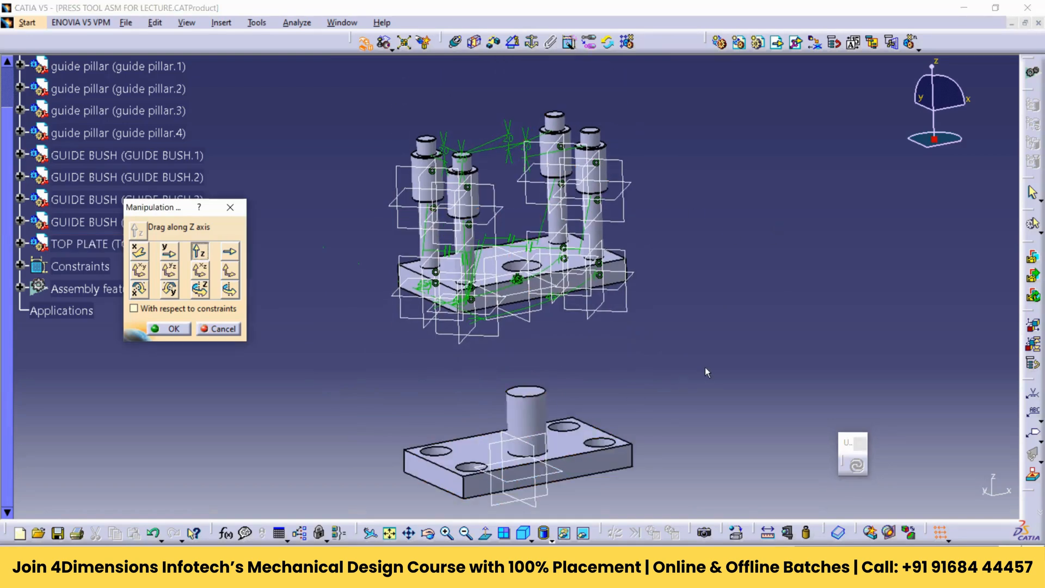
middle_click_drag(264, 349, 263, 310)
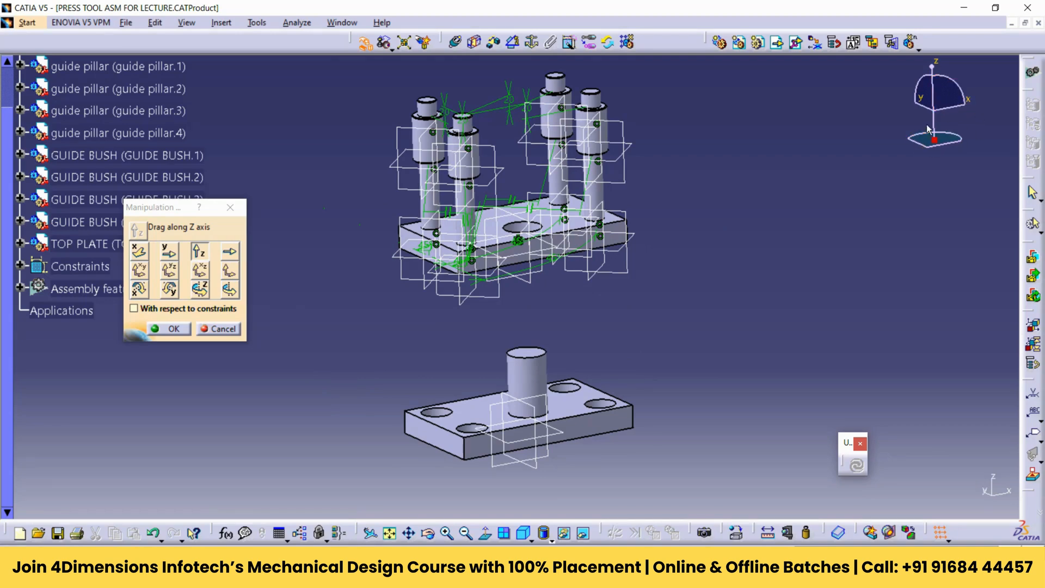
middle_click_drag(672, 285, 671, 267, "ctrl")
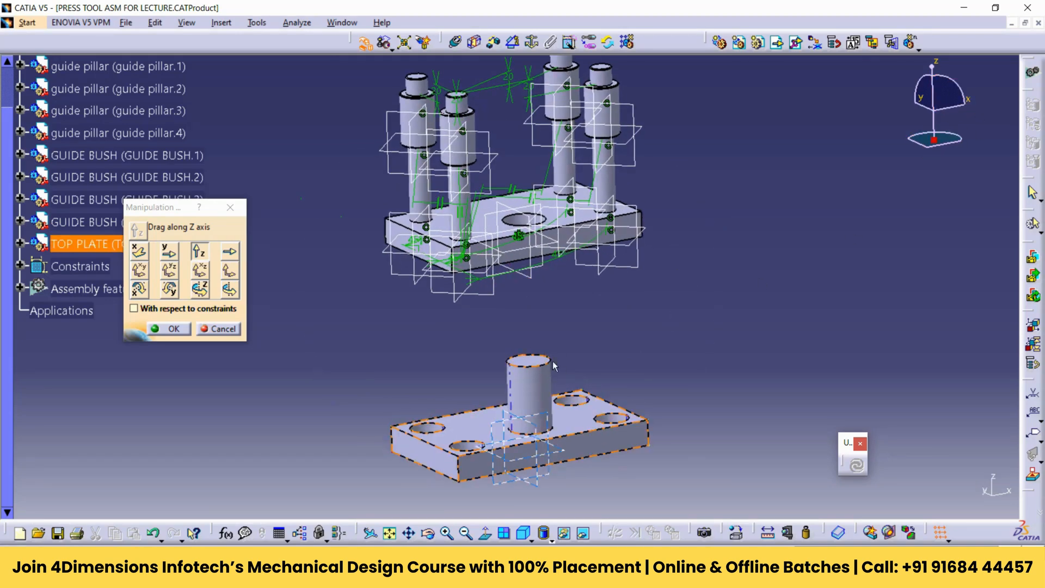
- Rotate the top plate around the X axis so it sits above the guide pillars with its punch pointing down
left_click(139, 288)
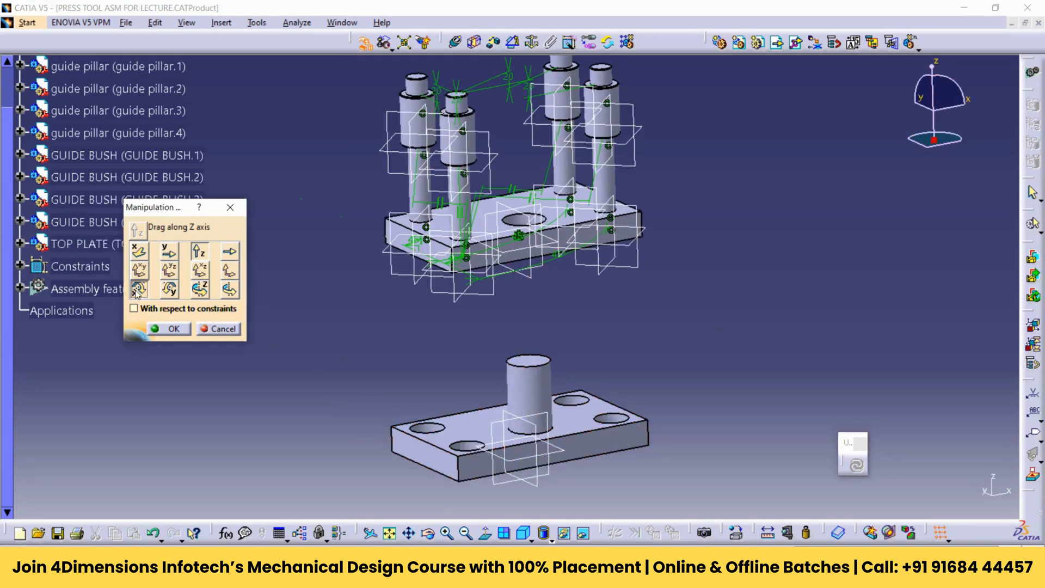
left_click_drag(554, 400, 523, 328)
middle_click_drag(523, 327, 487, 226)
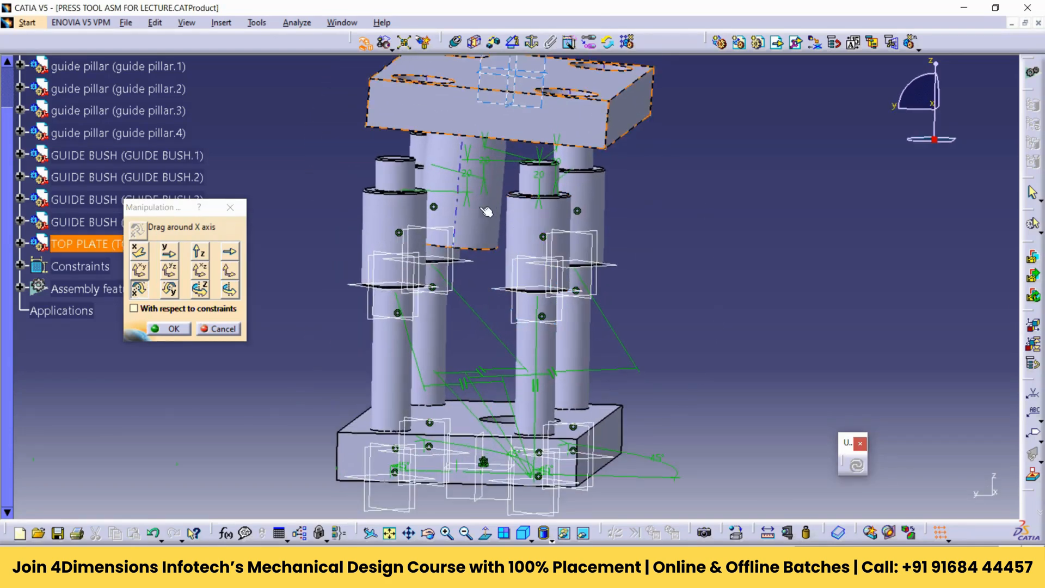
middle_click_drag(458, 283, 534, 426)
middle_click_drag(635, 299, 649, 275)
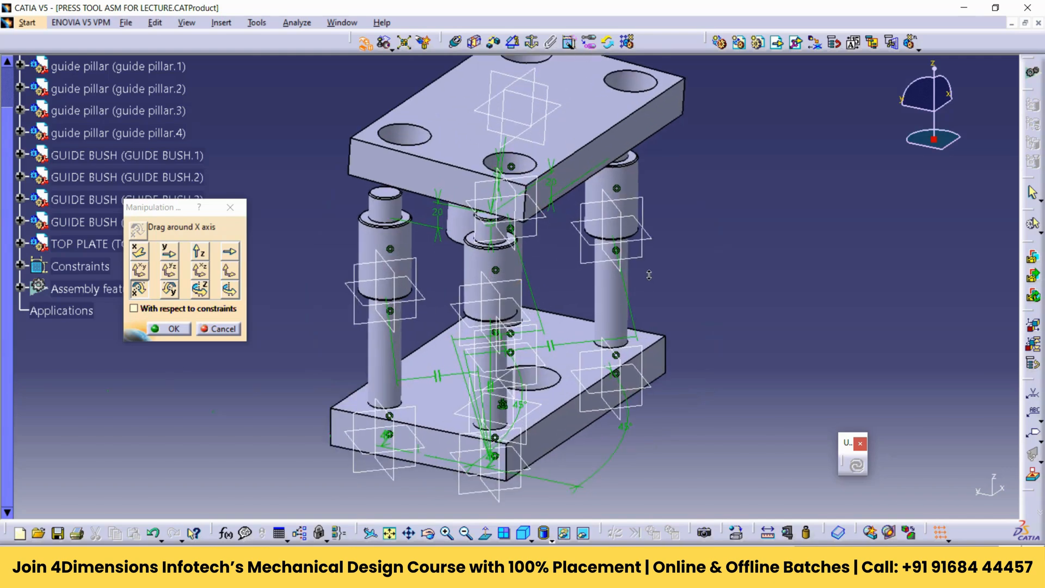
- Rotate the top plate slightly around the Z axis and finish the manipulation
left_click(199, 290)
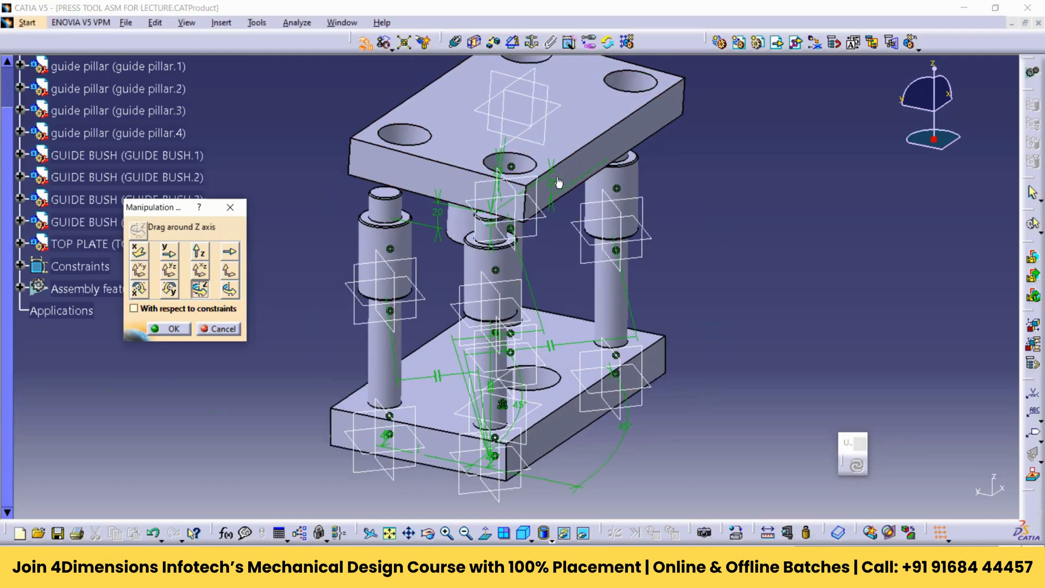
left_click_drag(597, 170, 595, 147)
middle_click_drag(701, 182, 501, 223)
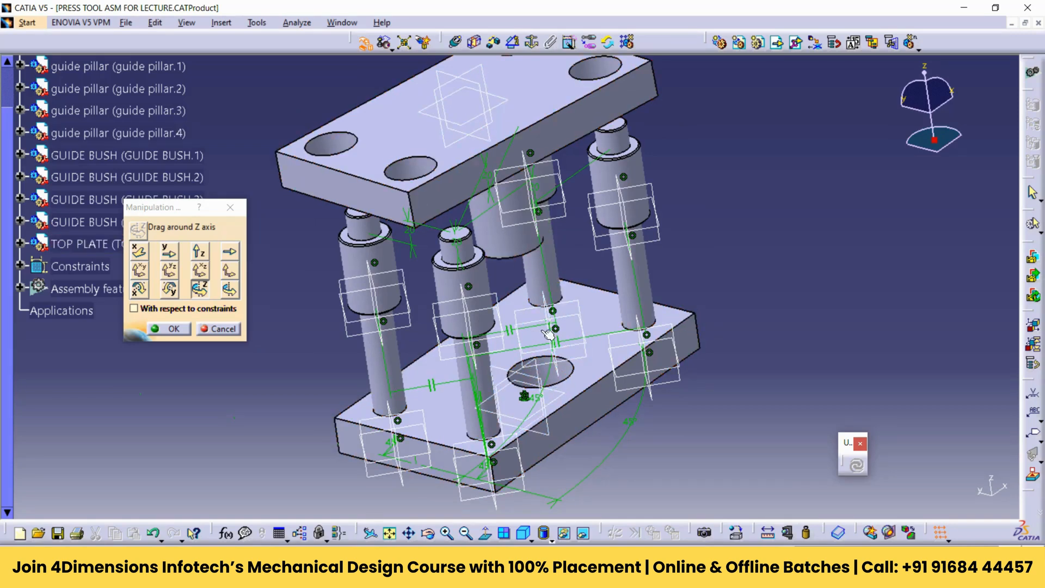
key("Escape")
- Make the axis of the top plate's punch coincident with the axis of the base plate's central hole and update the assembly
middle_click_drag(530, 237, 471, 90)
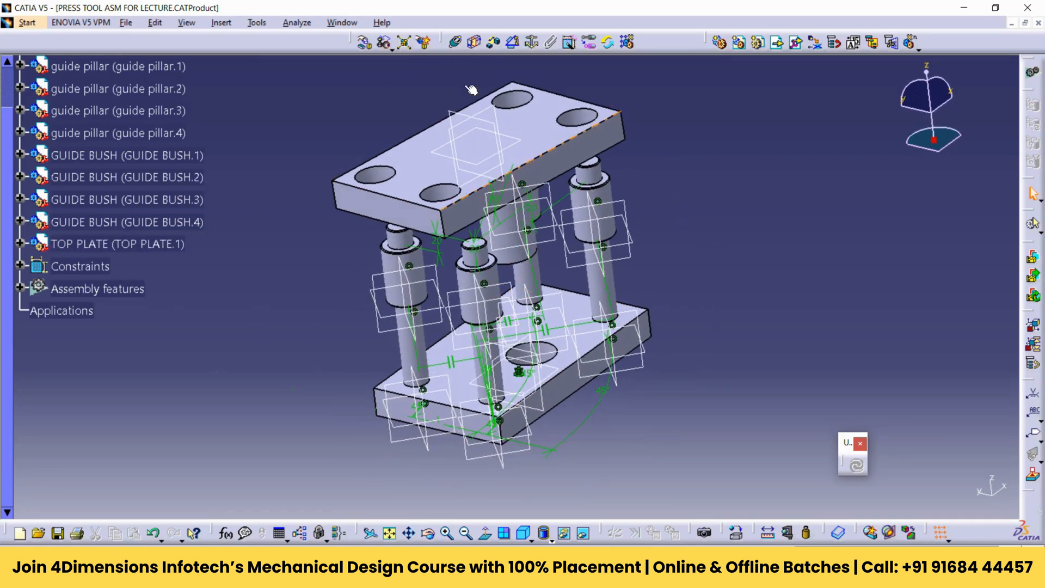
left_click(456, 43)
left_click(512, 251)
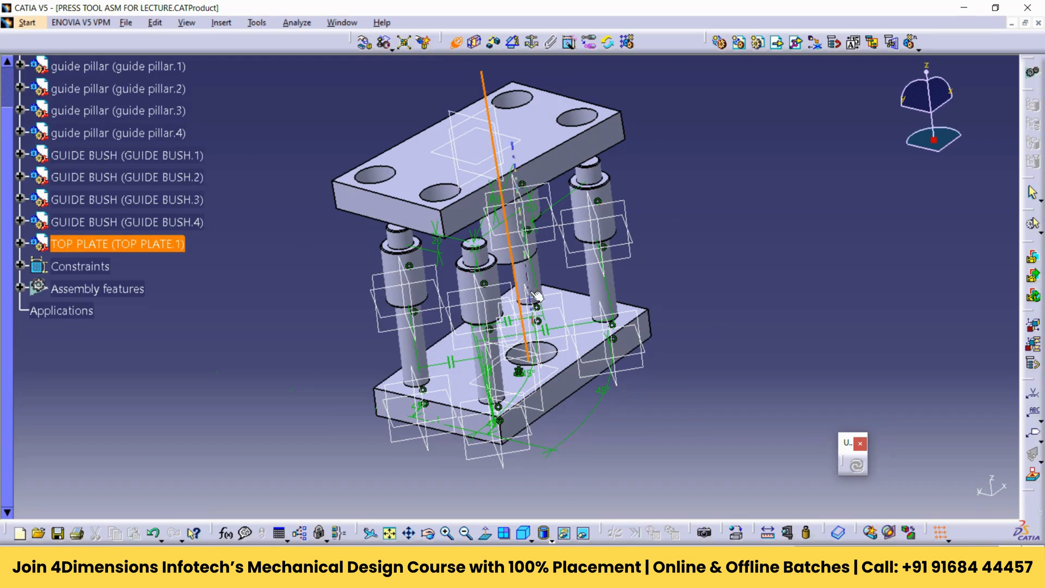
left_click(553, 352)
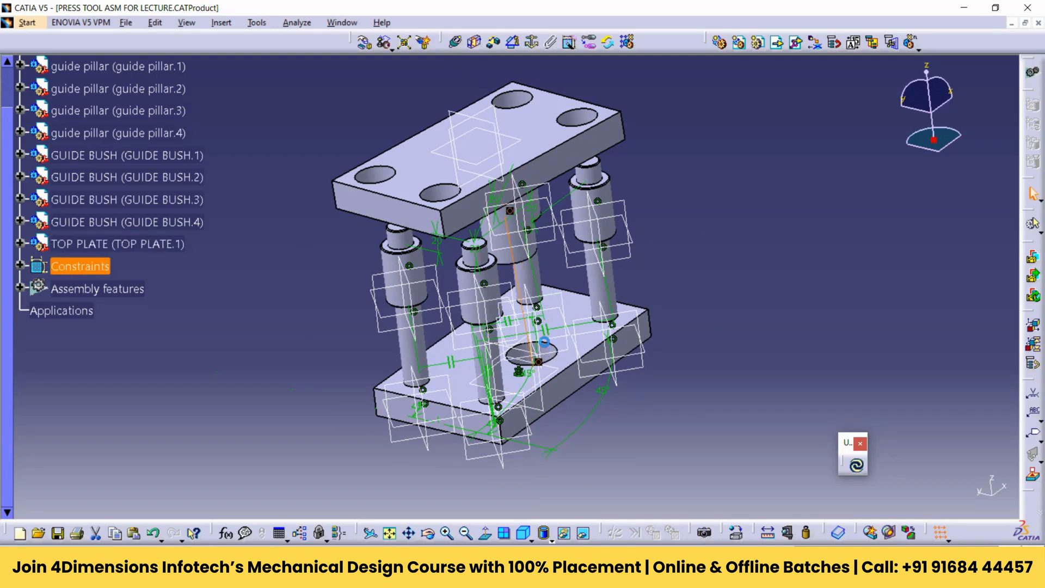
left_click(857, 466)
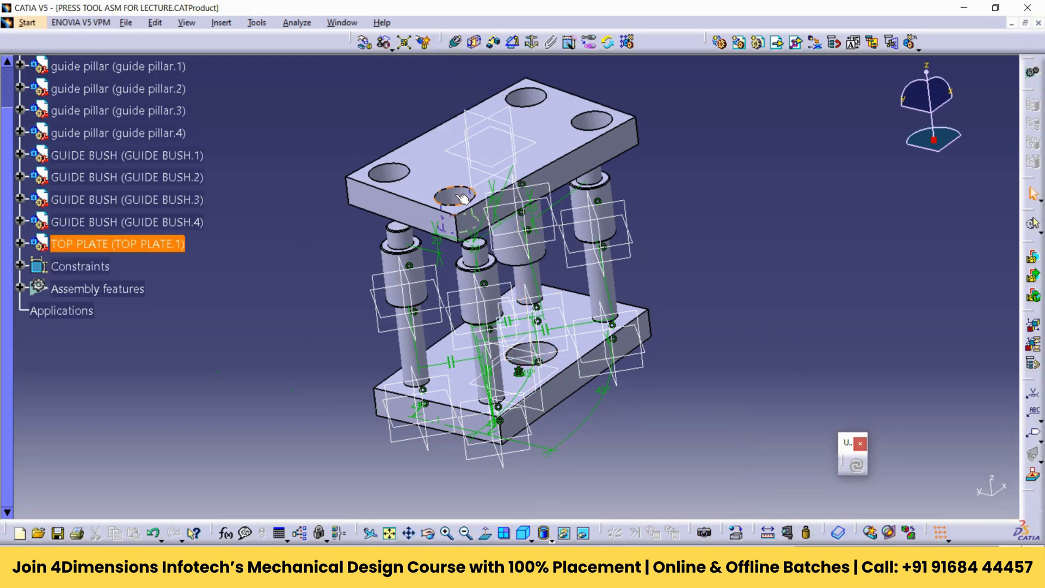
- Make the axis of the top plate's front corner hole coincident with the axis of GUIDE BUSH.1 and update the assembly
left_click(455, 42)
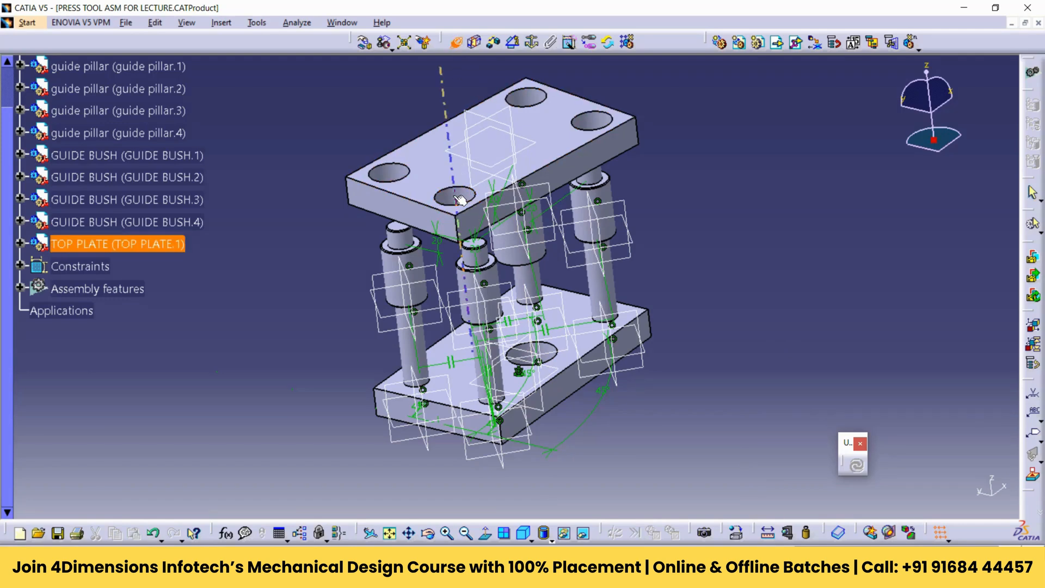
middle_click_drag(484, 237, 462, 184)
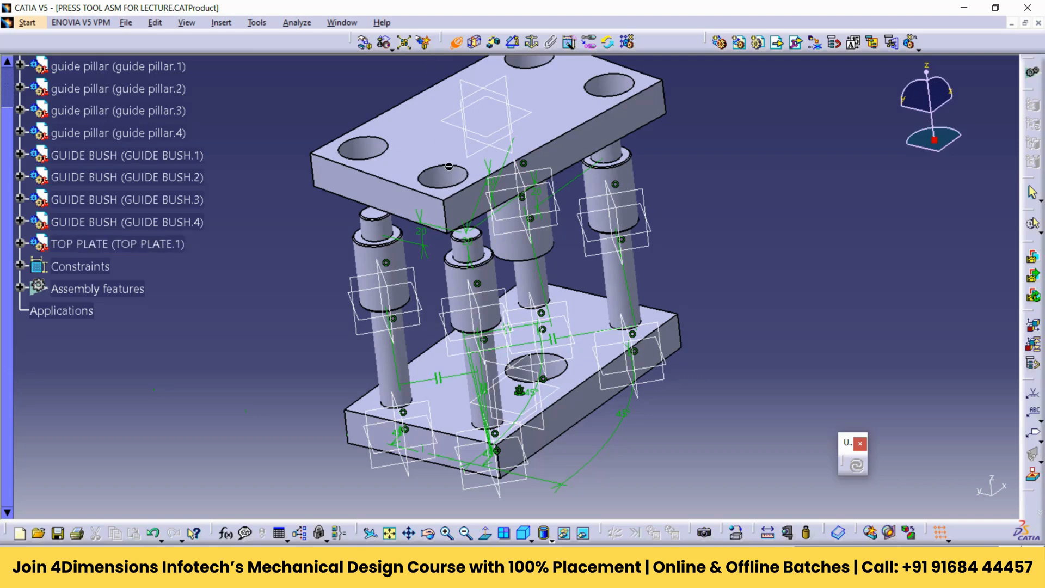
middle_click_drag(444, 177, 516, 283, "ctrl")
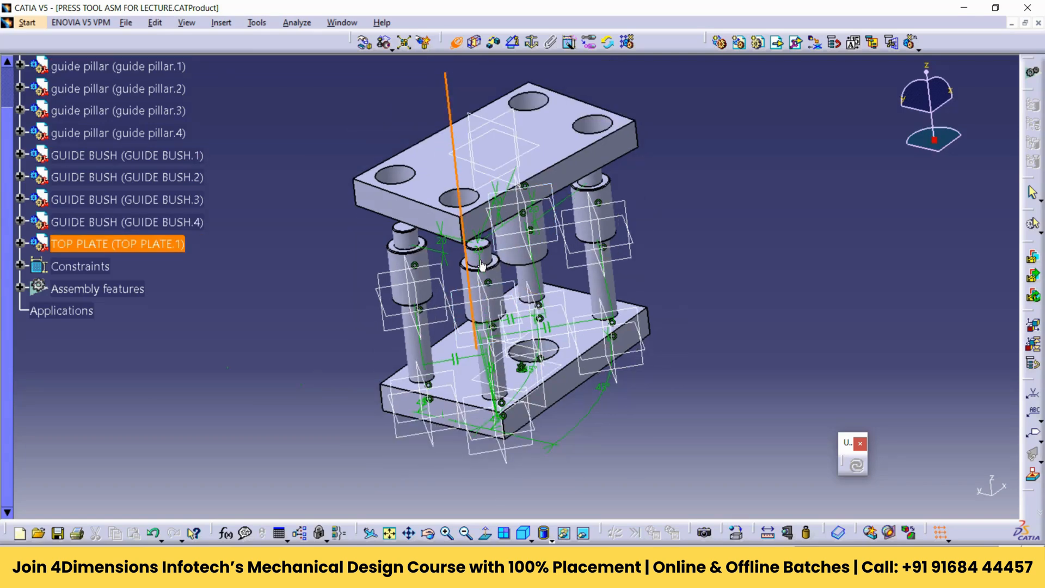
middle_click_drag(481, 266, 450, 288, "ctrl")
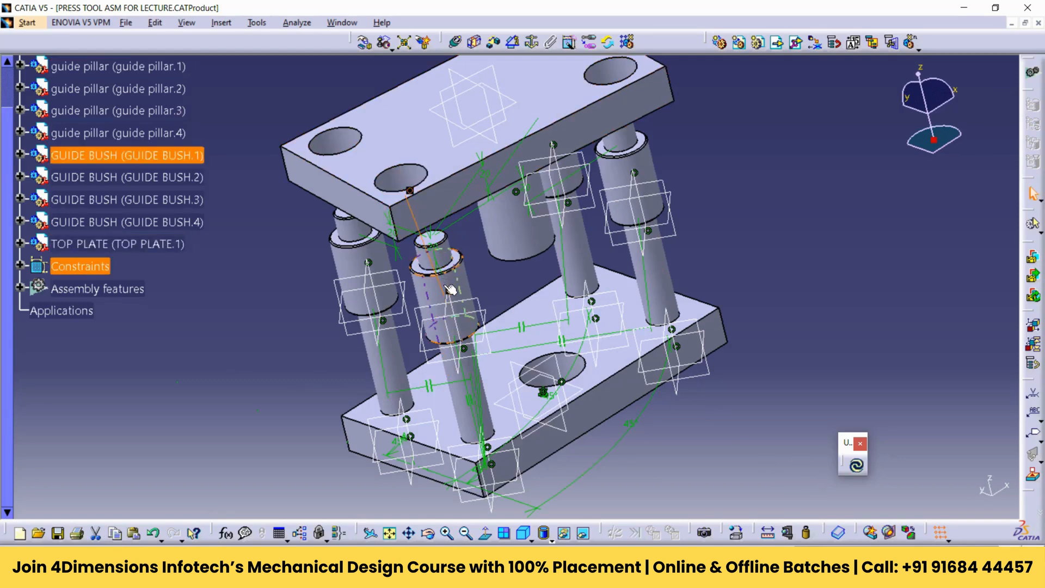
middle_click_drag(874, 486, 536, 154)
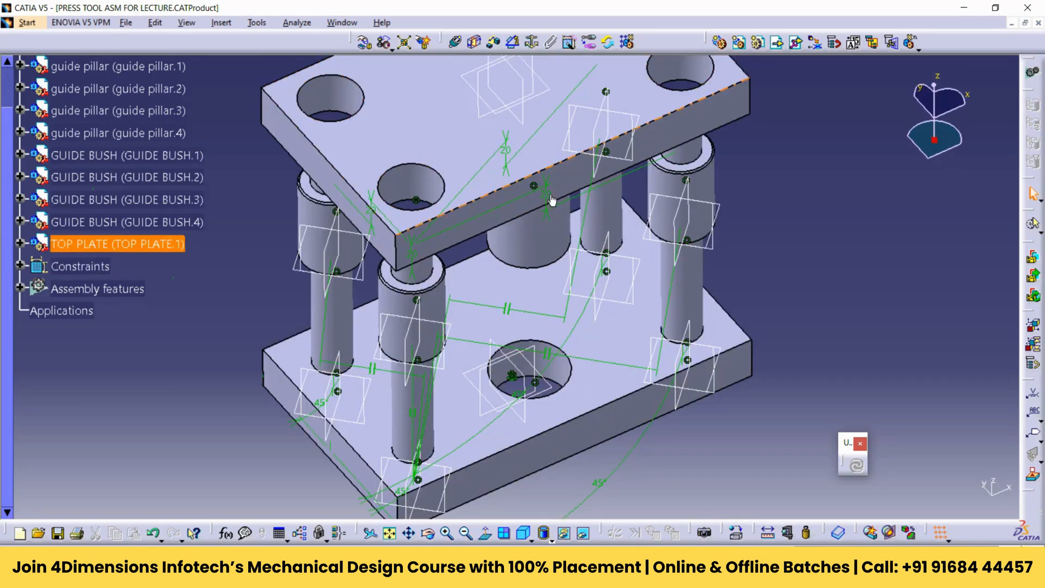
- Switch to the Press Tool Assembly PDF and examine how the top plate sits on the guide bushes in Figure 1
key("alt+Tab")
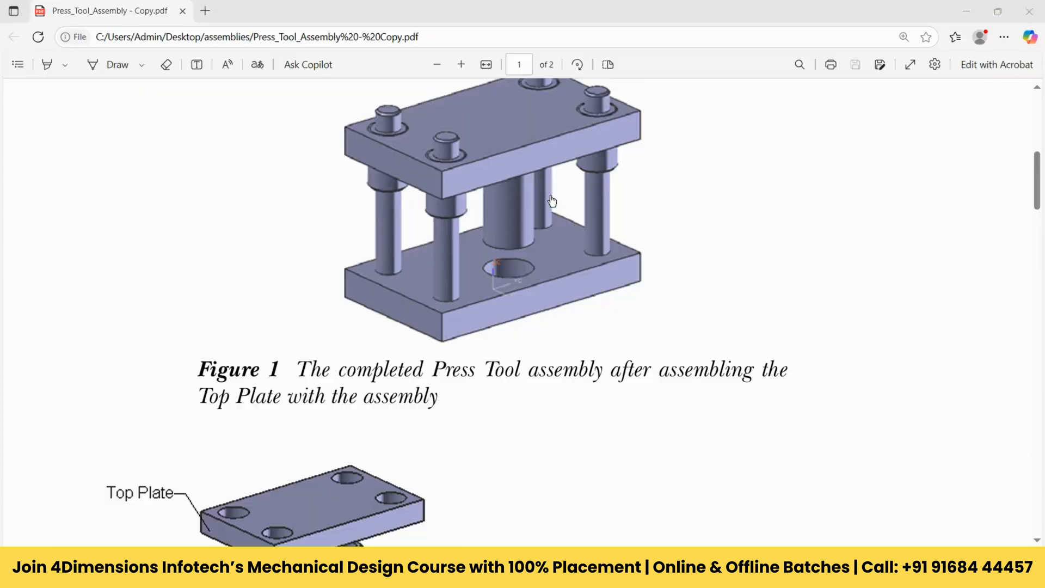
scroll(566, 284, "down", 1)
scroll(565, 284, "up", 3)
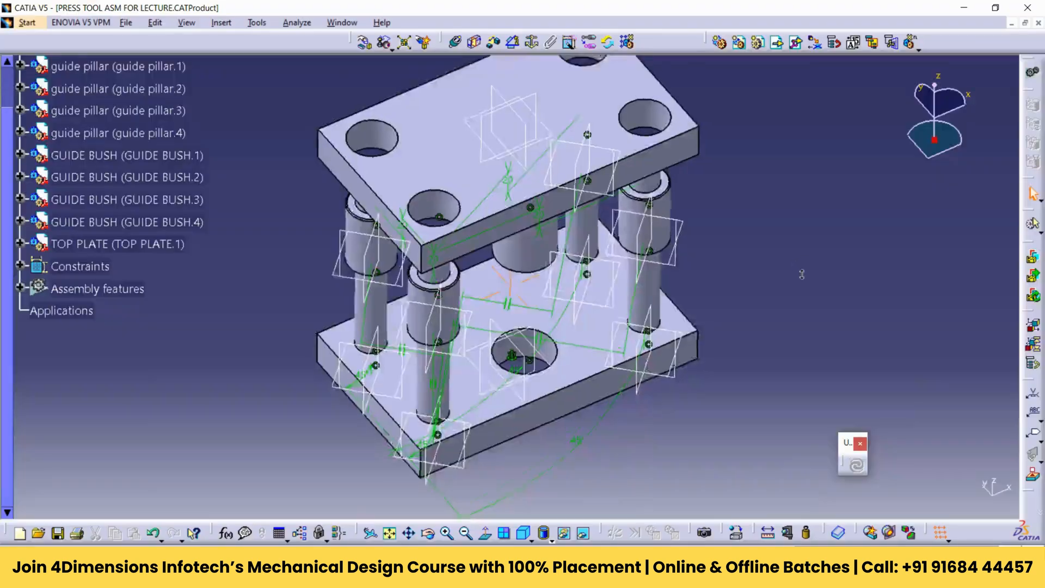
- Make the top plate's upper face coincident with GUIDE BUSH.1's top face, with orientation Same, and update the assembly
middle_click_drag(792, 236, 799, 259)
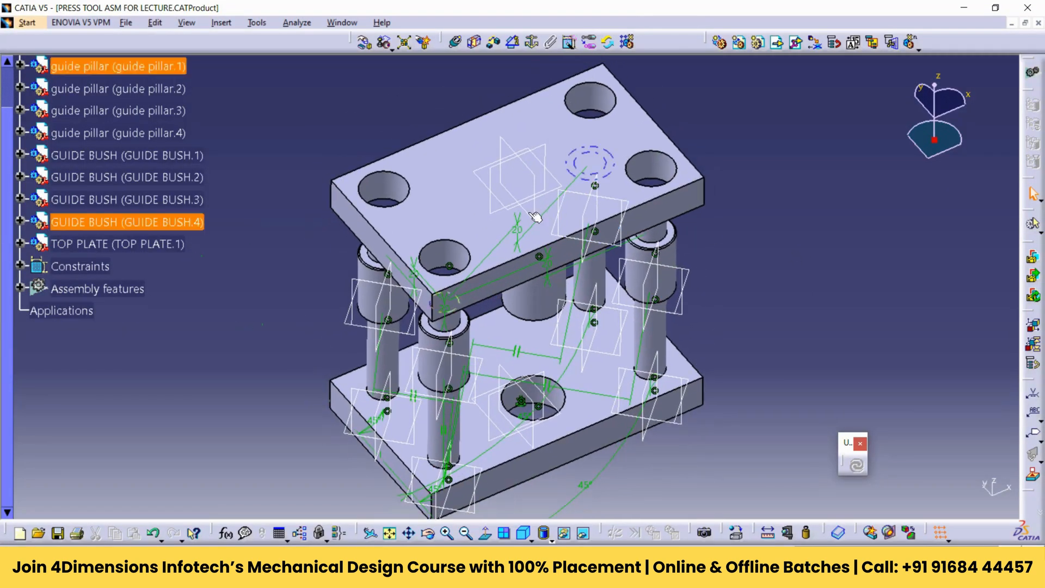
left_click(456, 42)
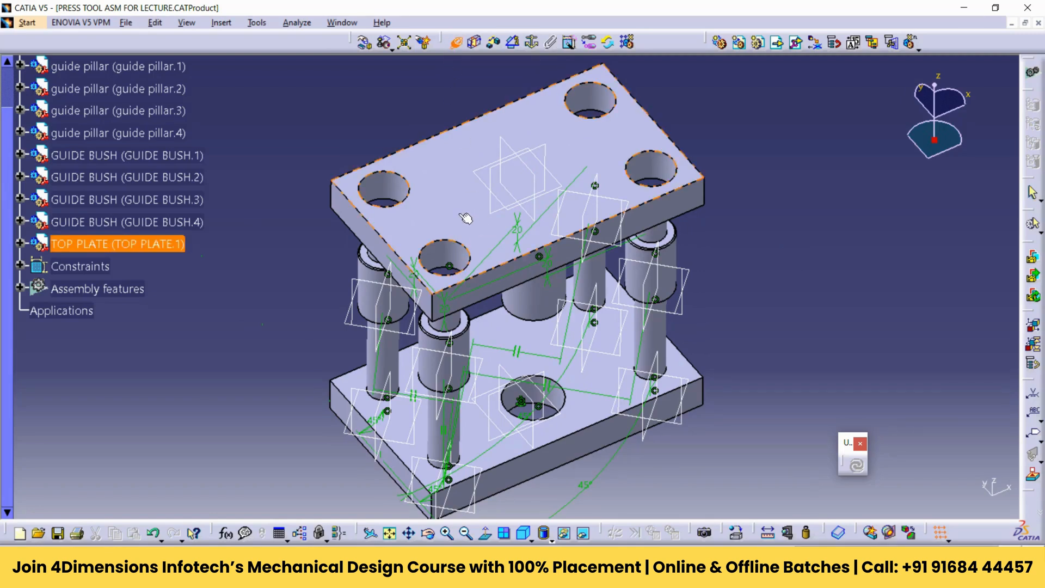
middle_click_drag(512, 325, 511, 330)
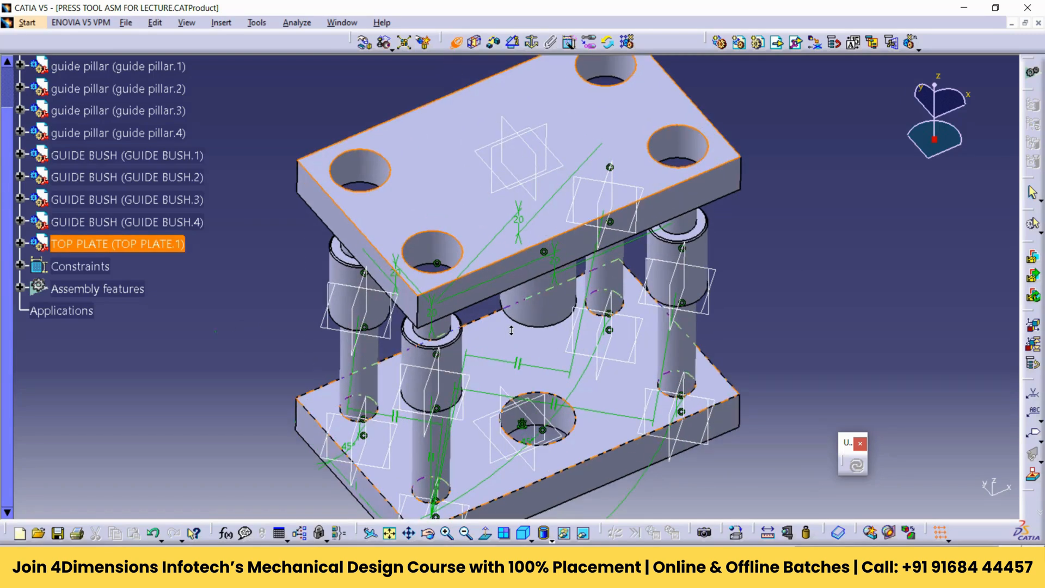
left_click(463, 325)
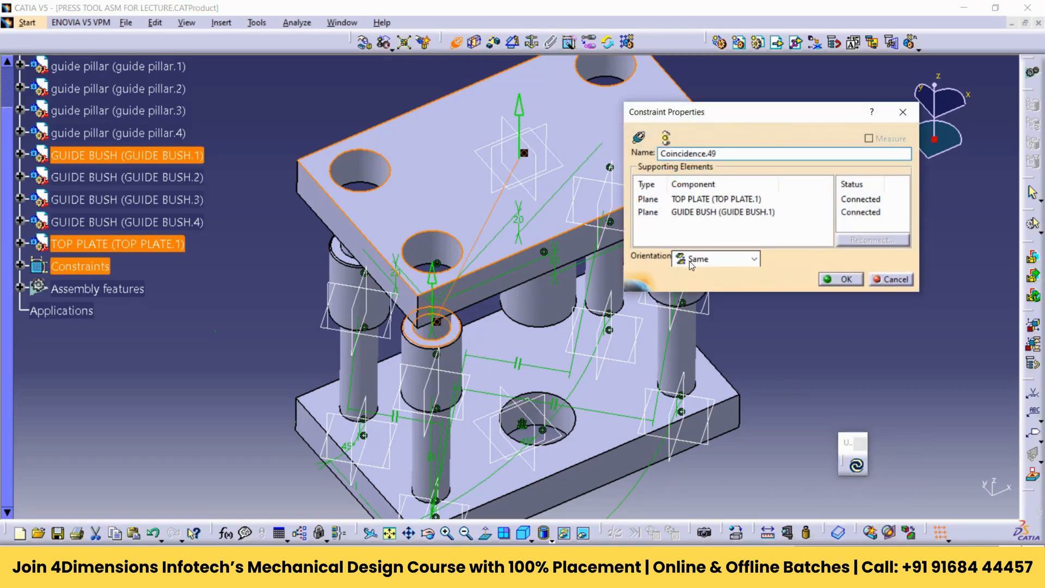
left_click(711, 264)
left_click(766, 386)
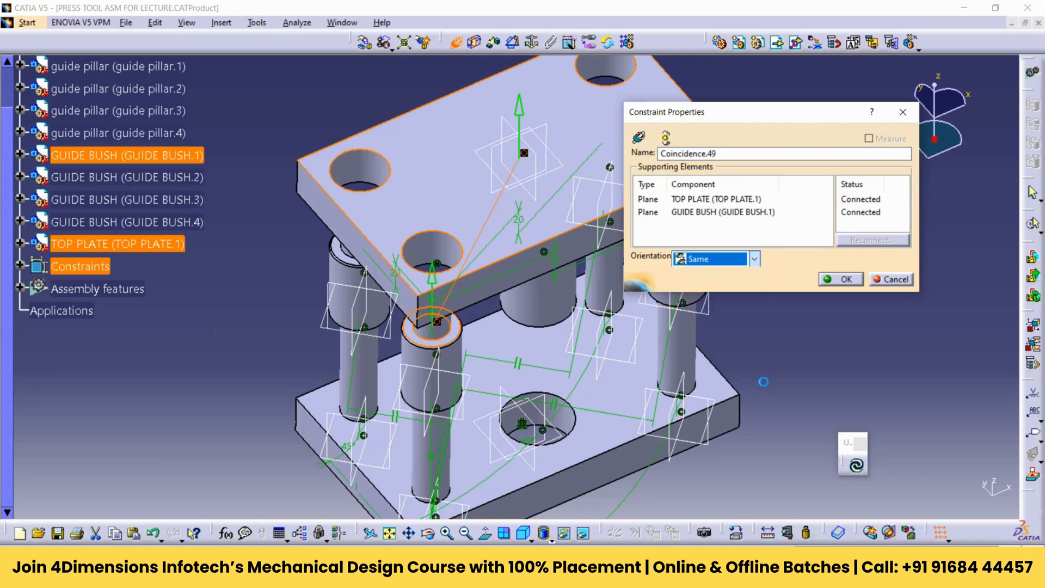
left_click(842, 280)
left_click(857, 462)
middle_click_drag(732, 324, 811, 296)
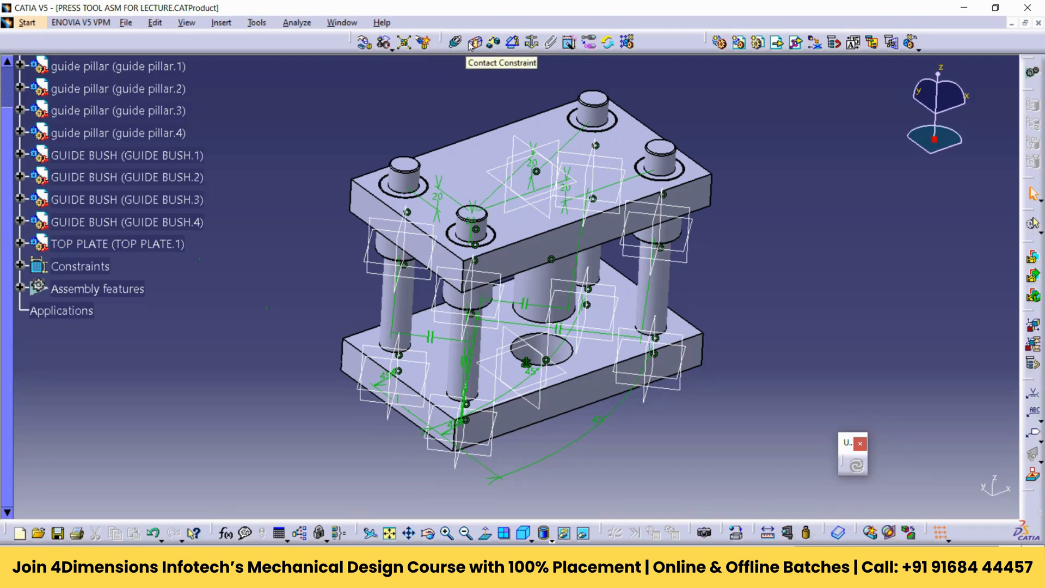
- Customize the view mode with the No axes option enabled
left_click(513, 43)
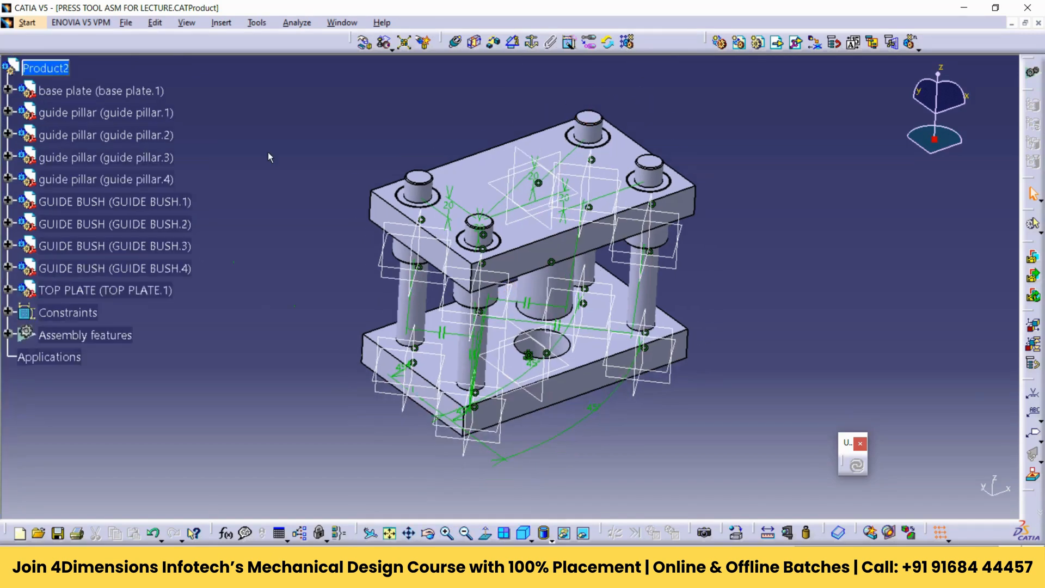
middle_click_drag(706, 201, 531, 229)
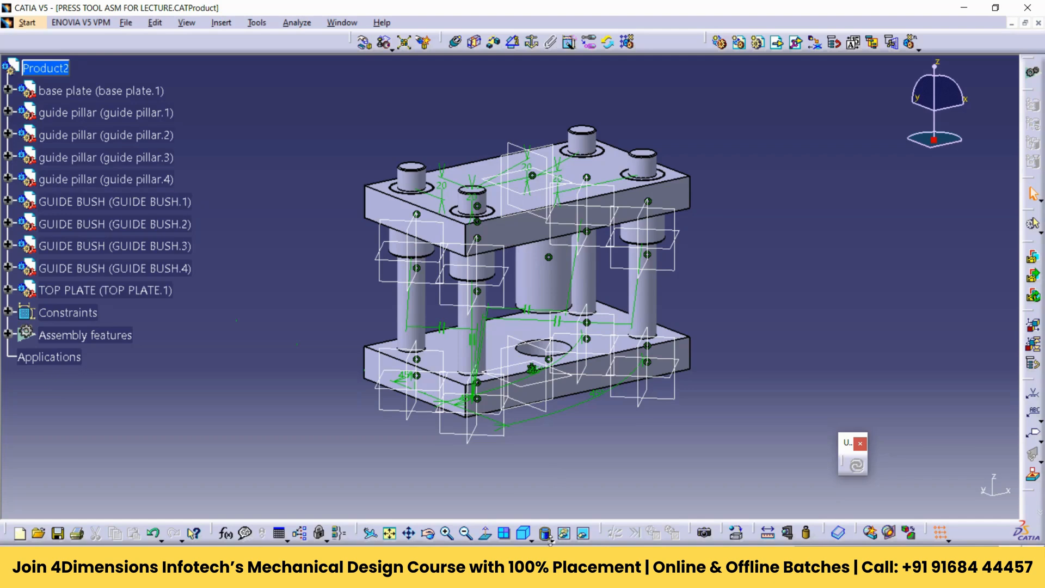
left_click_drag(358, 534, 366, 483)
left_click(555, 492)
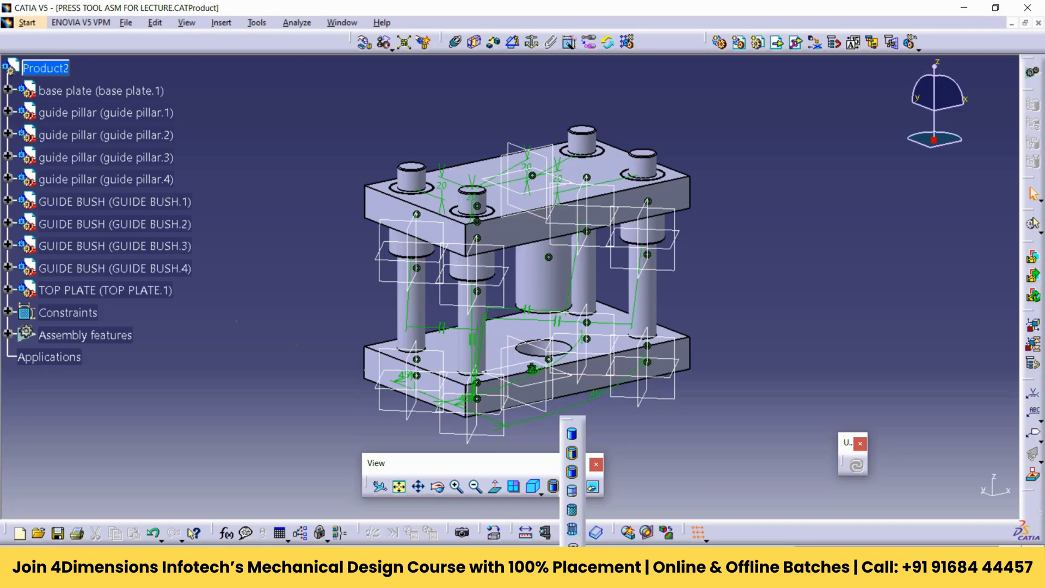
left_click(572, 545)
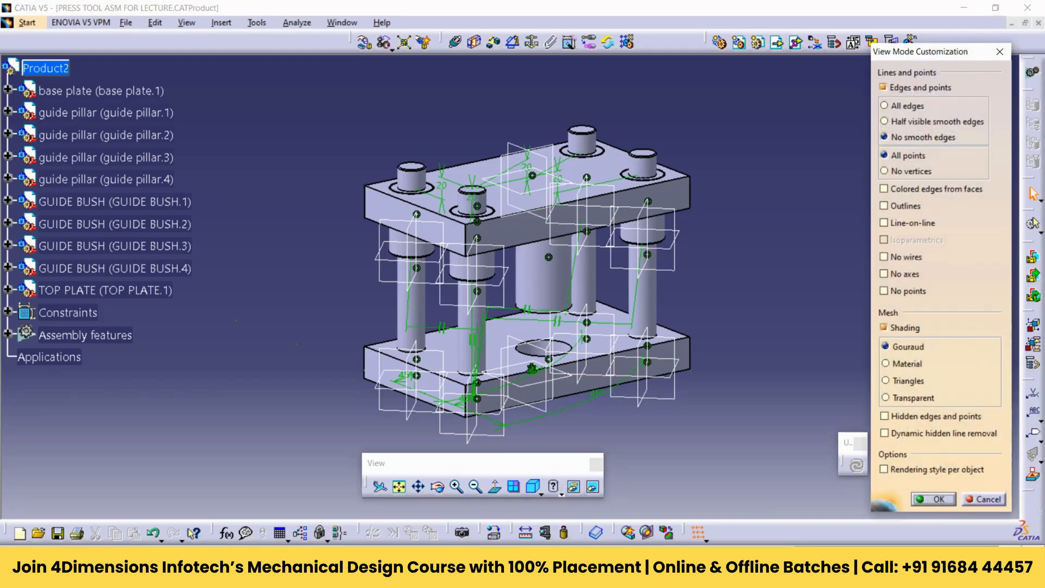
left_click(897, 275)
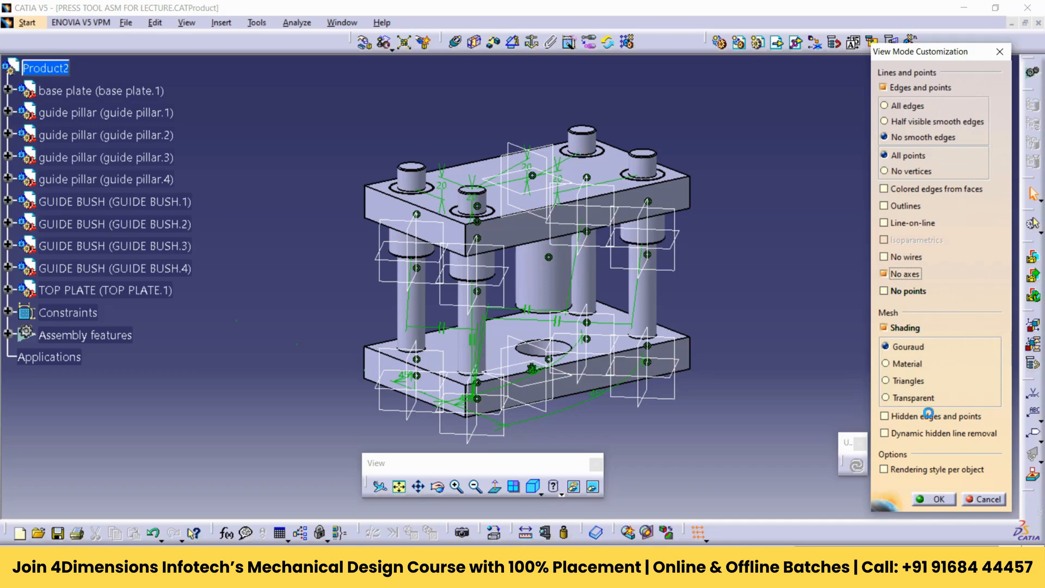
left_click(945, 493)
middle_click_drag(763, 342, 770, 341)
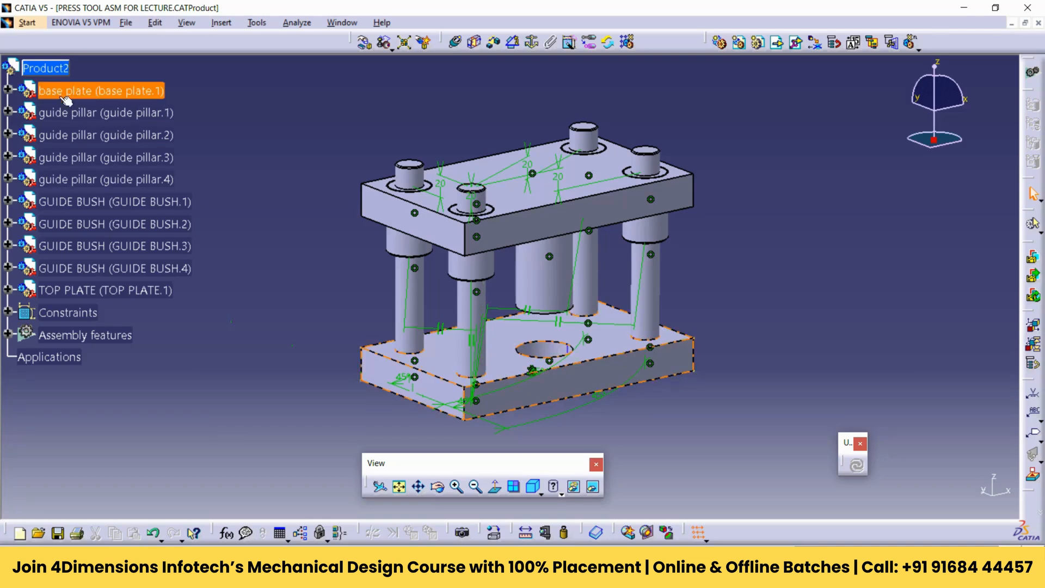
- Activate the base plate part for in-place editing, return to the product level and collapse its branch
left_click(8, 90)
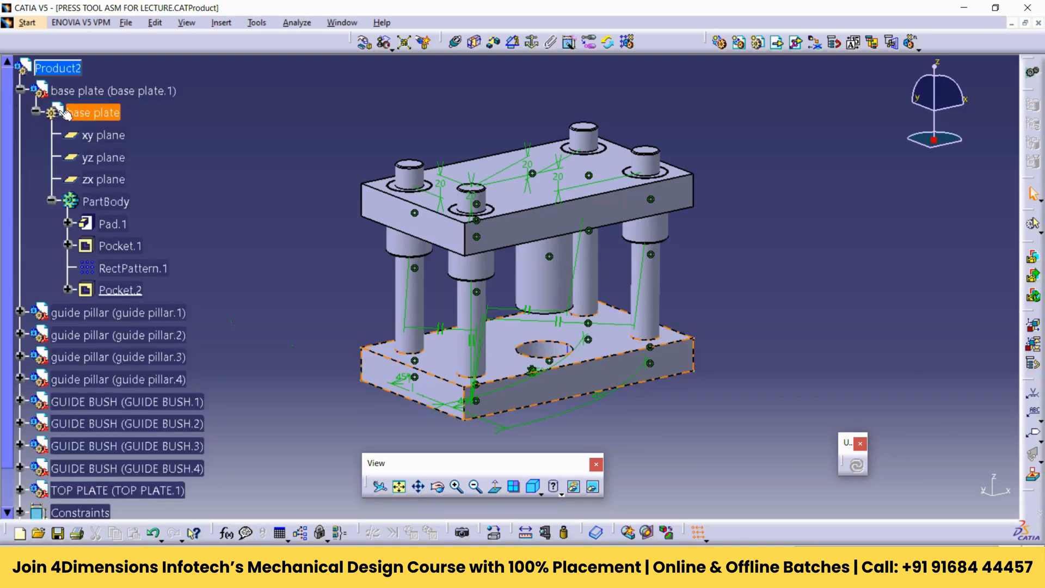
double_click(103, 116)
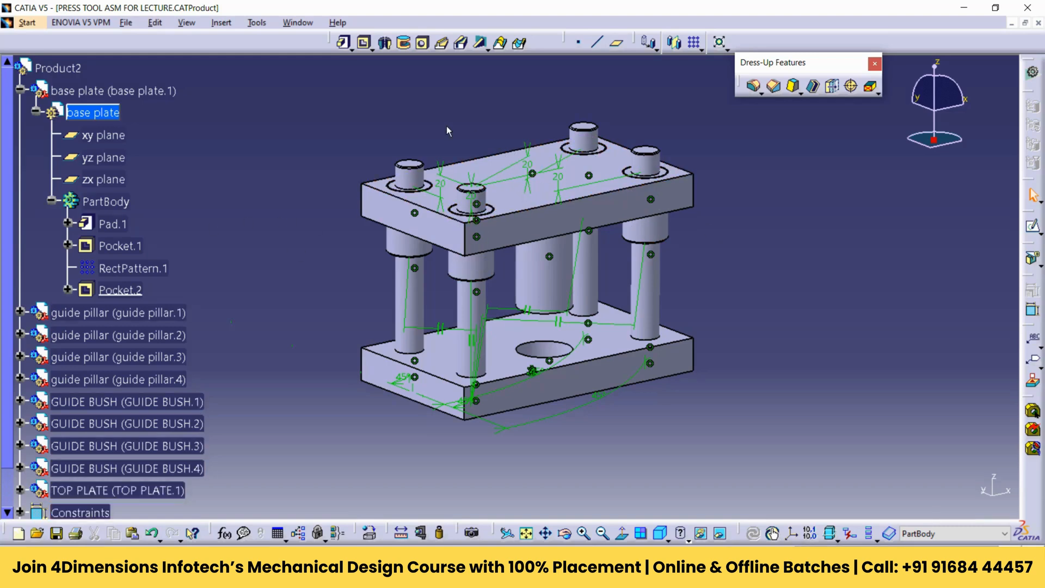
double_click(71, 68)
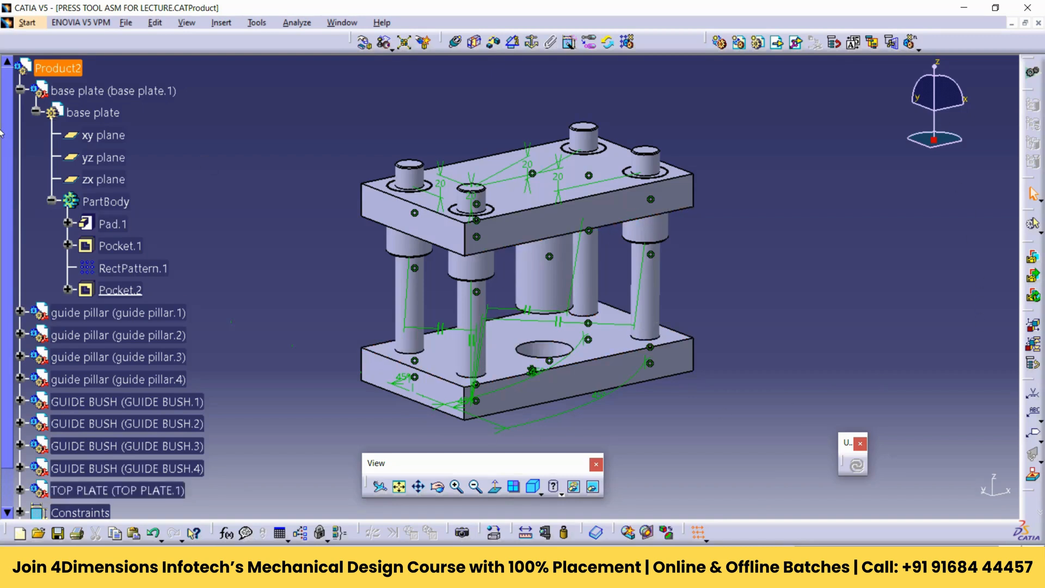
left_click(20, 88)
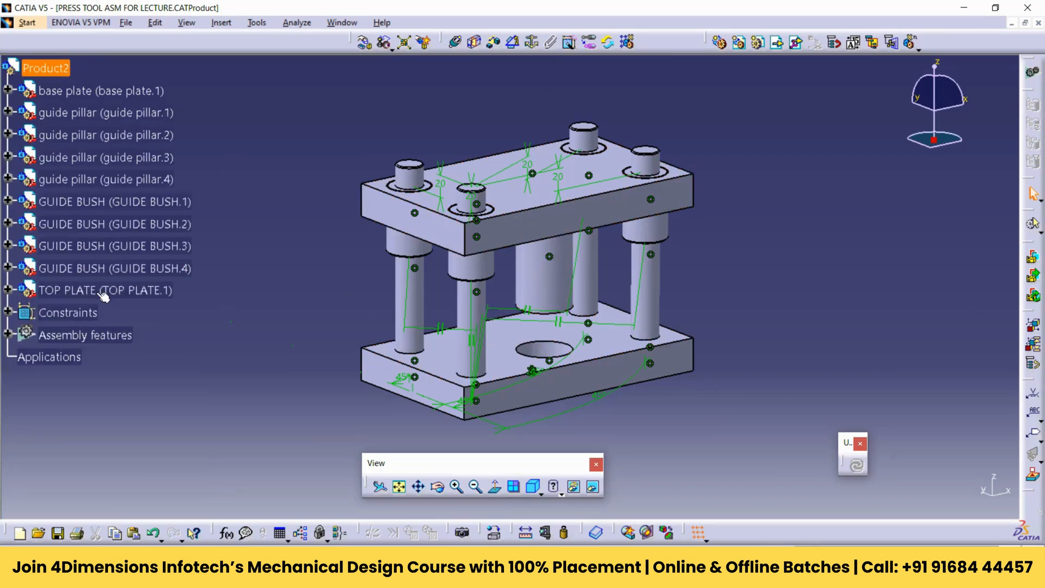
- Activate the top plate part, open its punch pad (Pad.2) for editing and preview it with a length of 120 mm
left_click(8, 290)
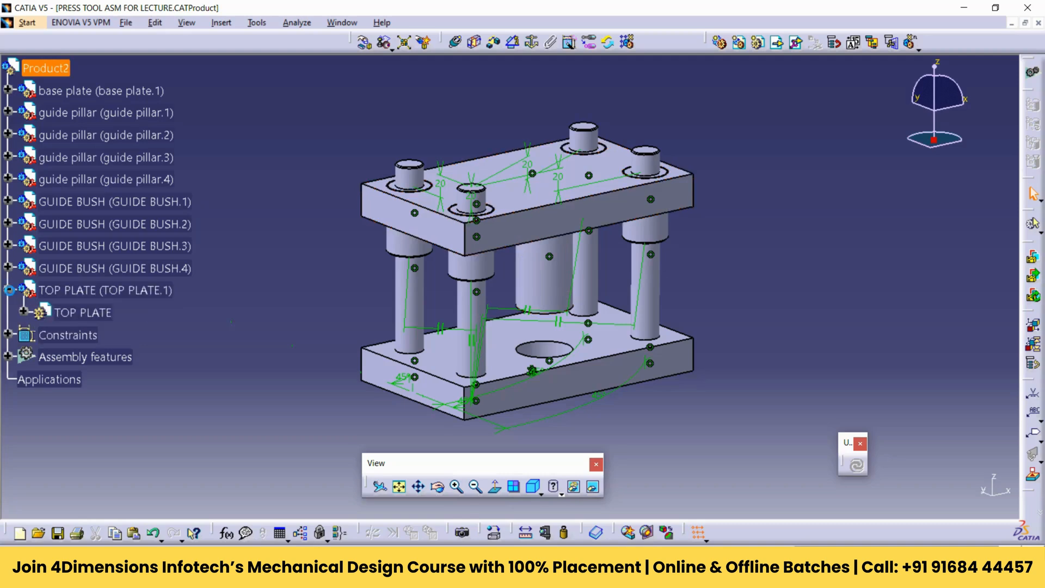
double_click(83, 312)
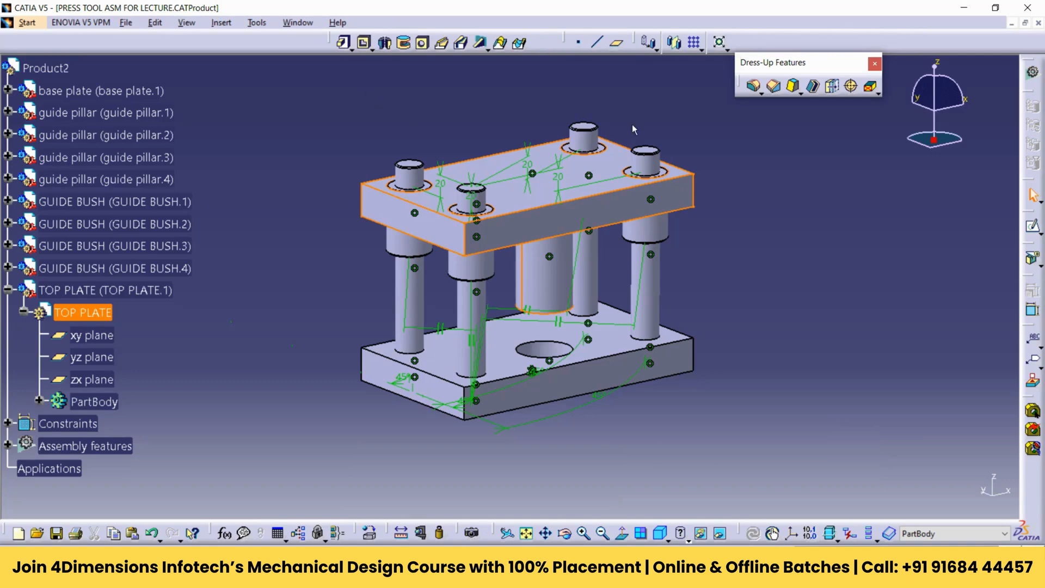
scroll(567, 278, "up", 3)
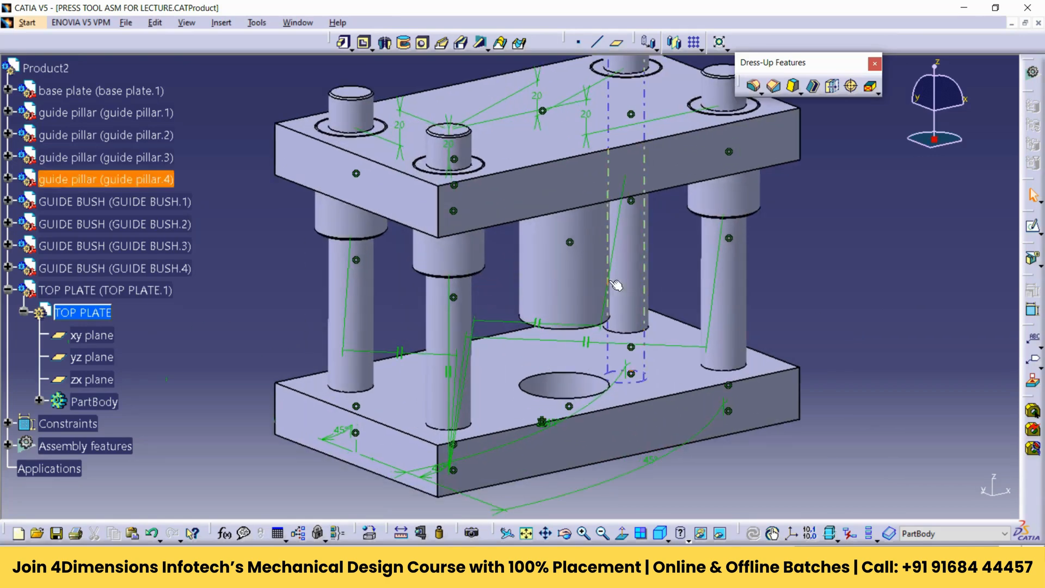
left_click(39, 401)
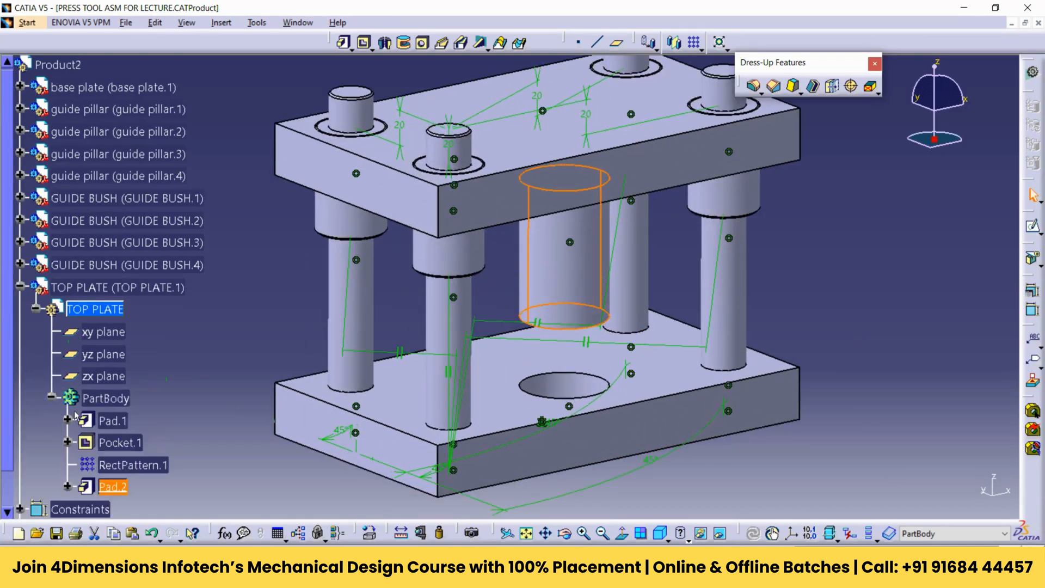
double_click(115, 487)
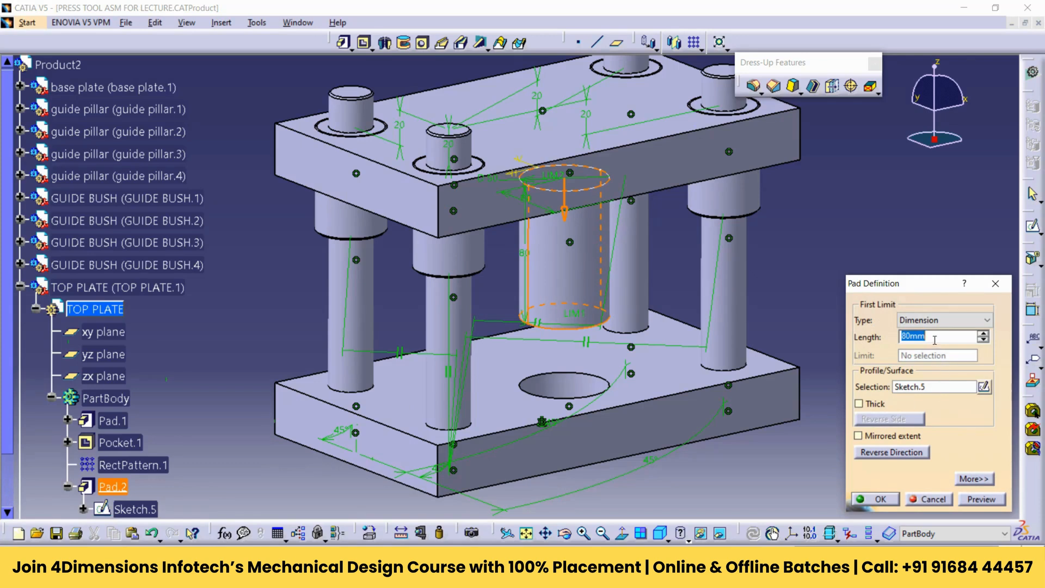
type("100")
left_click_drag(925, 339, 881, 336)
type("120")
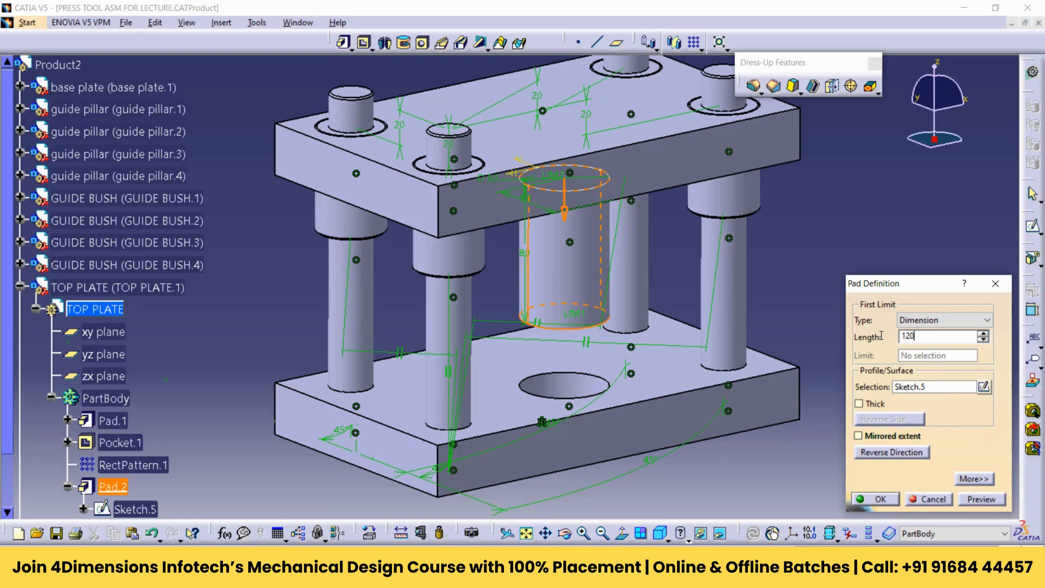
left_click(977, 499)
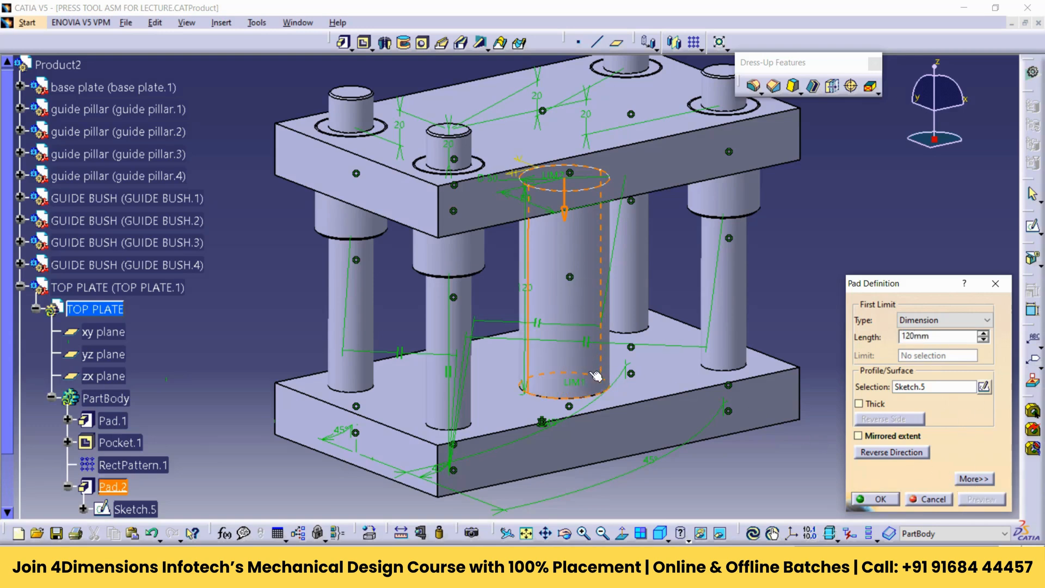
- Set the punch pad's length to 80 mm and return to the product level
left_click_drag(942, 334, 880, 340)
type("80")
left_click(881, 499)
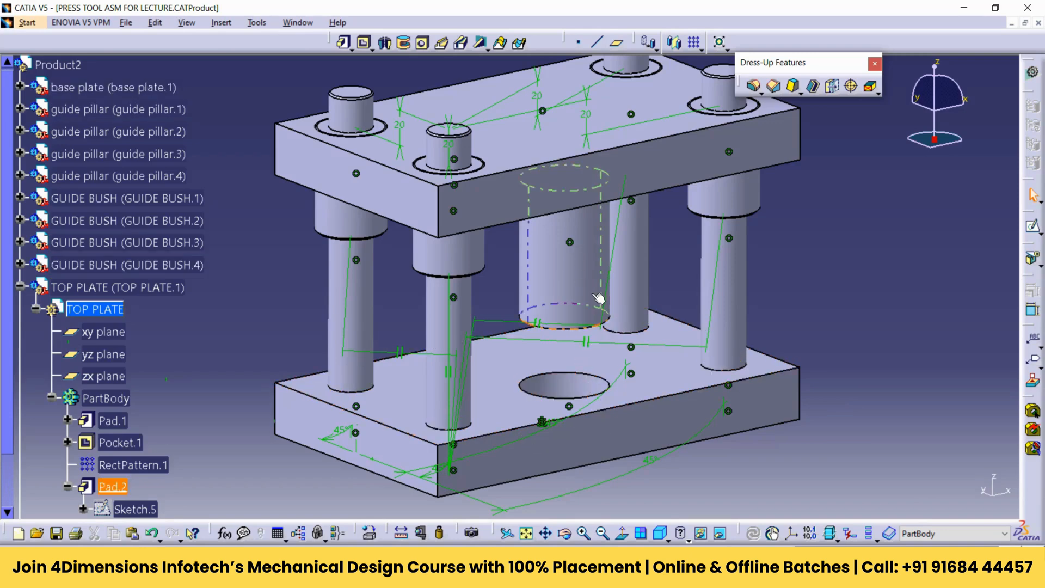
double_click(64, 65)
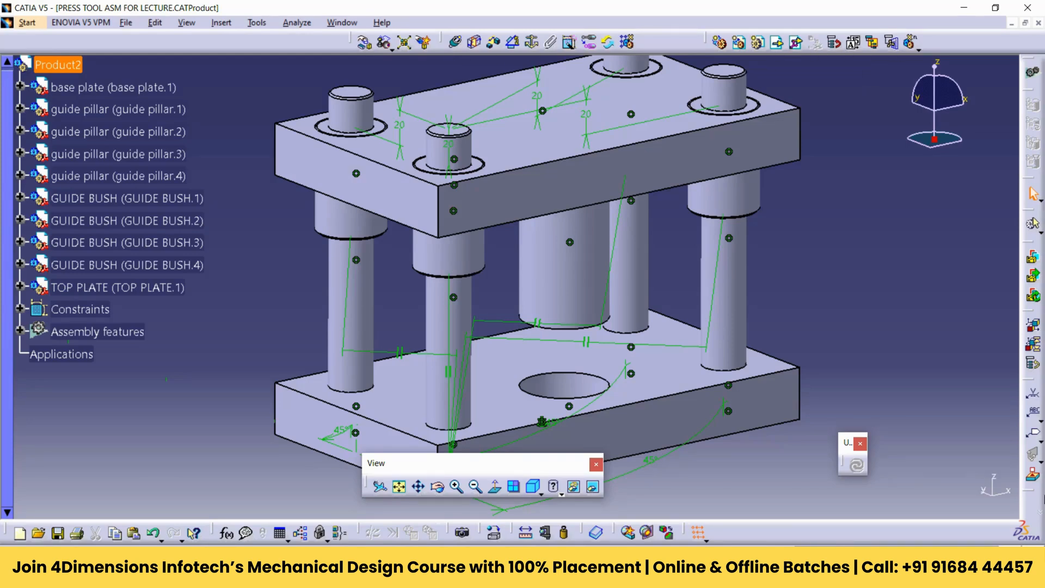
- Rearrange the Move, Constraints and Product Structure Tools toolbars with wider gaps between them
left_click_drag(359, 42, 302, 85)
left_click_drag(444, 42, 460, 73)
left_click_drag(711, 42, 789, 44)
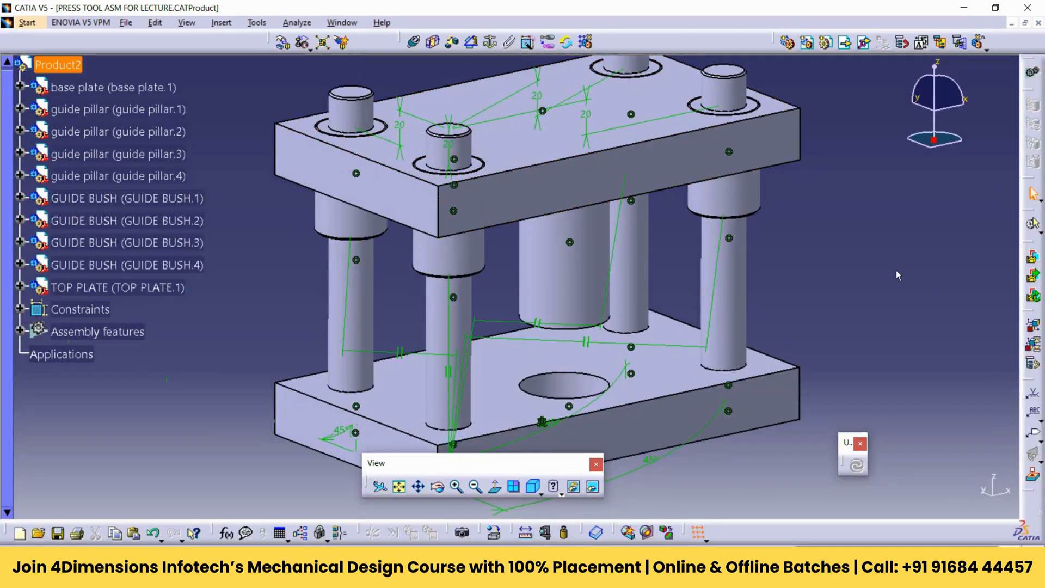
- Check the top plate's component degrees of freedom within the assembly
middle_click_drag(897, 271, 889, 306, "ctrl")
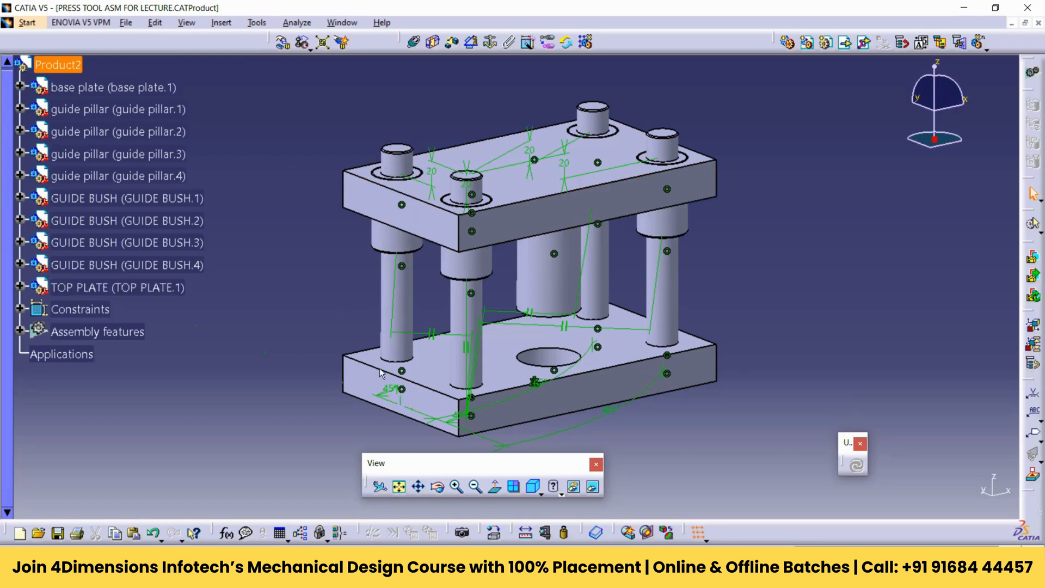
right_click(157, 294)
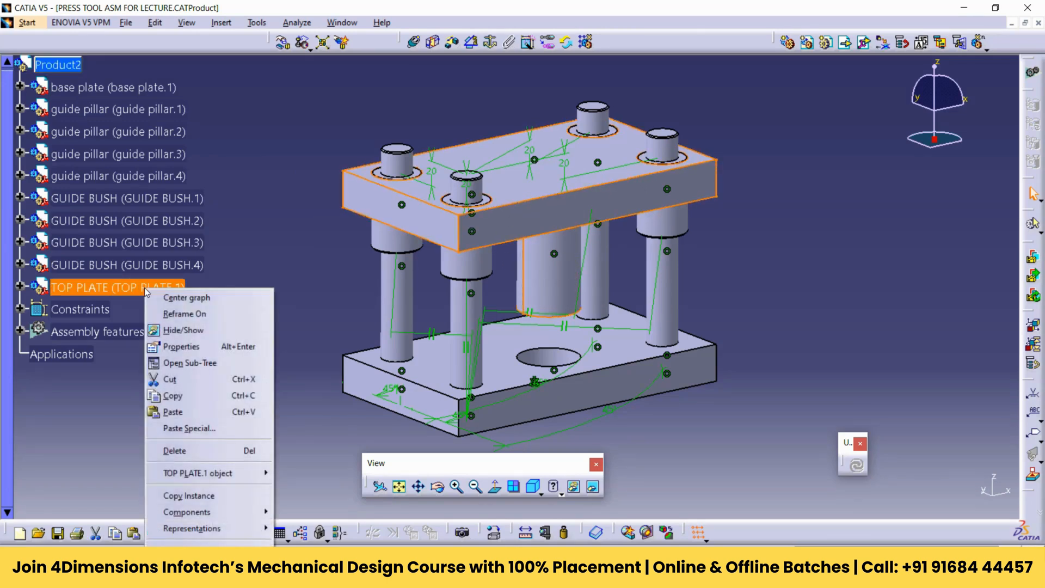
mouse_move(212, 479)
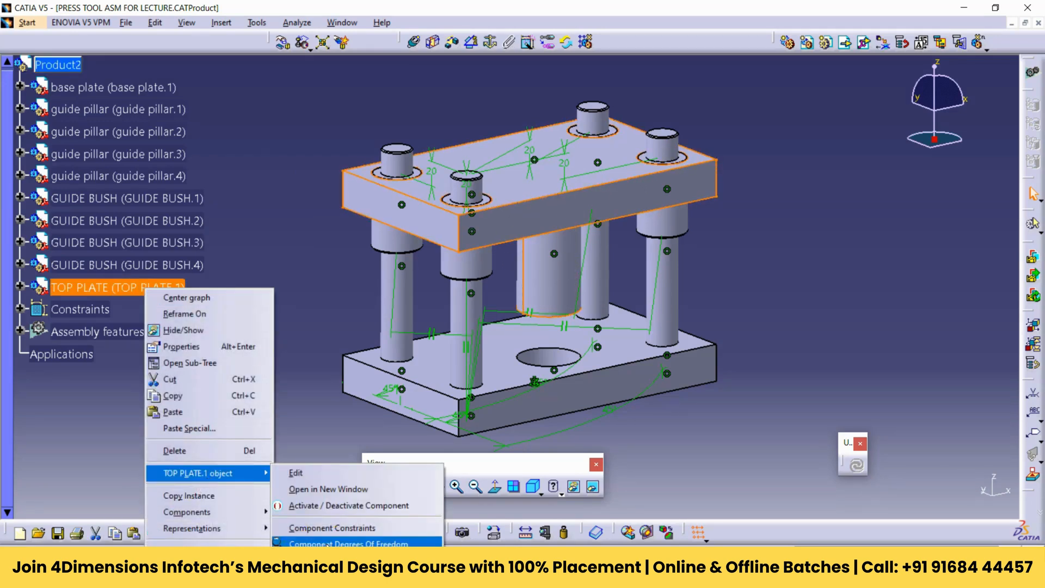
left_click(338, 543)
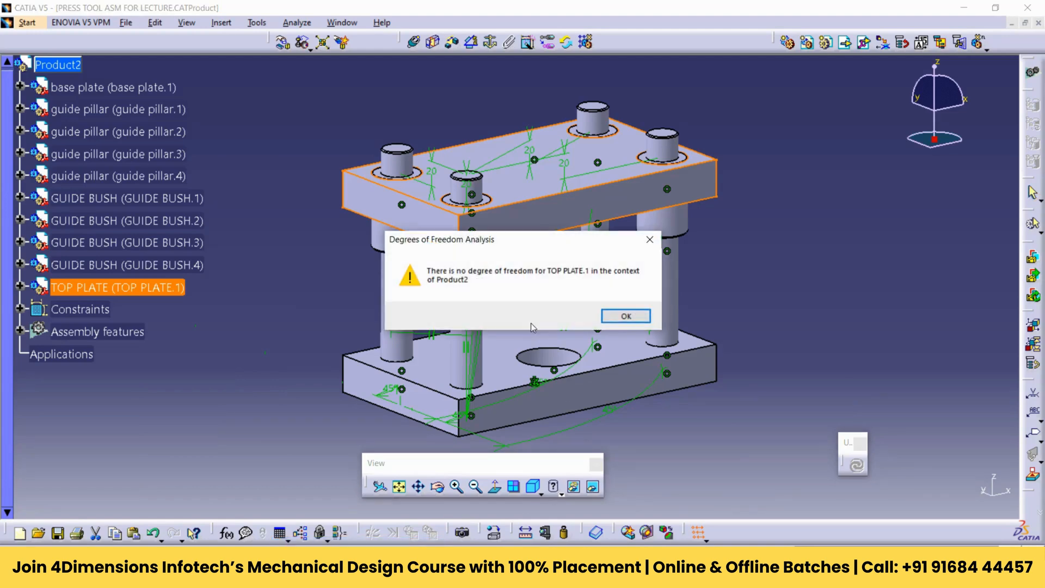
left_click(621, 314)
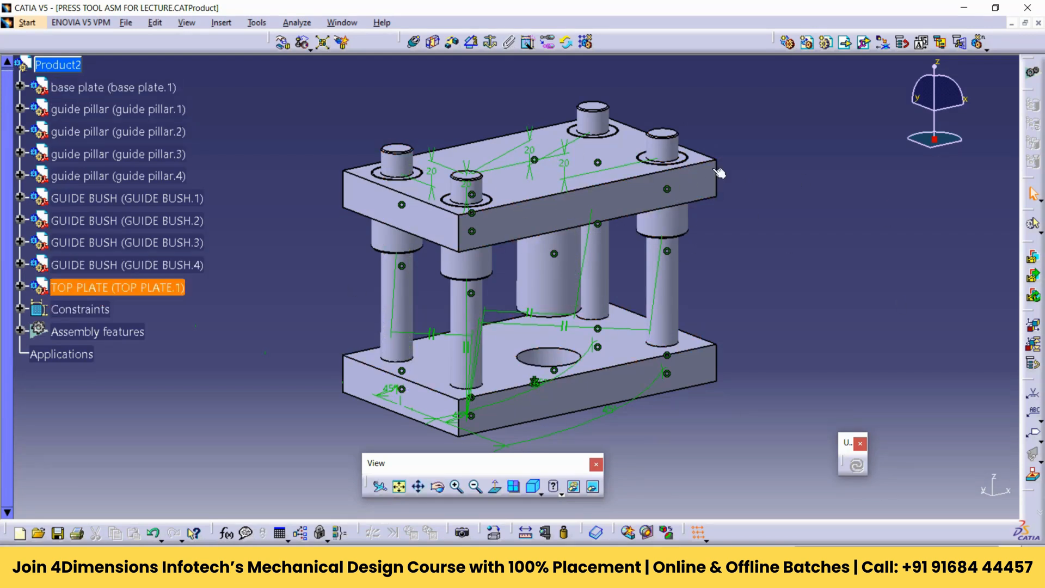
- Set the fill colour of the base plate's PartBody to cyan
left_click(20, 88)
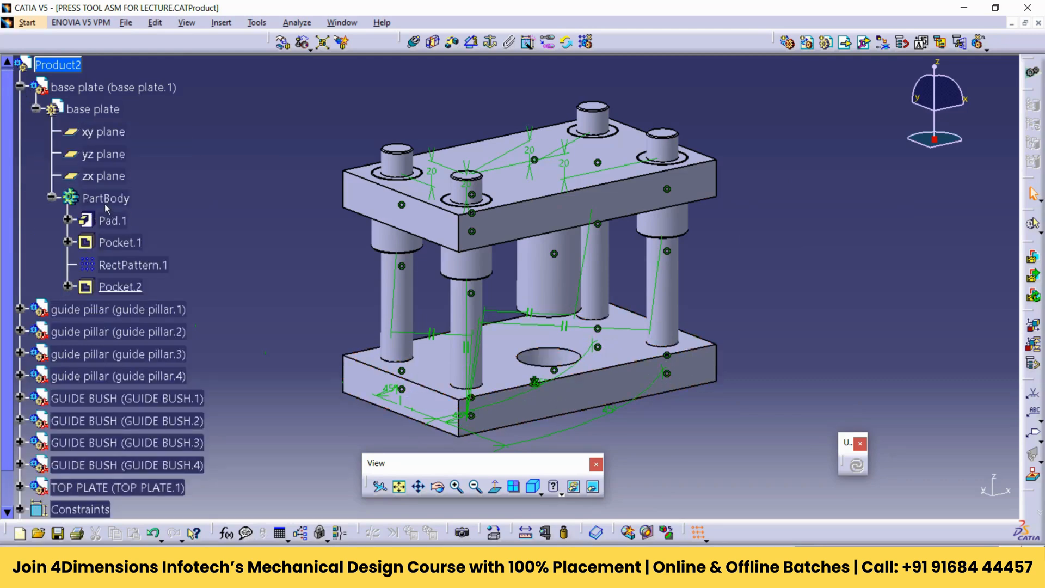
right_click(99, 200)
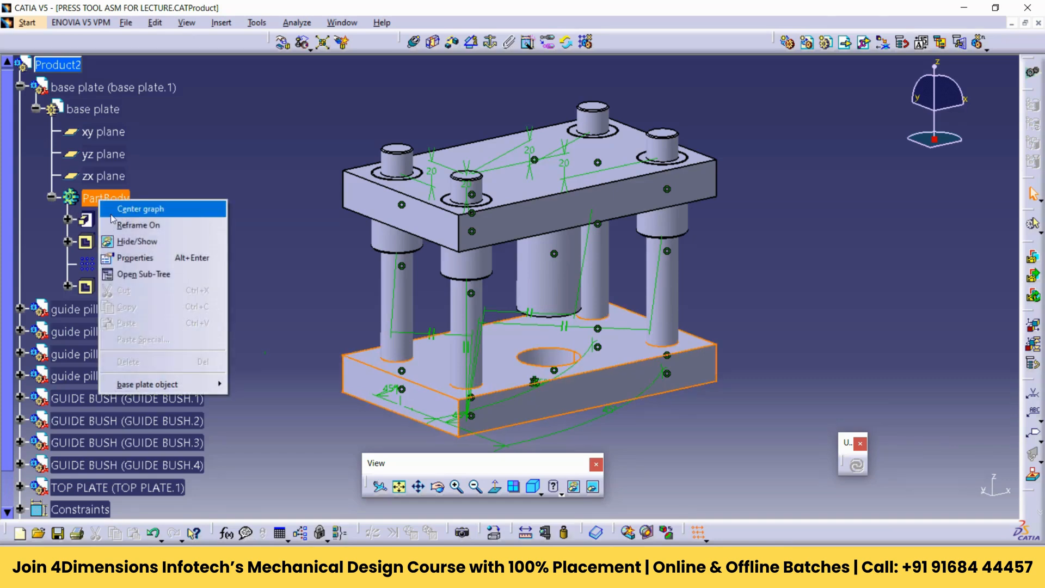
left_click(145, 259)
left_click(762, 202)
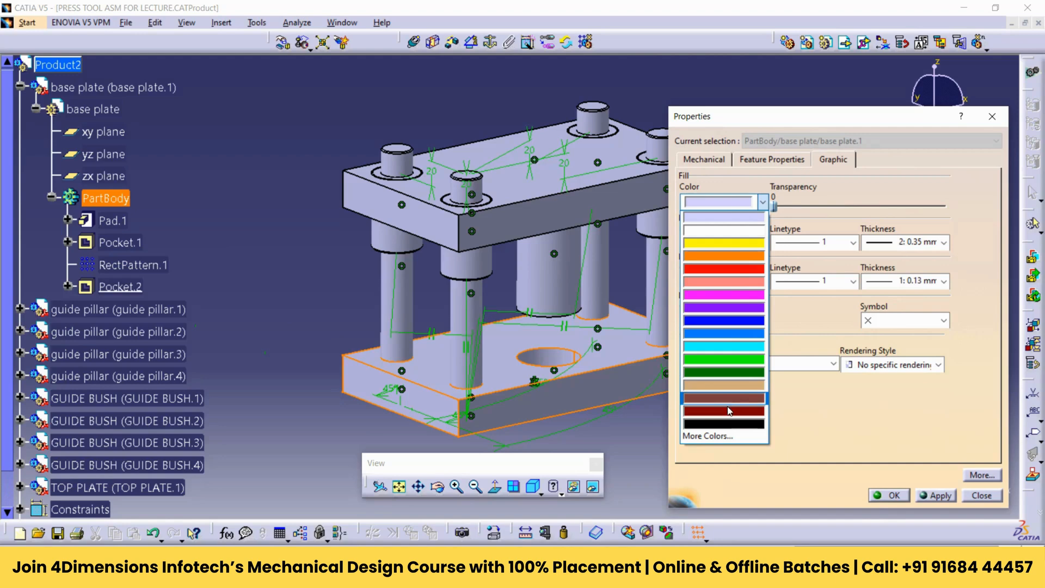
left_click(734, 348)
left_click(936, 495)
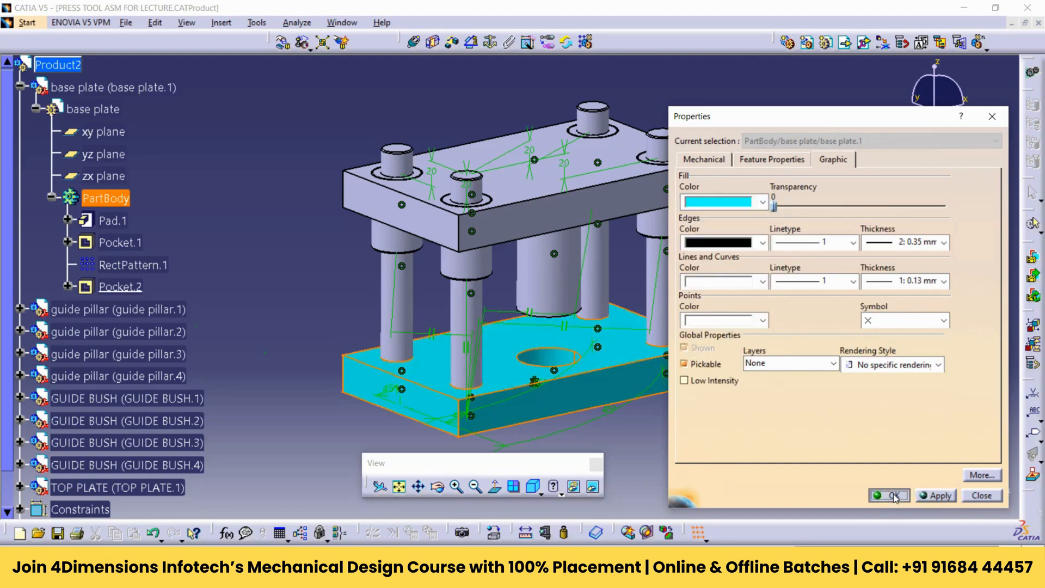
left_click(889, 495)
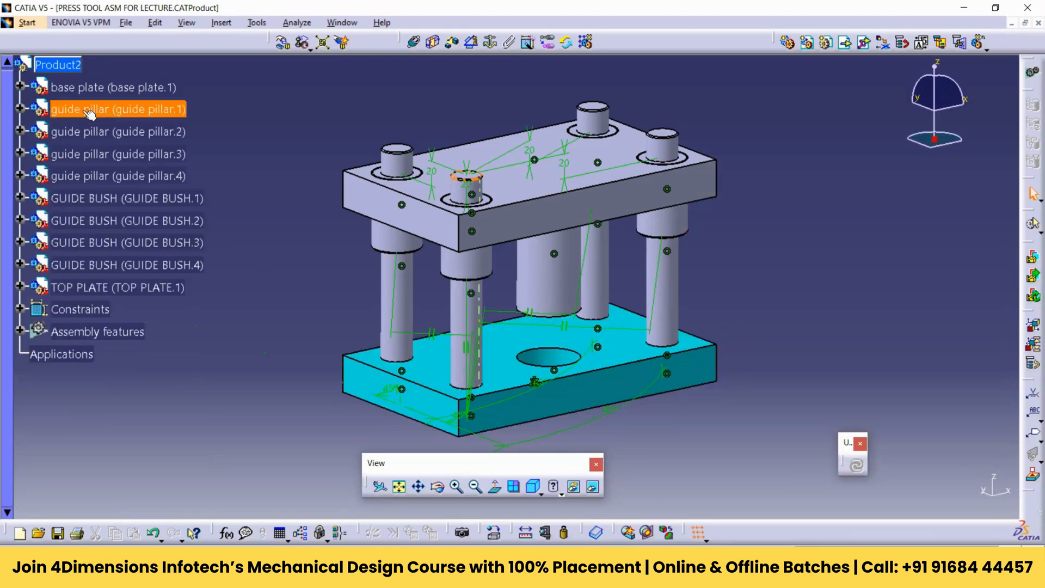
- Set the fill colour of the guide pillar's PartBody to purple, using the first guide pillar instance
right_click(84, 113)
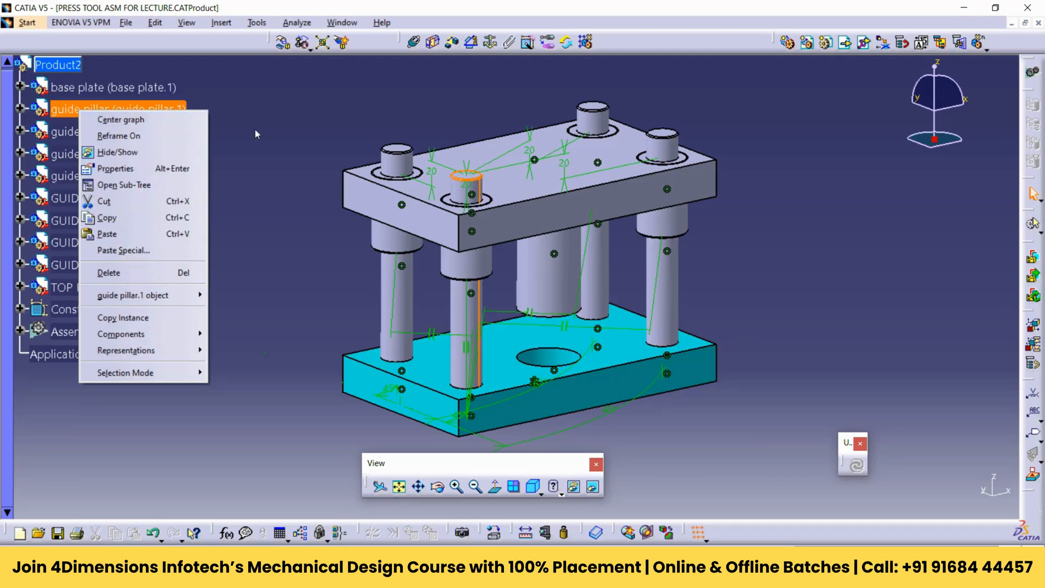
left_click(21, 109)
left_click(21, 108)
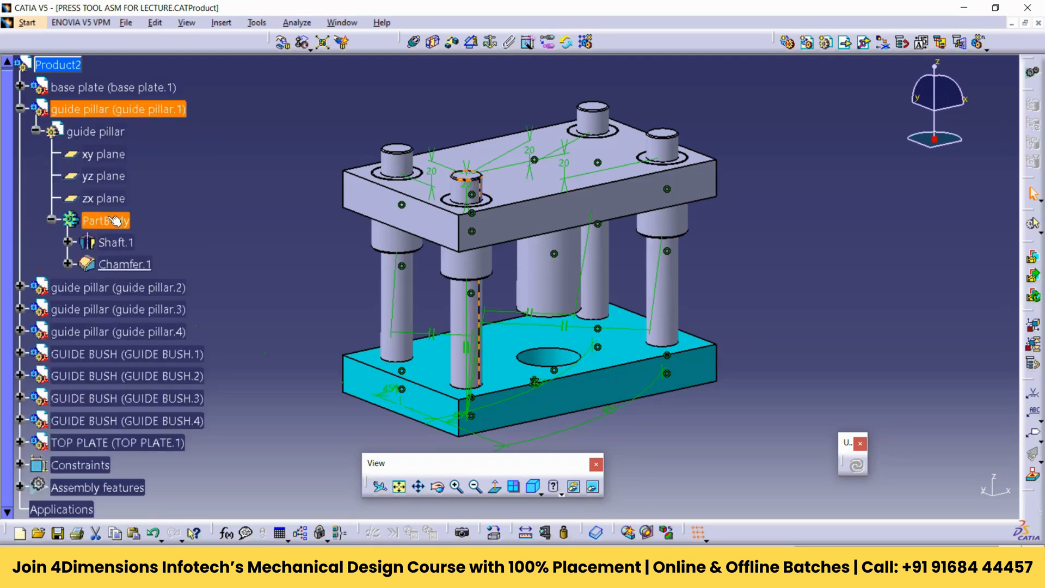
right_click(115, 222)
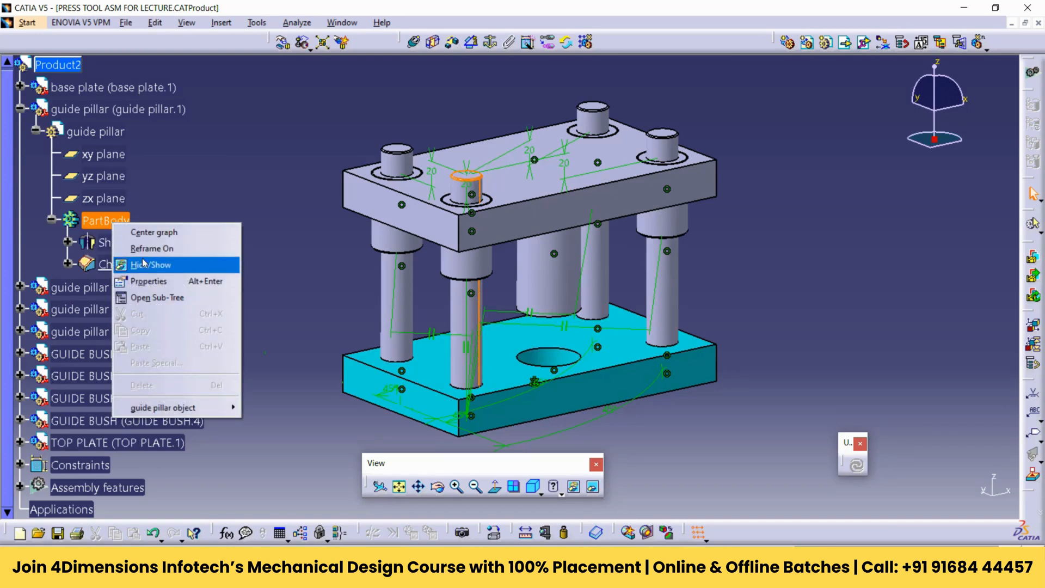
left_click(149, 282)
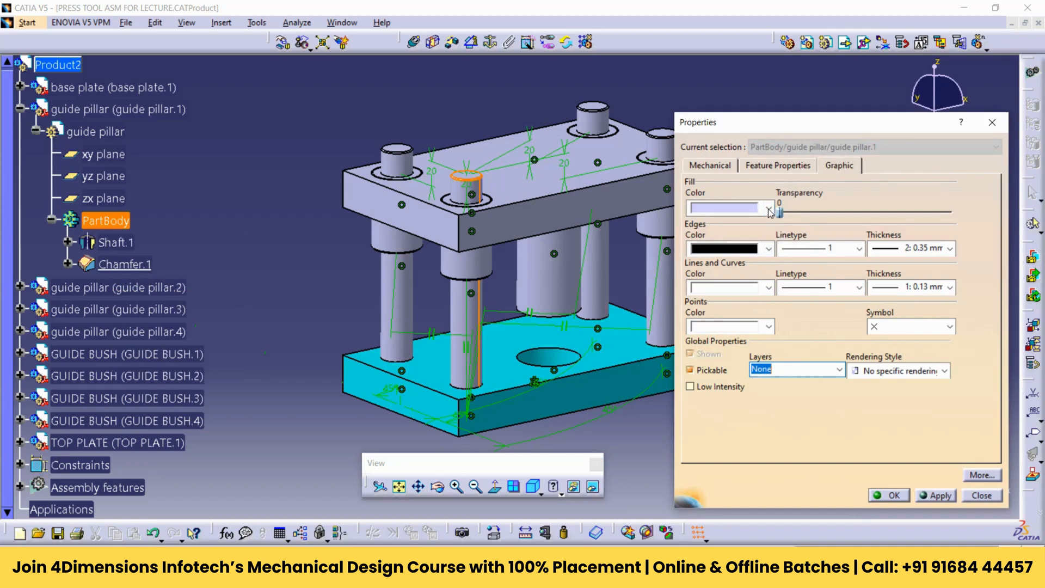
left_click(770, 209)
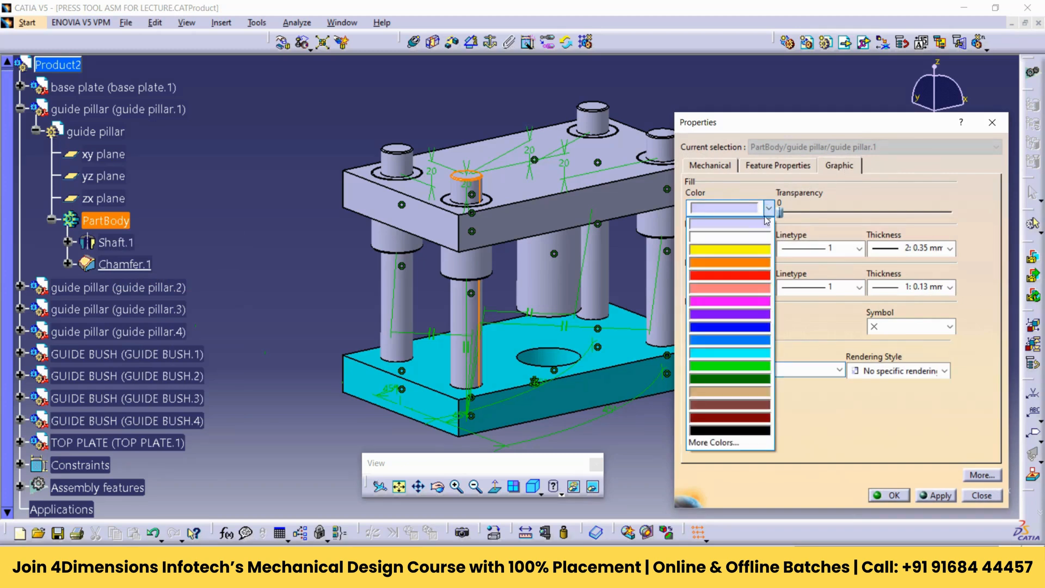
left_click(739, 314)
left_click(938, 495)
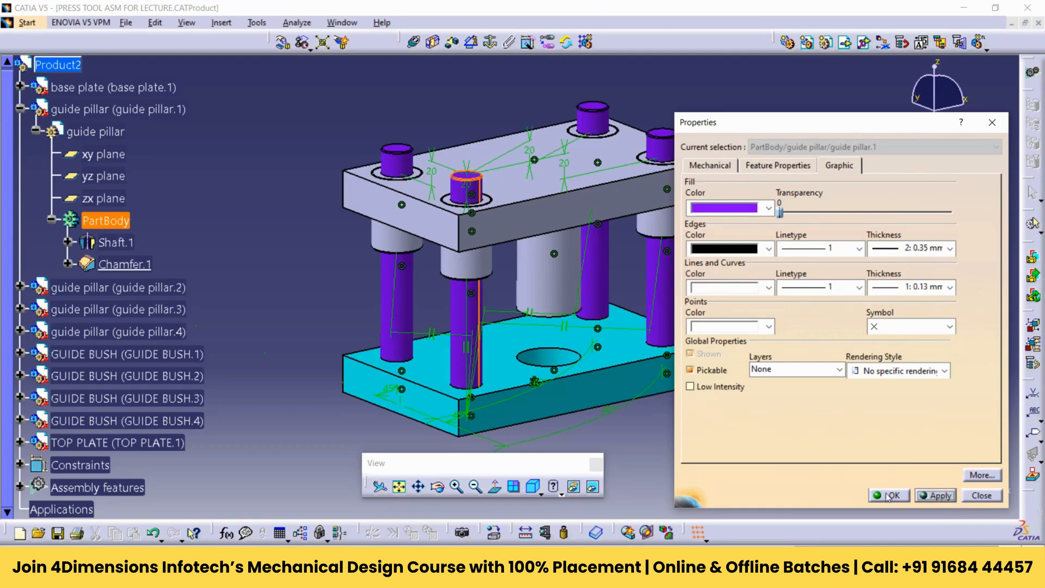
left_click(890, 496)
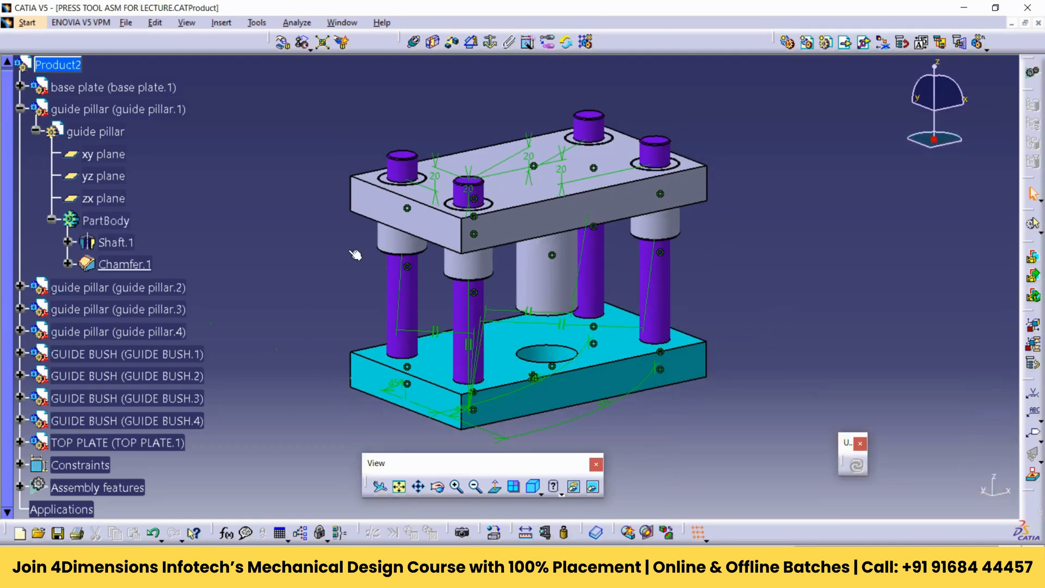
left_click(21, 109)
- Set the fill colour of the guide bush's PartBody to yellow, using the first guide bush instance
right_click(92, 203)
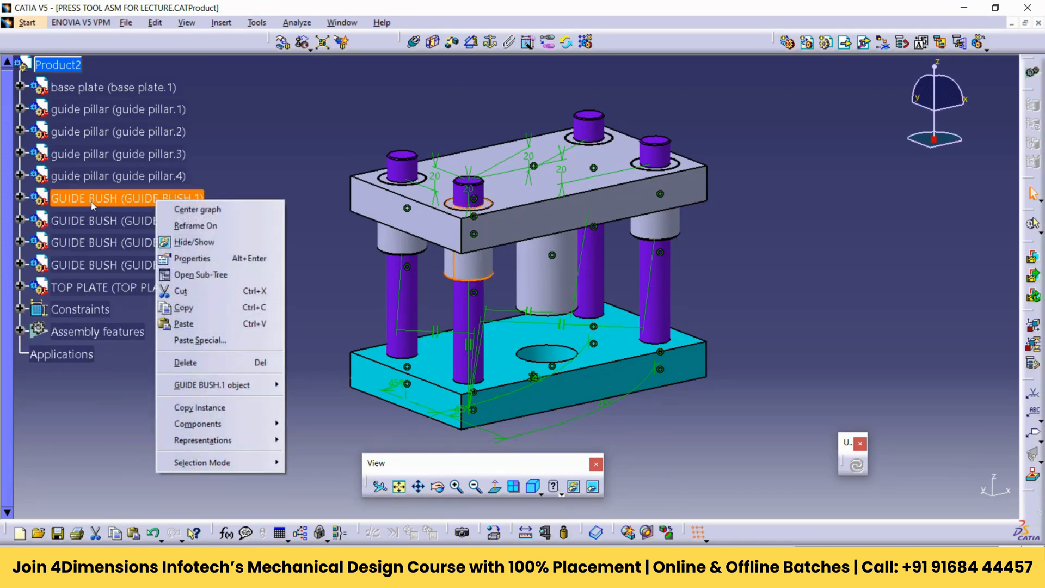
left_click(21, 197)
left_click(36, 220)
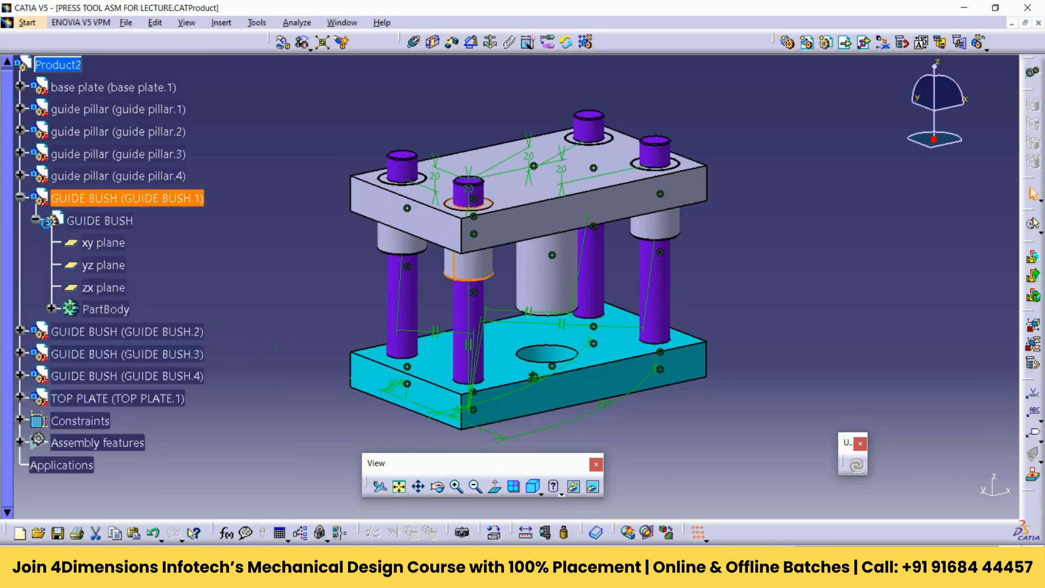
right_click(98, 309)
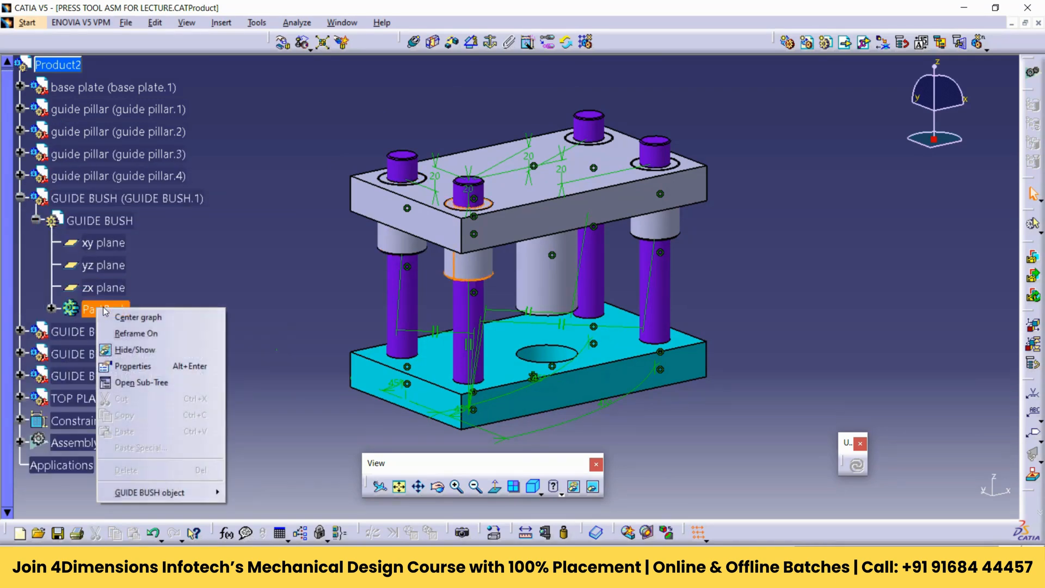
left_click(137, 366)
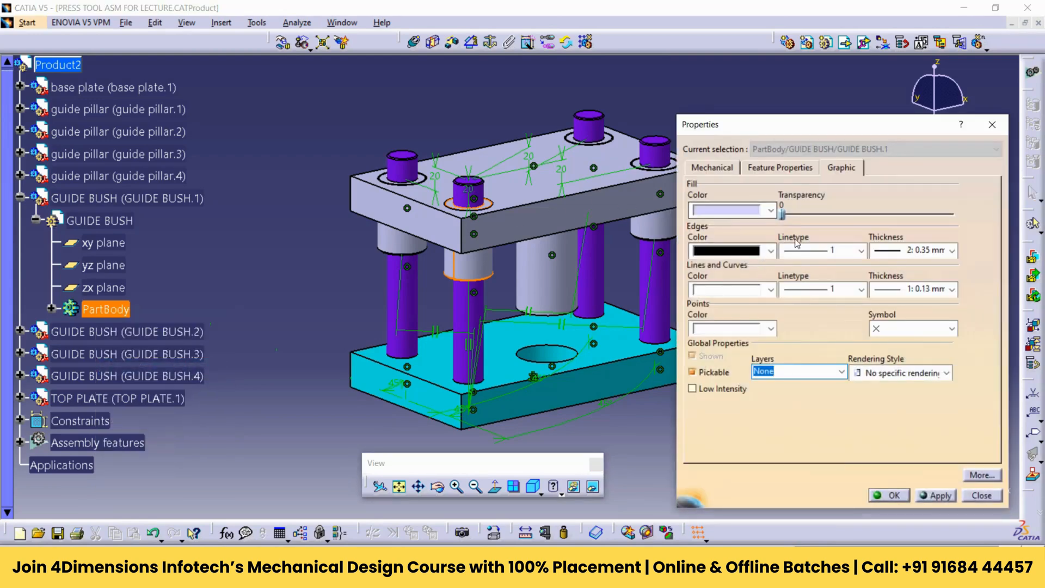
left_click(771, 210)
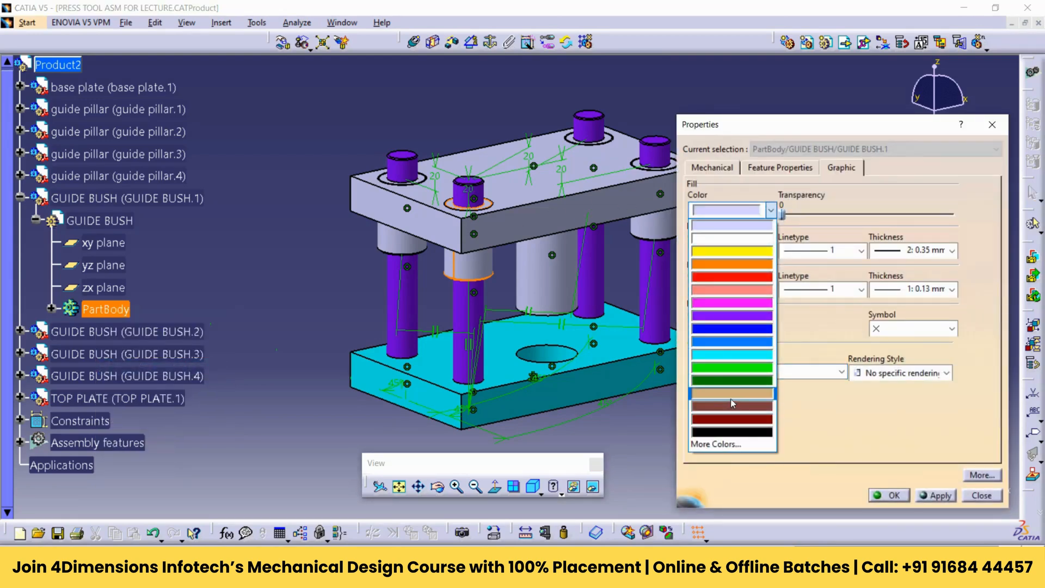
left_click(732, 251)
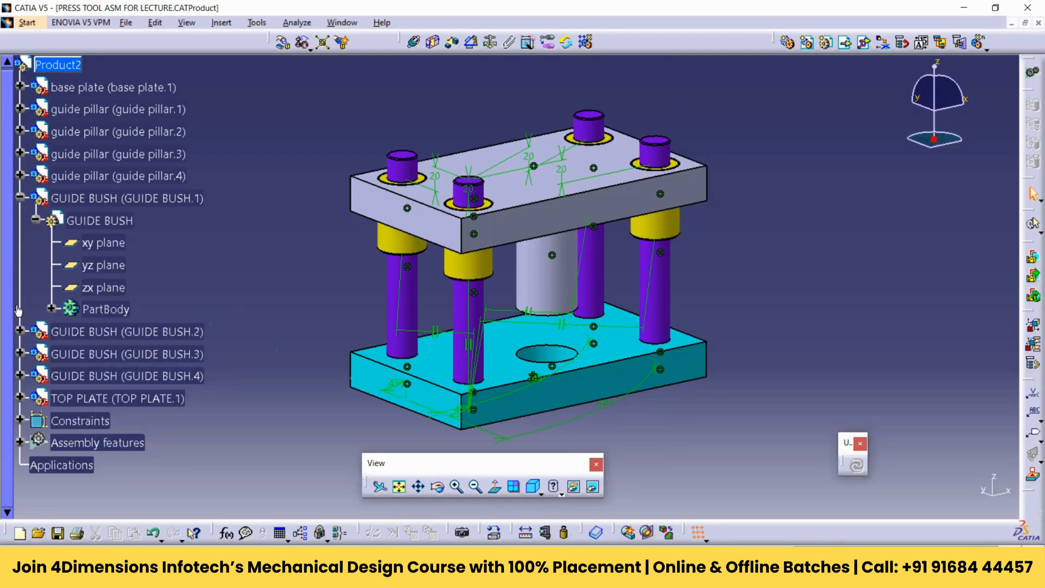
left_click(21, 197)
- Set the fill colour of the top plate's PartBody to dark red
left_click(20, 287)
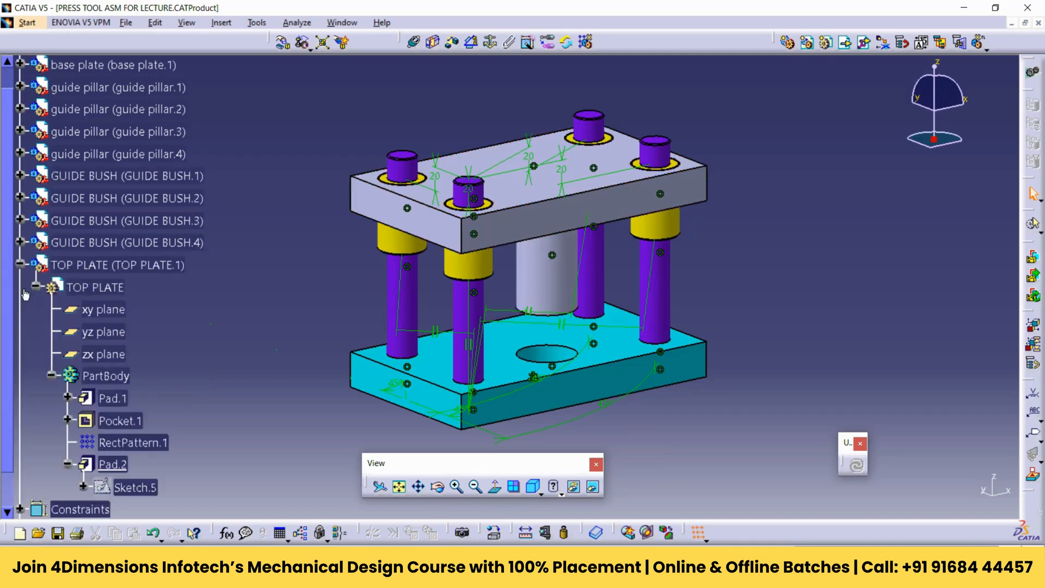
left_click(107, 379)
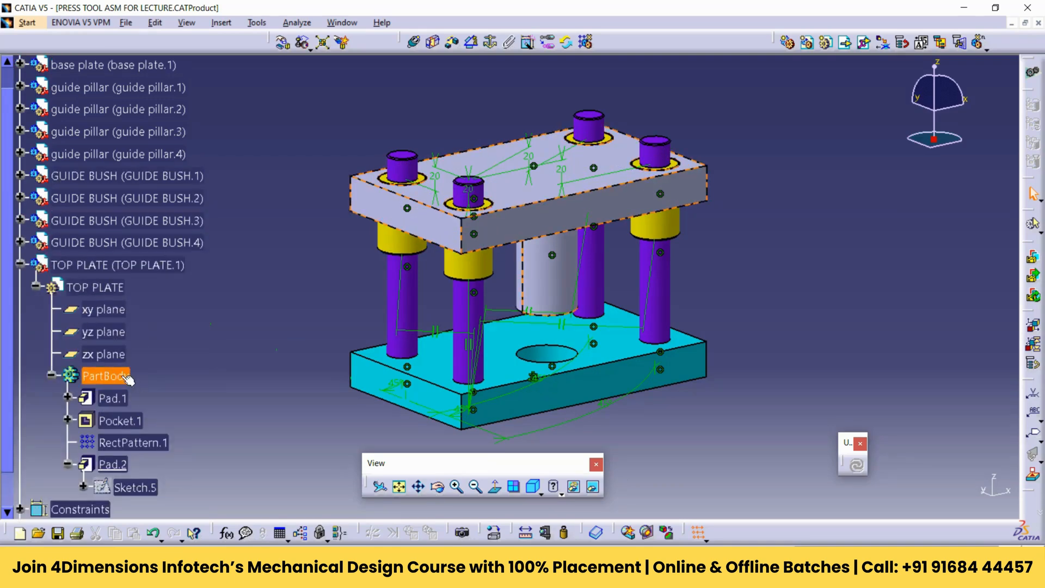
right_click(120, 383)
left_click(163, 237)
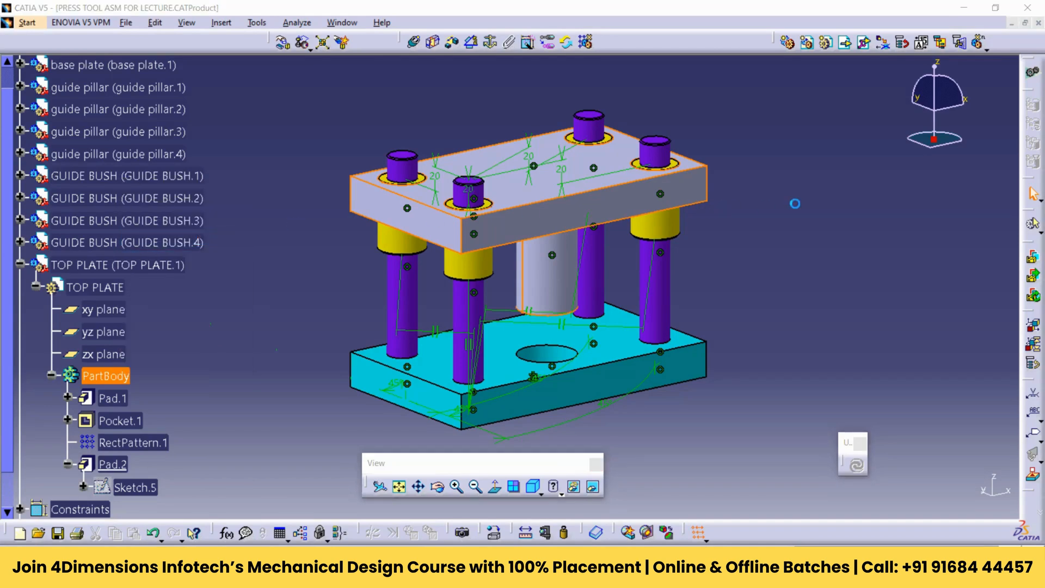
left_click(773, 212)
left_click(750, 422)
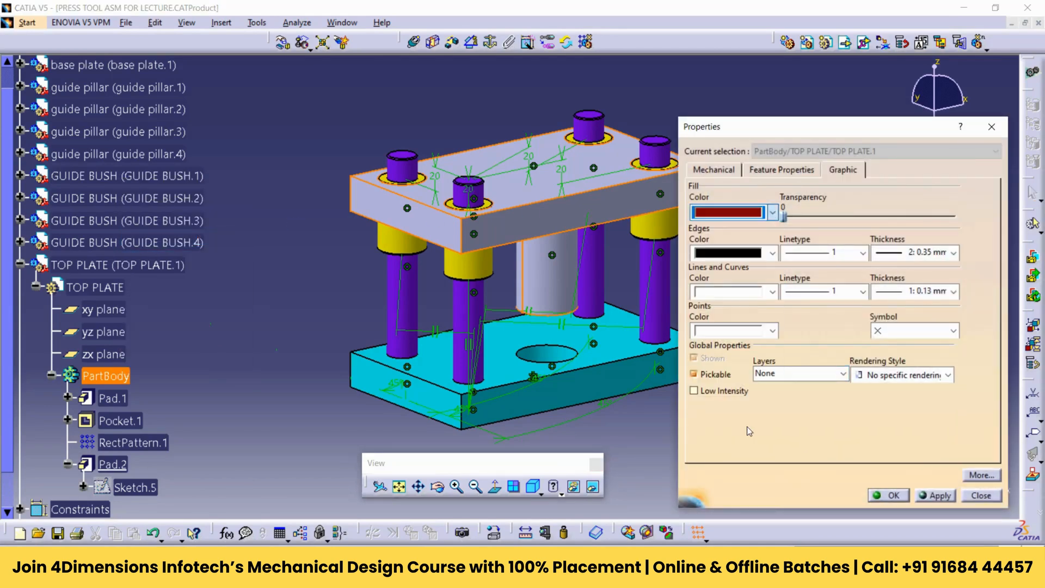
left_click(938, 495)
left_click(888, 496)
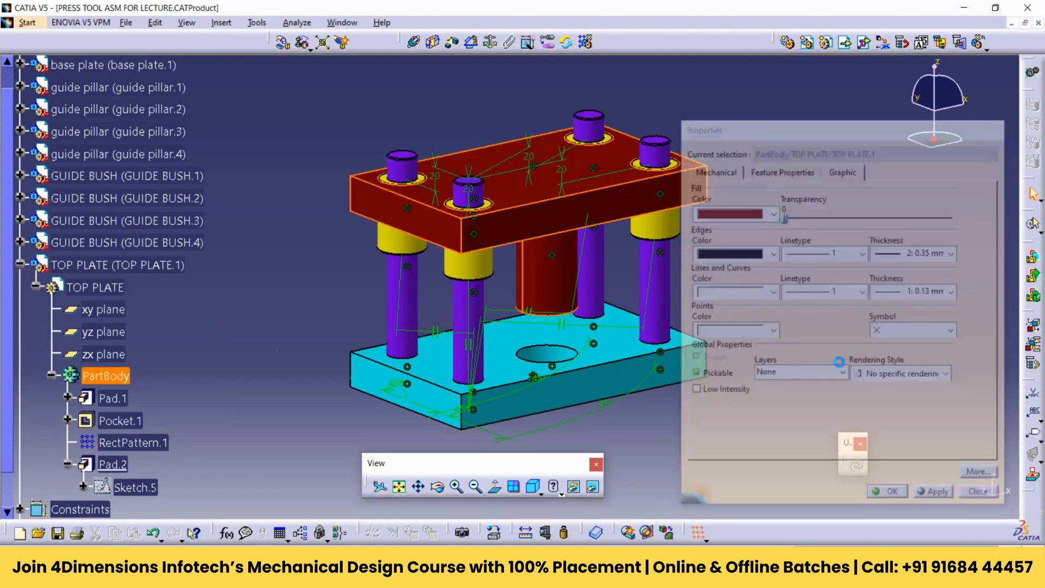
mouse_move(777, 272)
middle_mouse_down()
mouse_move(775, 255)
mouse_move(786, 269)
middle_mouse_up()
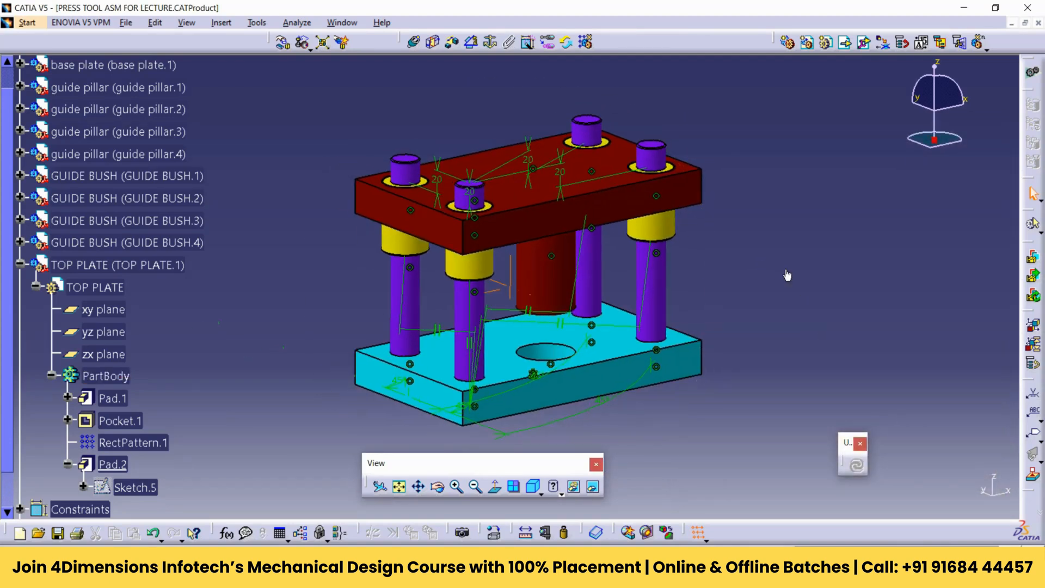